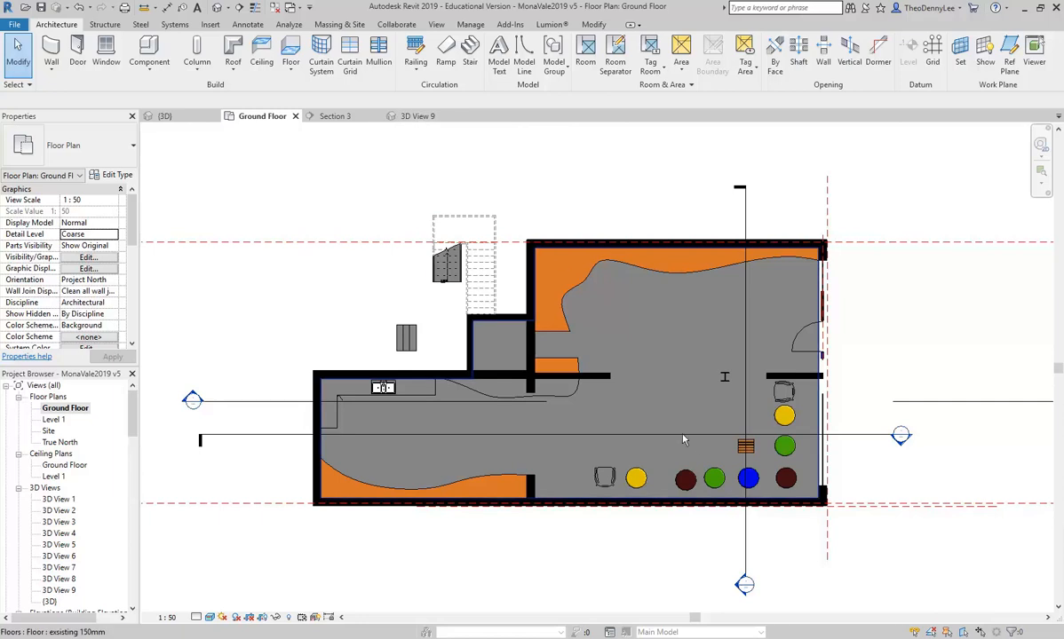
- Close the 3D View 9 view and look over the front rooms and shopfront wall in the ground floor plan
{"action": "left_click", "coordinate": [444, 116]}
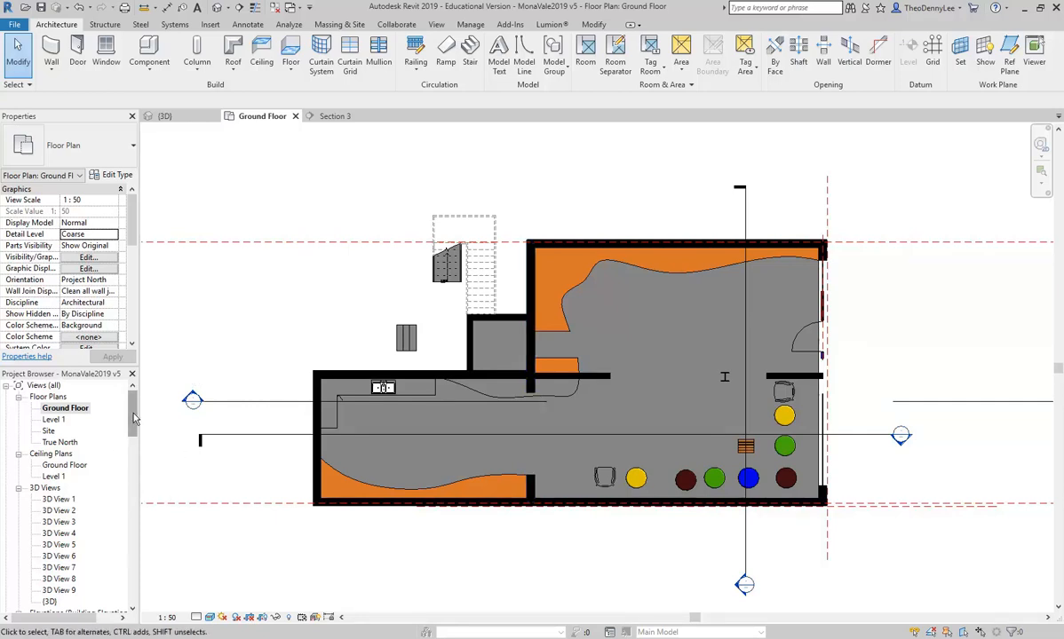
{"action": "left_click_drag", "start_coordinate": [132, 410], "coordinate": [133, 442]}
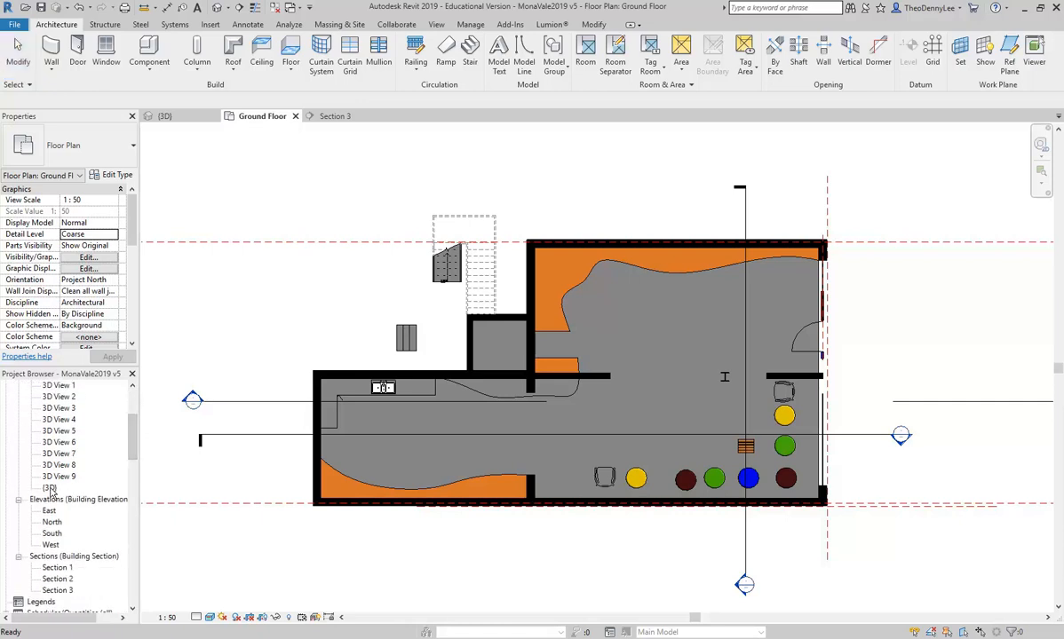
{"action": "left_click", "coordinate": [222, 618]}
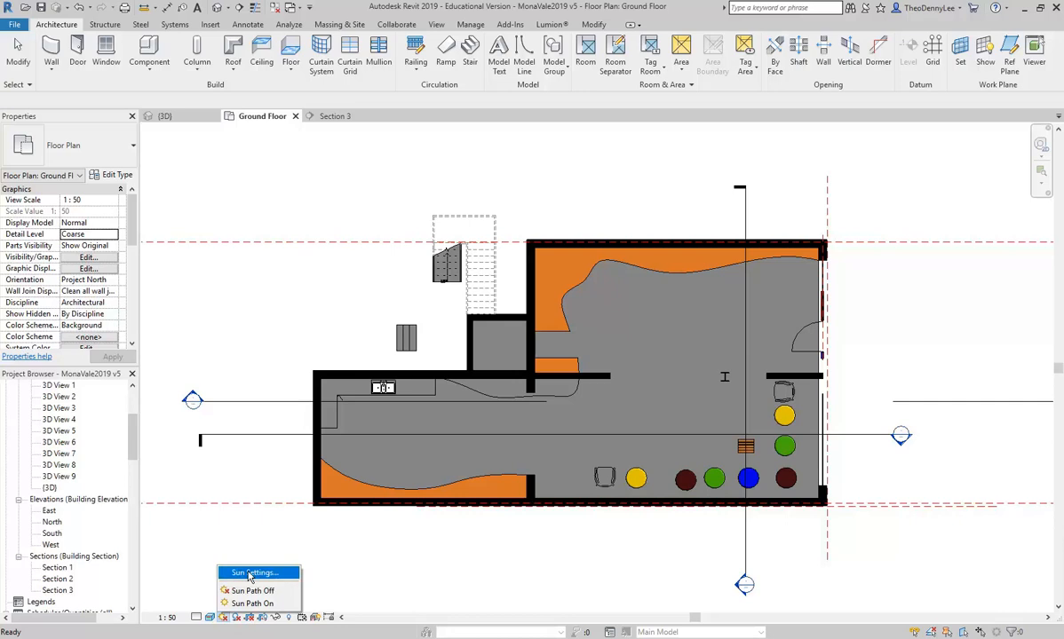
{"action": "left_click", "coordinate": [487, 564]}
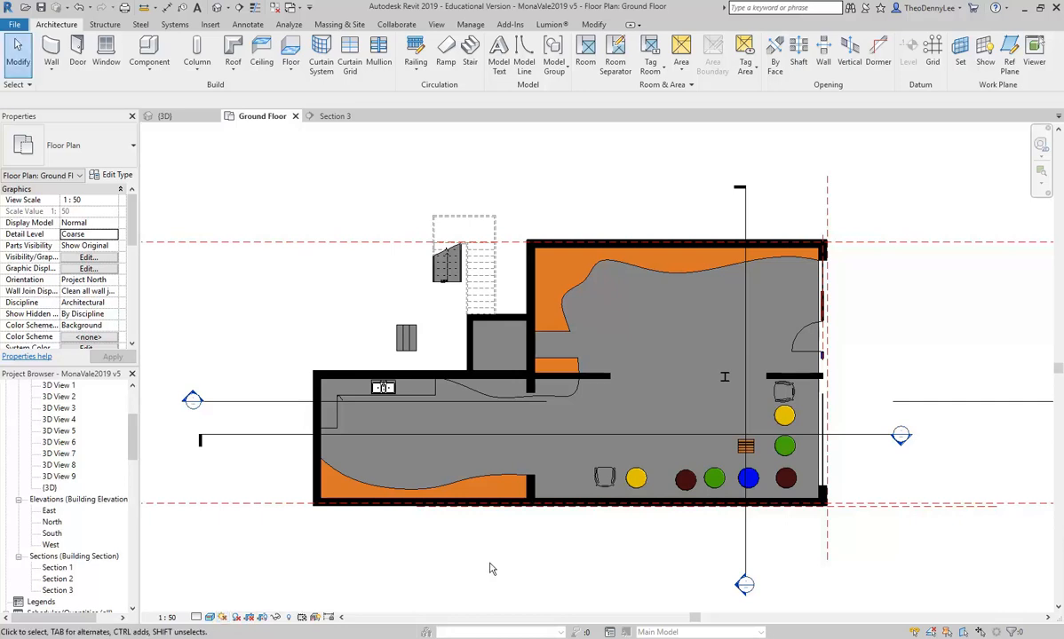
{"action": "scroll", "coordinate": [491, 562], "scroll_direction": "down", "scroll_amount": 1}
{"action": "middle_click_drag", "start_coordinate": [575, 538], "coordinate": [493, 550]}
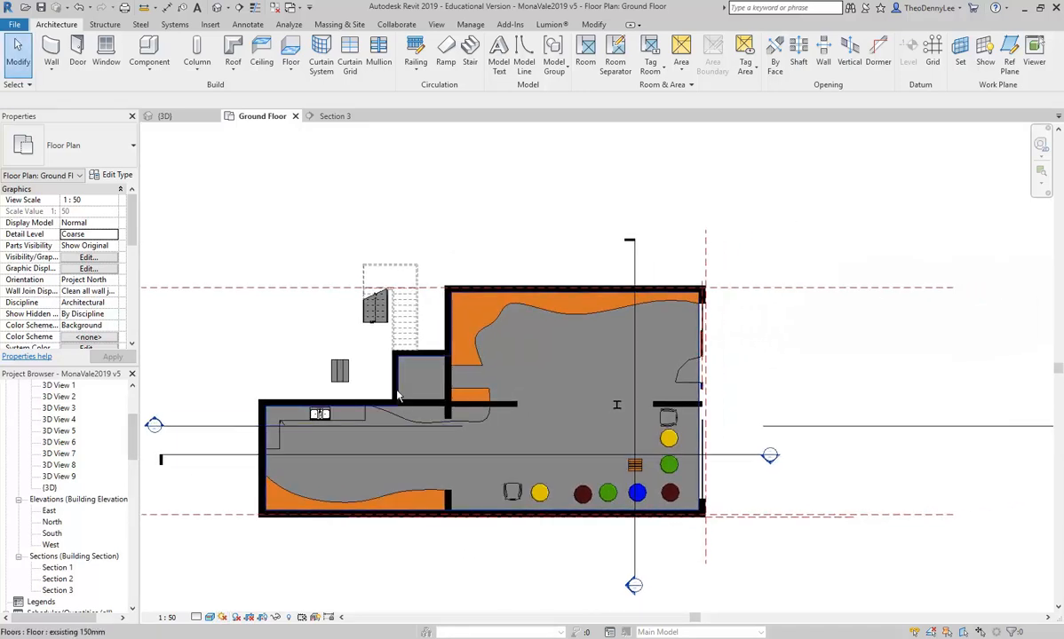
{"action": "scroll", "coordinate": [428, 455], "scroll_direction": "up", "scroll_amount": 1}
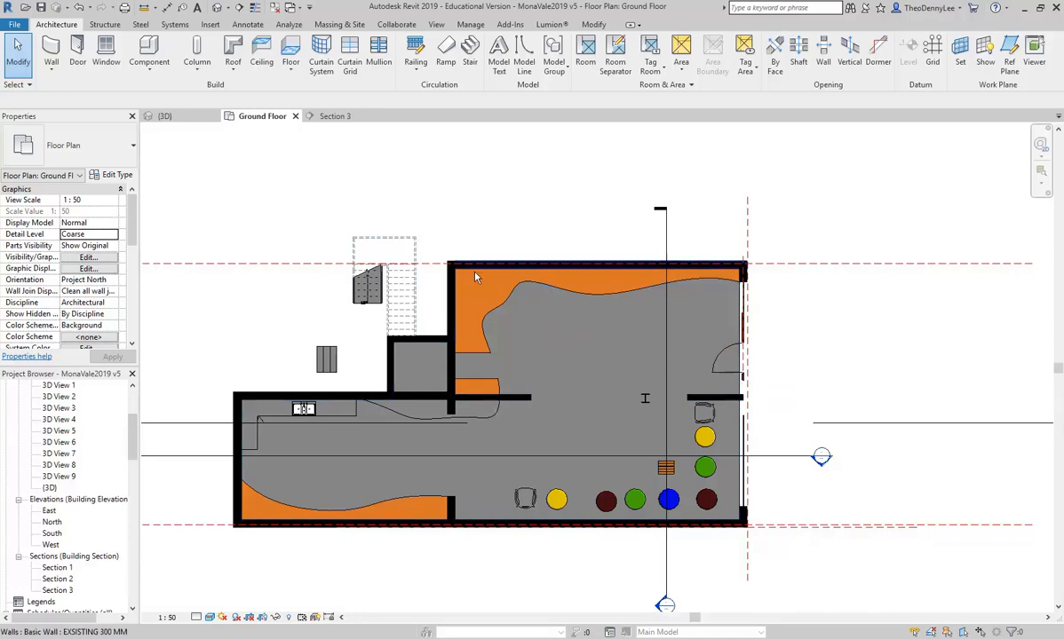
{"action": "scroll", "coordinate": [776, 392], "scroll_direction": "up", "scroll_amount": 3}
{"action": "scroll", "coordinate": [517, 358], "scroll_direction": "down", "scroll_amount": 1}
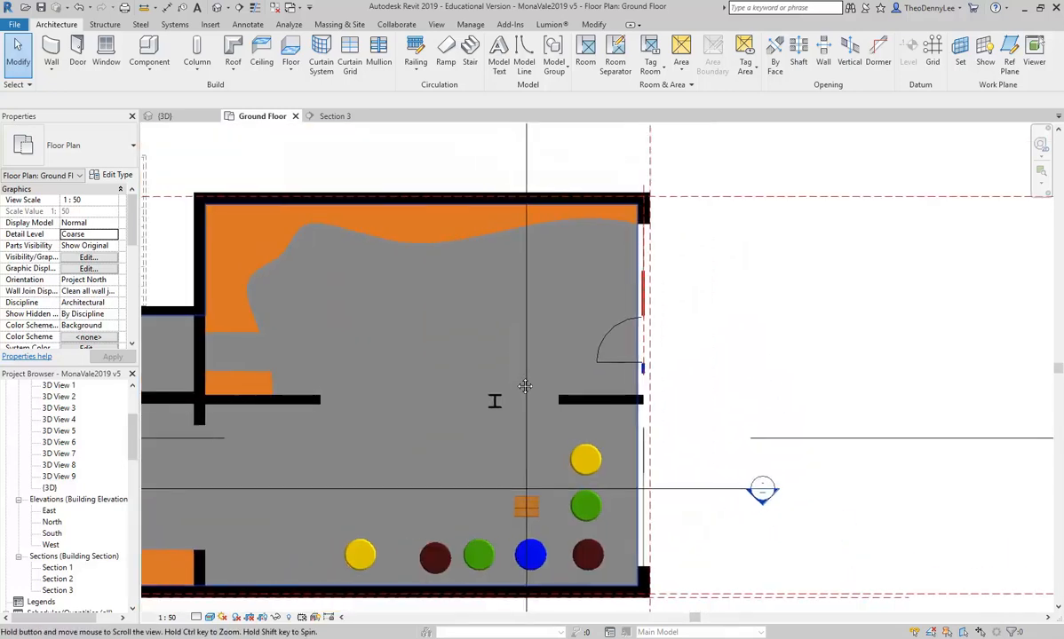
- Open the default 3D view and start editing the profile of the existing 300 mm front wall around the ground-floor shopfront
{"action": "double_click", "coordinate": [51, 488]}
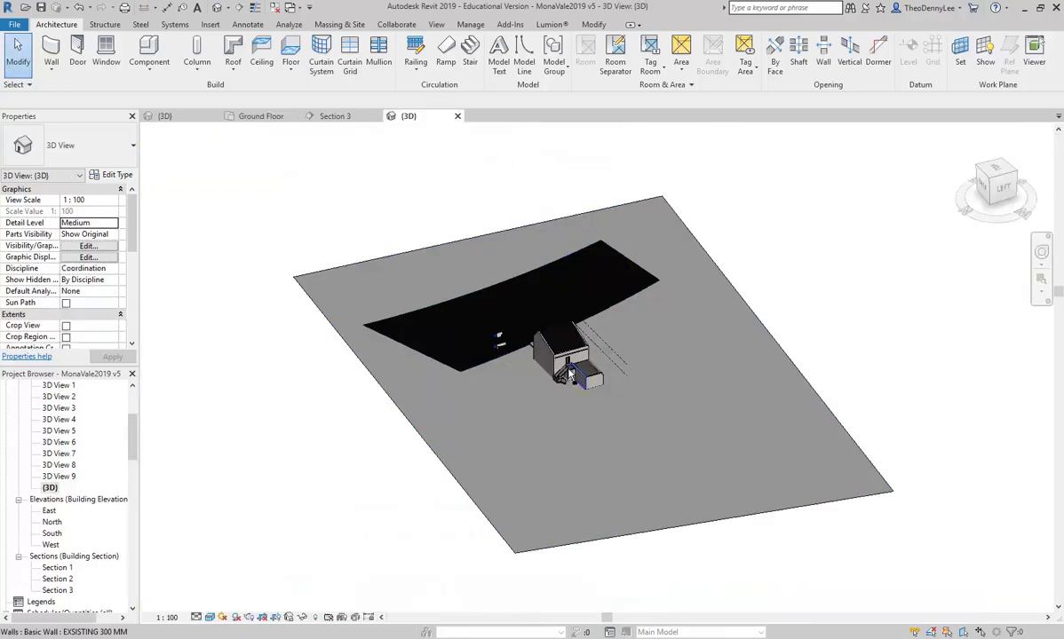
{"action": "middle_click_drag", "start_coordinate": [497, 350], "coordinate": [613, 360], "text": "shift"}
{"action": "scroll", "coordinate": [586, 399], "scroll_direction": "up", "scroll_amount": 5}
{"action": "scroll", "coordinate": [569, 449], "scroll_direction": "up", "scroll_amount": 6}
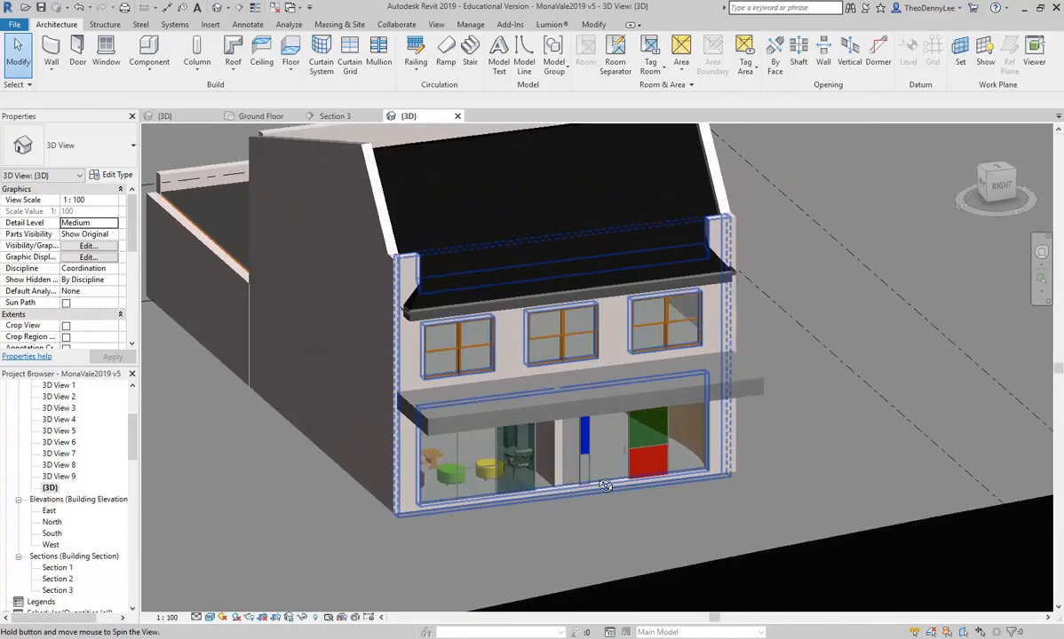
{"action": "scroll", "coordinate": [545, 470], "scroll_direction": "up", "scroll_amount": 4}
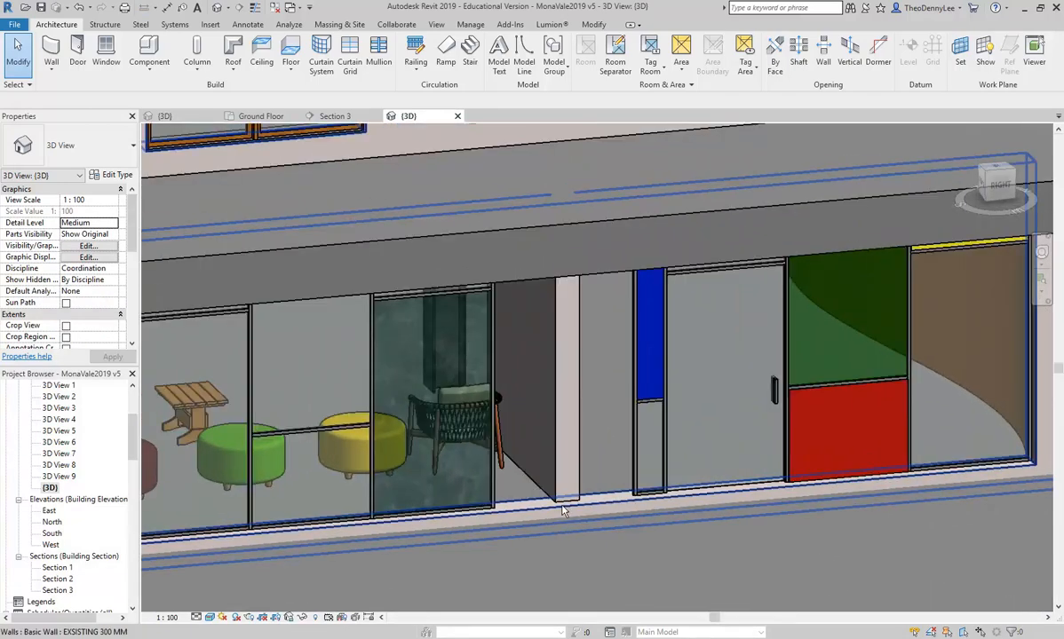
{"action": "left_click", "coordinate": [522, 510]}
{"action": "left_click", "coordinate": [510, 60]}
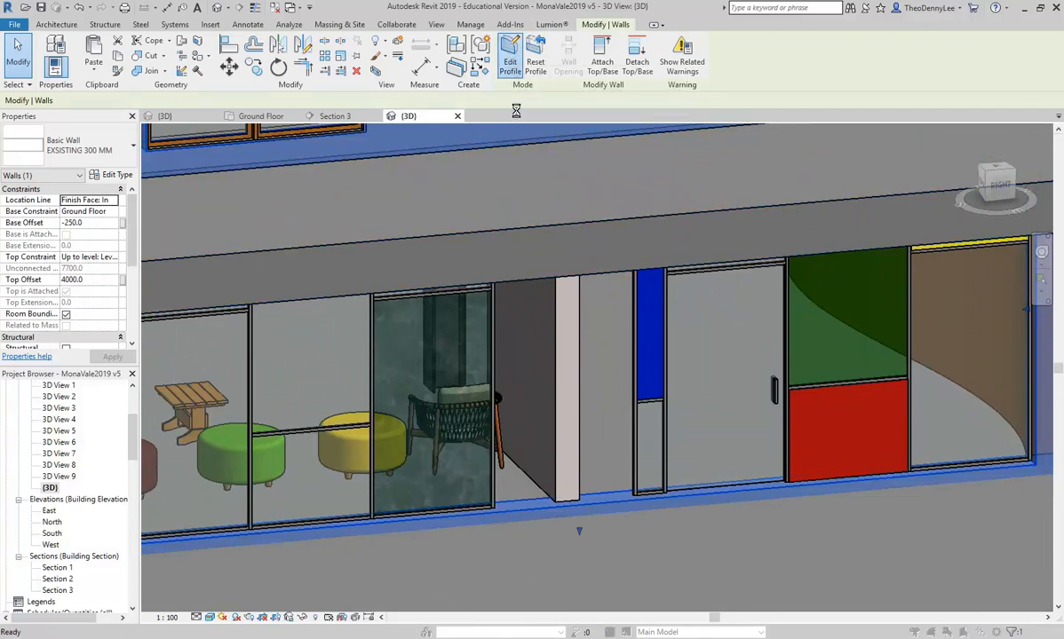
{"action": "left_click", "coordinate": [609, 332]}
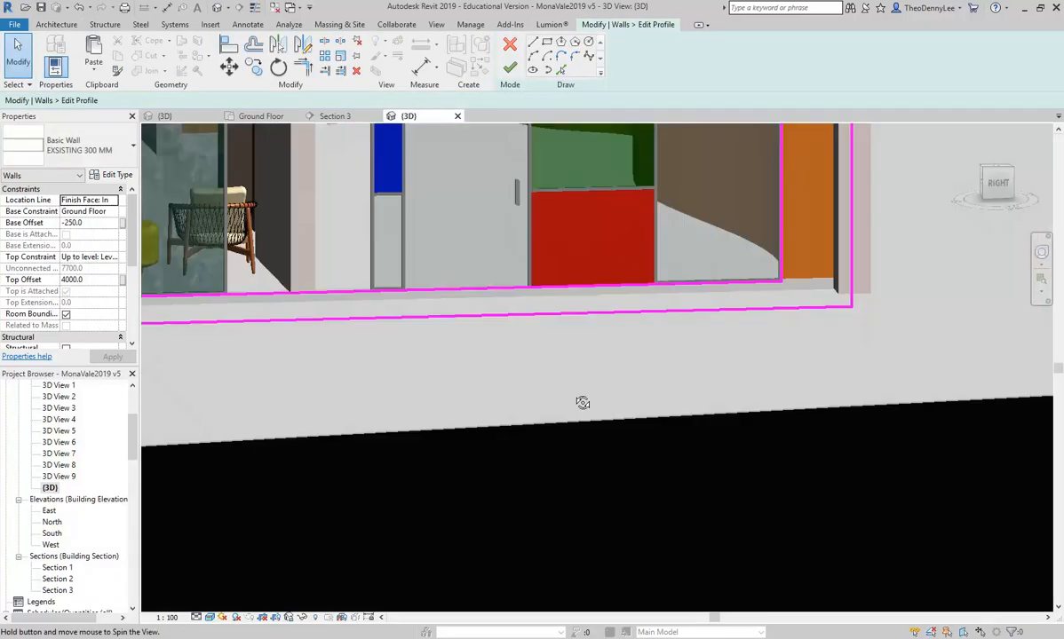
- Add two vertical profile lines by picking the glazing edges on either side of the internal wall end
{"action": "left_click", "coordinate": [561, 70]}
{"action": "scroll", "coordinate": [541, 398], "scroll_direction": "up", "scroll_amount": 3}
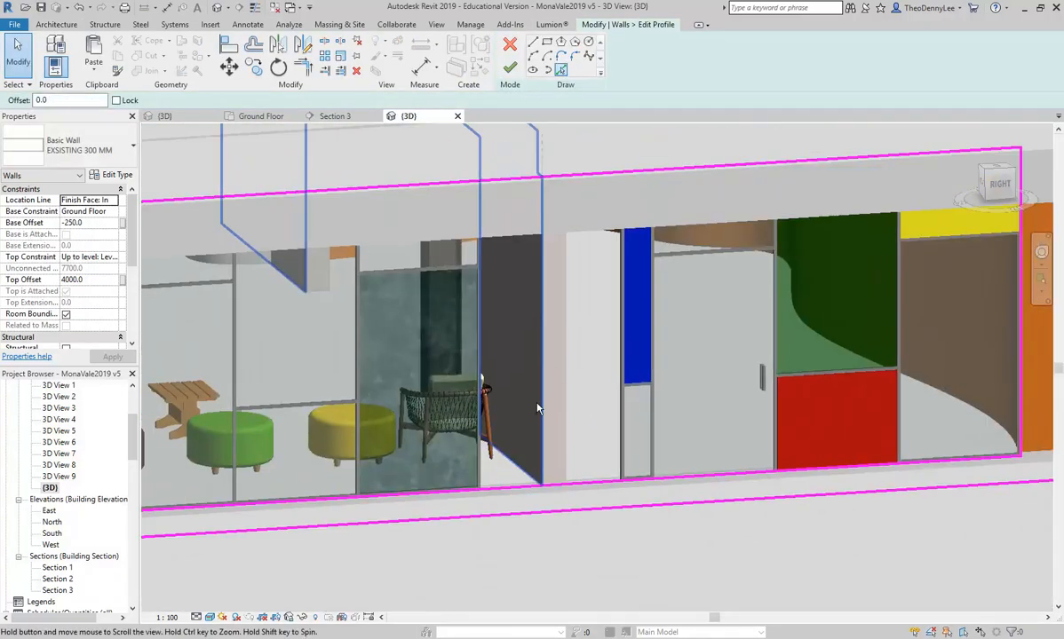
{"action": "scroll", "coordinate": [494, 472], "scroll_direction": "up", "scroll_amount": 2}
{"action": "left_click", "coordinate": [477, 505]}
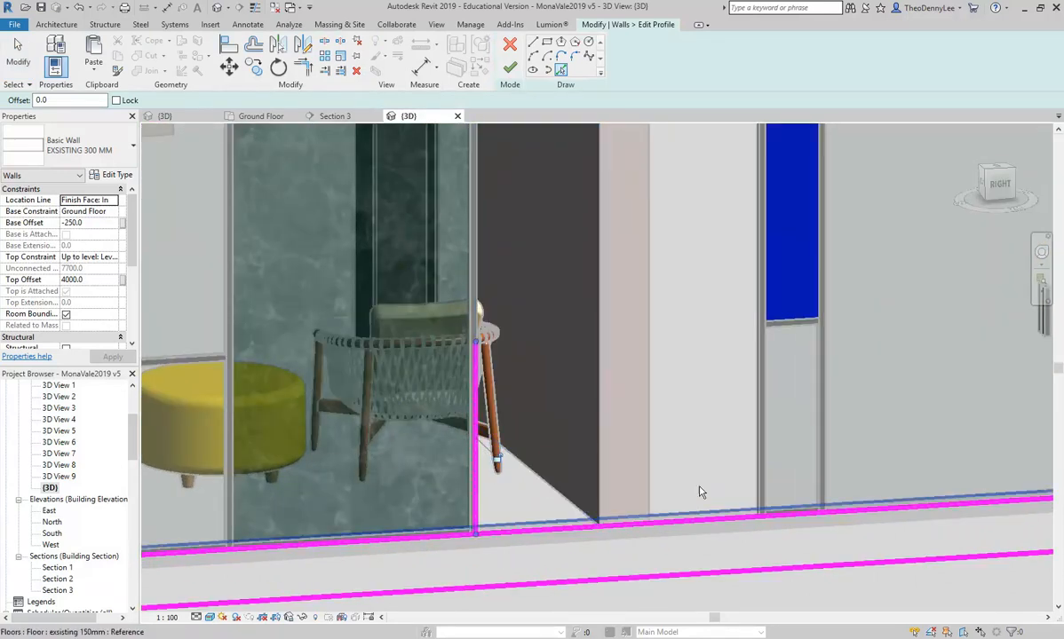
{"action": "left_click", "coordinate": [759, 454]}
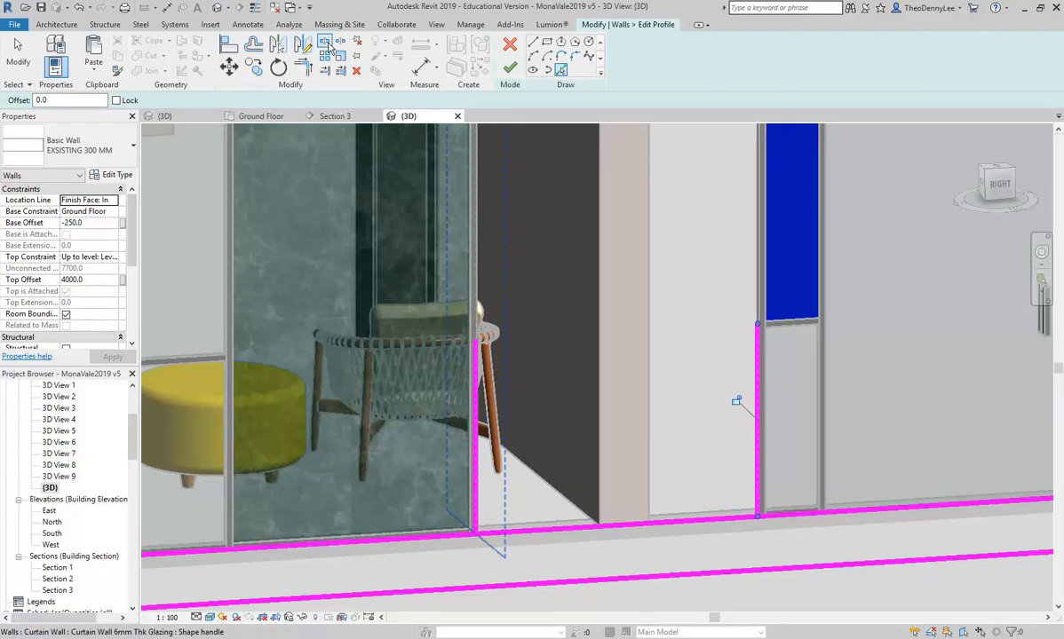
- Split the shopfront opening's lower and upper profile lines at a point between the two vertical lines
{"action": "key", "text": "s"}
{"action": "key", "text": "l"}
{"action": "left_click", "coordinate": [619, 524]}
{"action": "scroll", "coordinate": [632, 384], "scroll_direction": "down", "scroll_amount": 2}
{"action": "middle_click_drag", "start_coordinate": [632, 387], "coordinate": [598, 543]}
{"action": "scroll", "coordinate": [598, 251], "scroll_direction": "down", "scroll_amount": 2}
{"action": "mouse_move", "coordinate": [598, 251]}
{"action": "middle_mouse_down"}
{"action": "mouse_move", "coordinate": [582, 318]}
{"action": "mouse_move", "coordinate": [583, 392]}
{"action": "mouse_move", "coordinate": [515, 380]}
{"action": "mouse_move", "coordinate": [653, 380]}
{"action": "middle_mouse_up"}
{"action": "scroll", "coordinate": [526, 380], "scroll_direction": "down", "scroll_amount": 1}
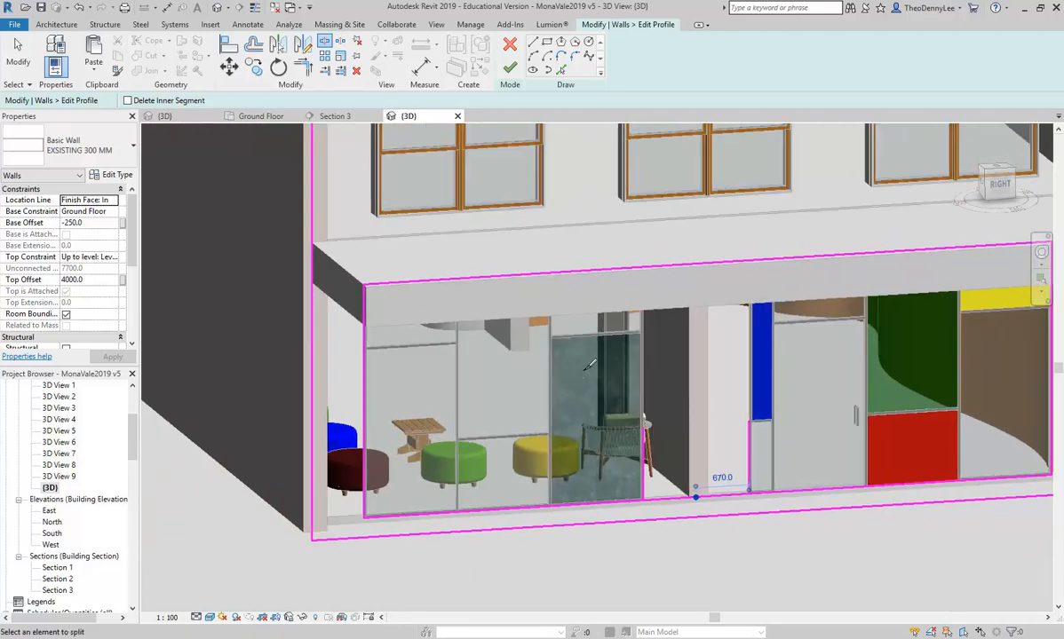
{"action": "left_click", "coordinate": [698, 262]}
- Trim the two vertical lines to the split upper line to form the inner top corners of two separate openings
{"action": "left_click", "coordinate": [303, 68]}
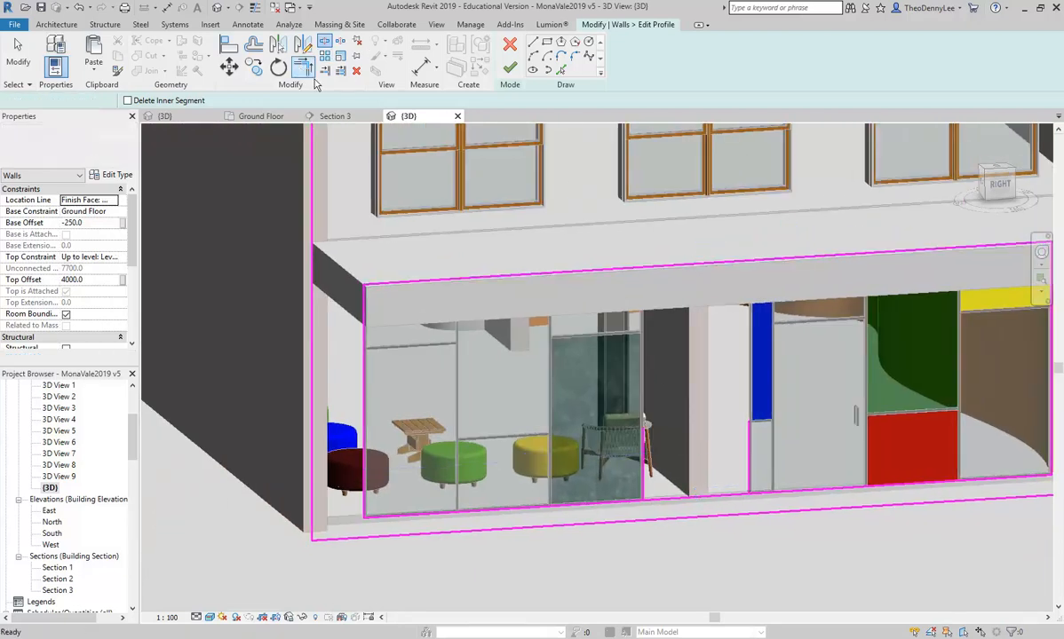
{"action": "left_click", "coordinate": [607, 271]}
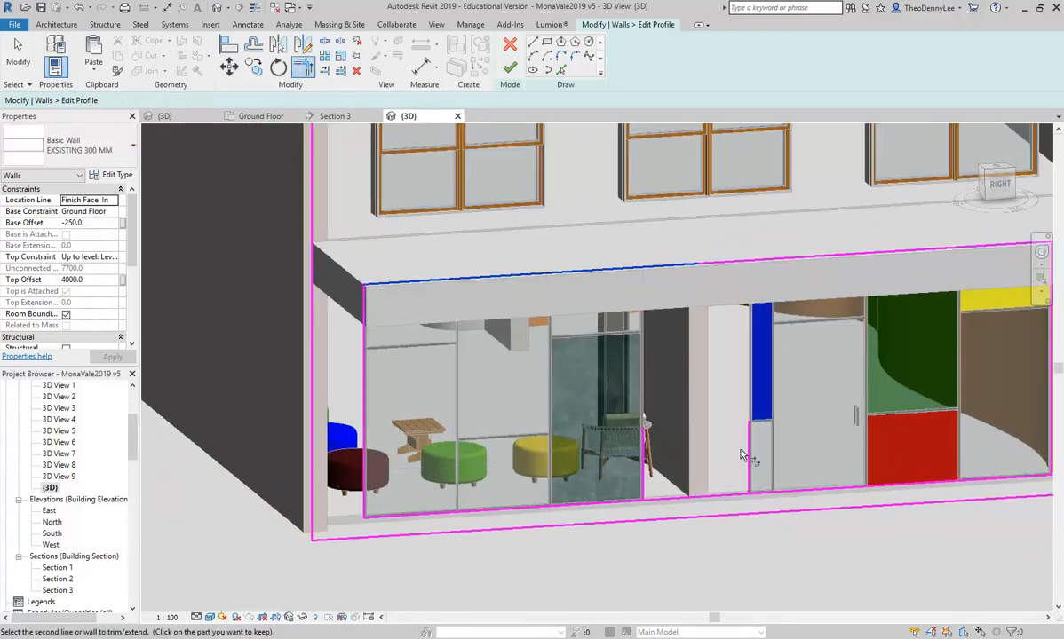
{"action": "key", "text": "Escape"}
{"action": "left_click", "coordinate": [749, 441]}
{"action": "left_click", "coordinate": [844, 257]}
{"action": "left_click", "coordinate": [642, 440]}
{"action": "left_click", "coordinate": [564, 269]}
- Trim the inner bottom corners to close both shopfront openings, finish the wall profile and check the facade
{"action": "left_click", "coordinate": [510, 69]}
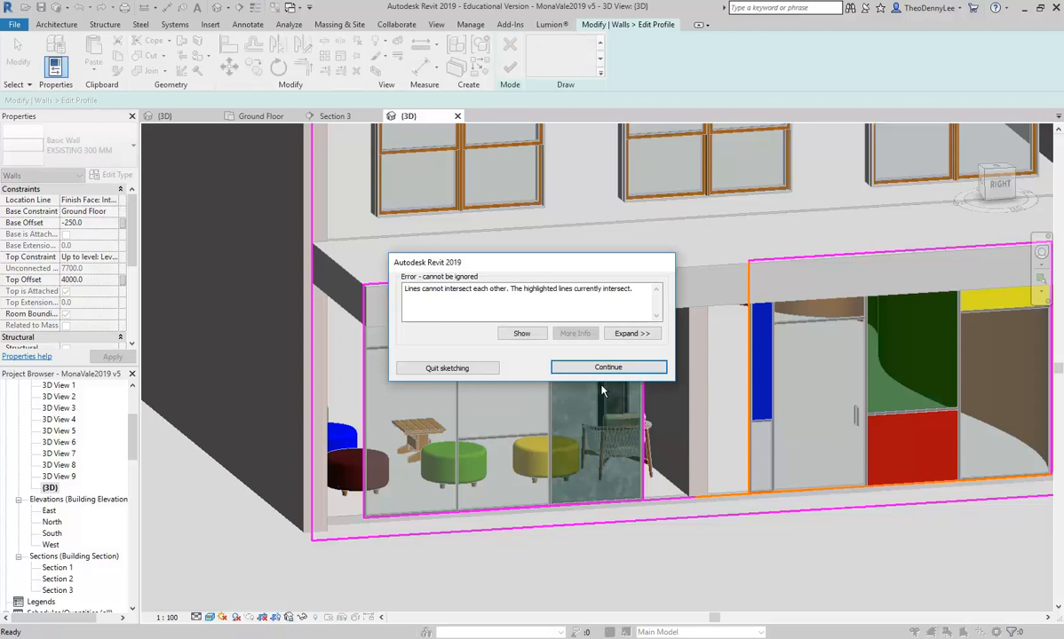
{"action": "left_click", "coordinate": [597, 368]}
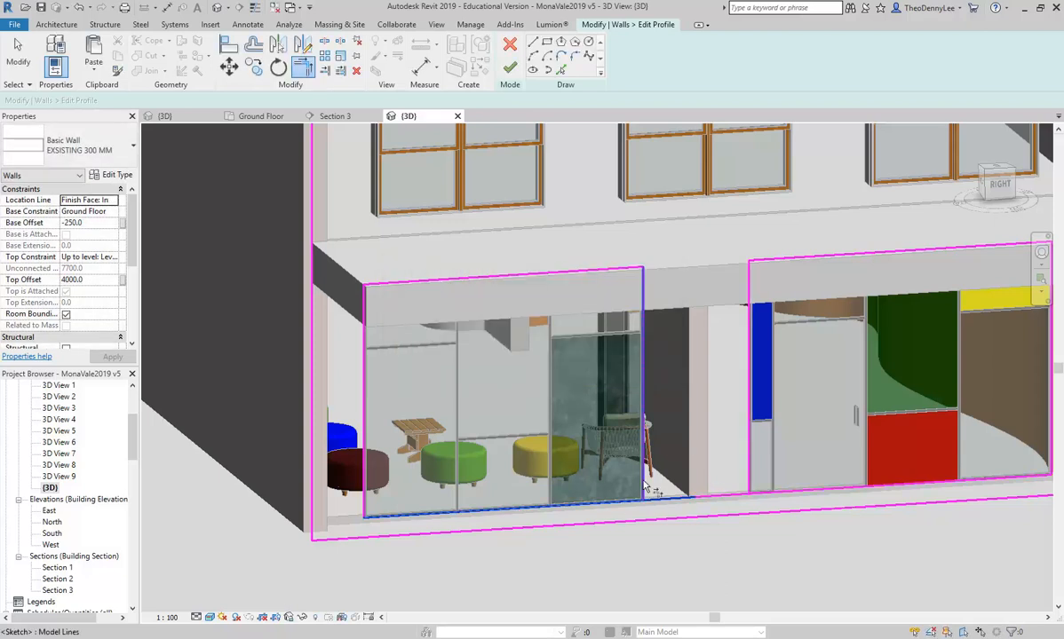
{"action": "left_click", "coordinate": [761, 494]}
{"action": "left_click", "coordinate": [751, 485]}
{"action": "left_click", "coordinate": [509, 68]}
{"action": "middle_click_drag", "start_coordinate": [647, 478], "coordinate": [569, 452]}
{"action": "scroll", "coordinate": [569, 452], "scroll_direction": "down", "scroll_amount": 1}
{"action": "middle_click_drag", "start_coordinate": [657, 505], "coordinate": [620, 492], "text": "shift"}
{"action": "middle_click_drag", "start_coordinate": [382, 458], "coordinate": [582, 475], "text": "shift"}
{"action": "scroll", "coordinate": [543, 479], "scroll_direction": "up", "scroll_amount": 2}
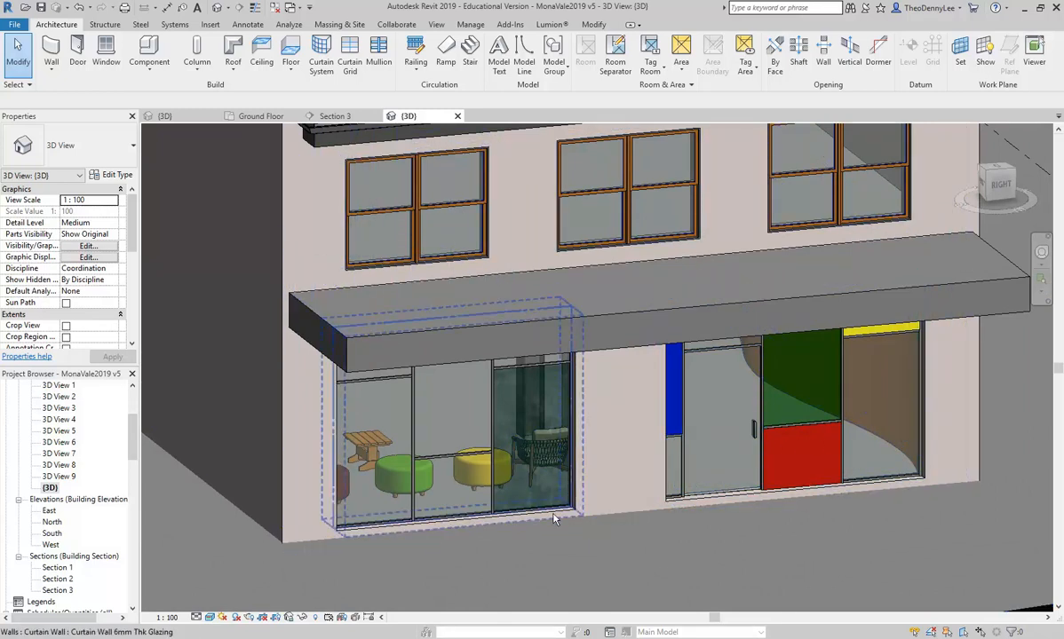
- Open the Ground Floor plan and examine the wall pier between the two shopfront openings and the adjoining rooms
{"action": "left_click_drag", "start_coordinate": [133, 421], "coordinate": [127, 373]}
{"action": "double_click", "coordinate": [62, 408]}
{"action": "scroll", "coordinate": [524, 401], "scroll_direction": "up", "scroll_amount": 3}
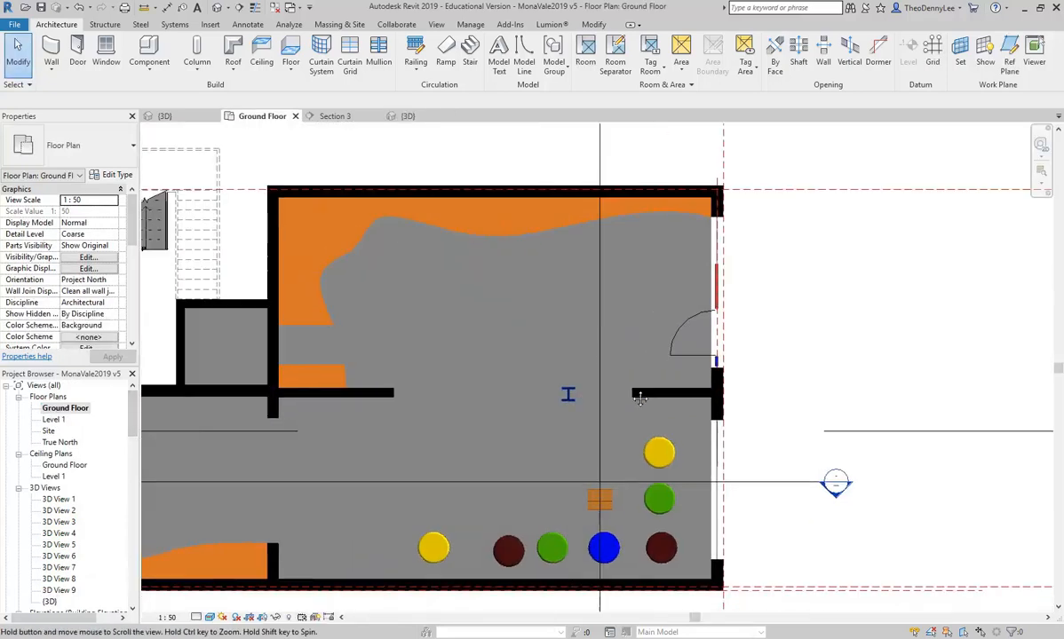
{"action": "scroll", "coordinate": [543, 391], "scroll_direction": "down", "scroll_amount": 2}
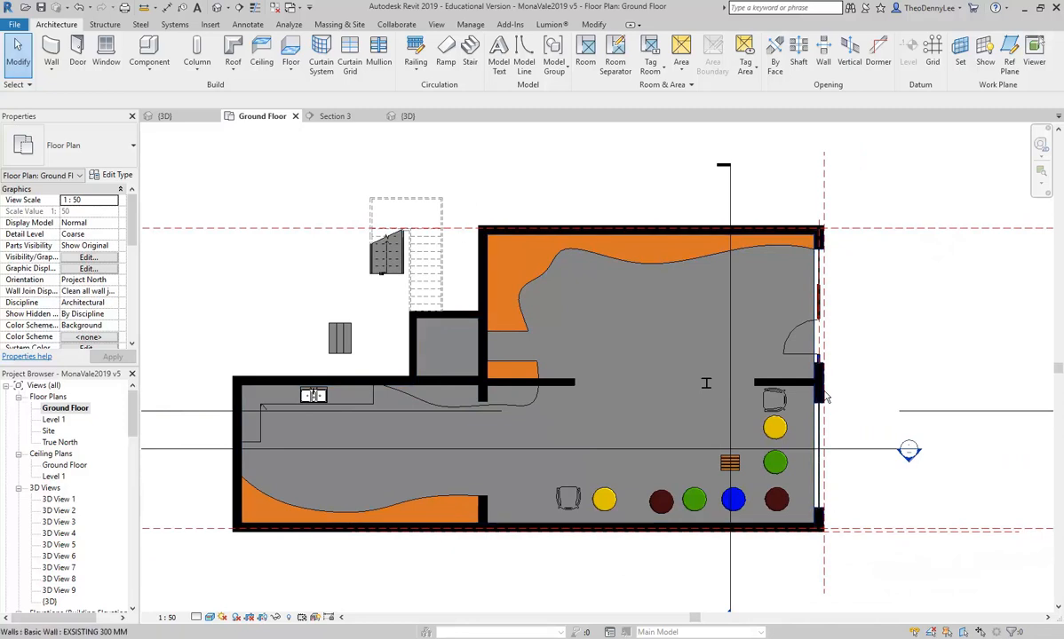
{"action": "scroll", "coordinate": [814, 382], "scroll_direction": "up", "scroll_amount": 3}
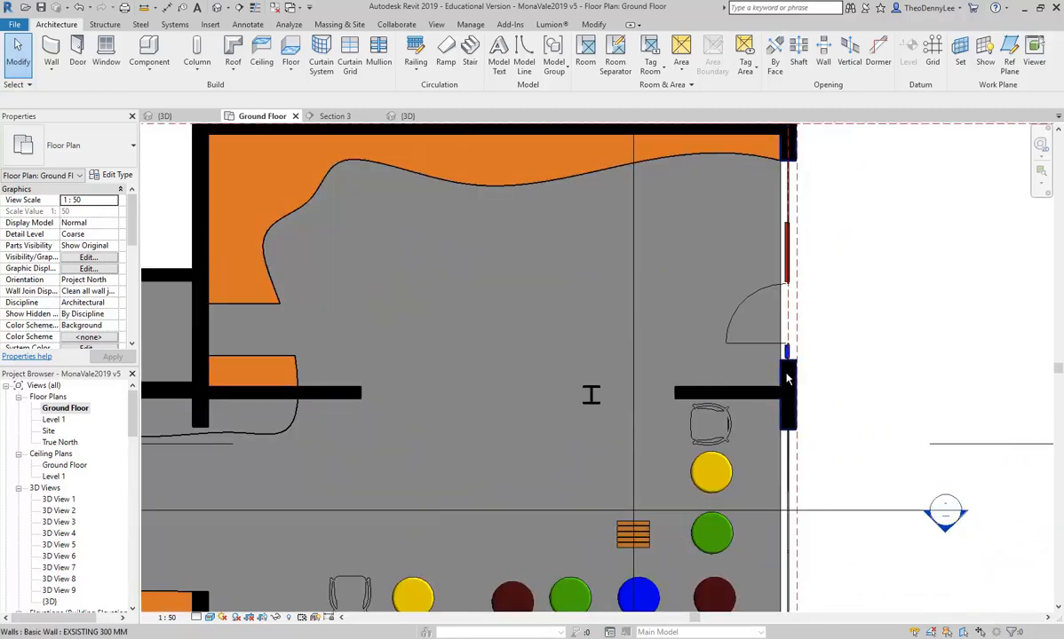
{"action": "middle_click_drag", "start_coordinate": [764, 169], "coordinate": [772, 254]}
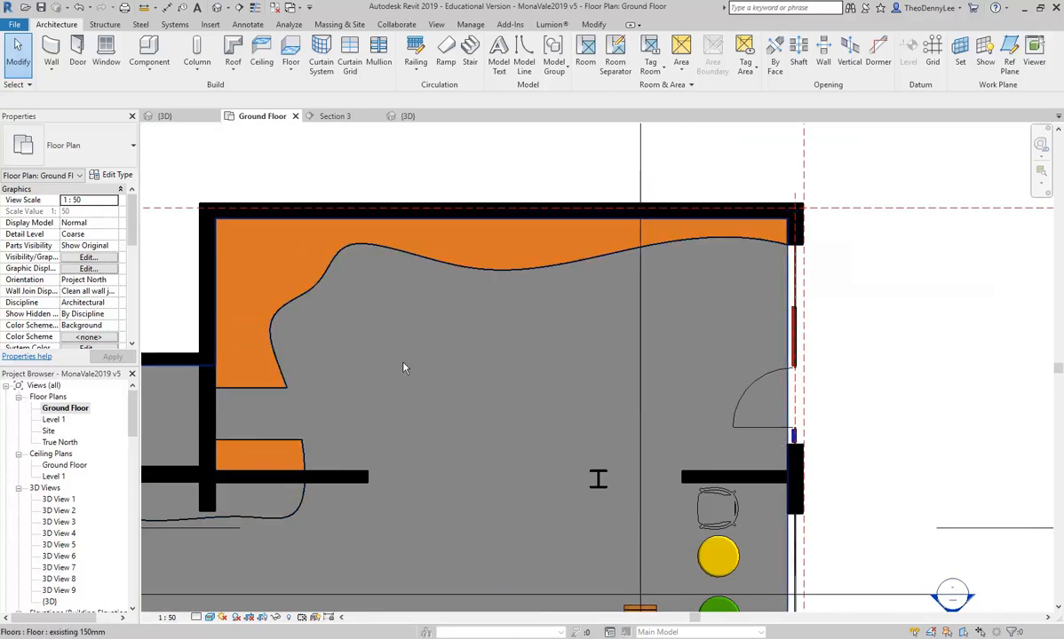
{"action": "middle_click_drag", "start_coordinate": [366, 407], "coordinate": [472, 337]}
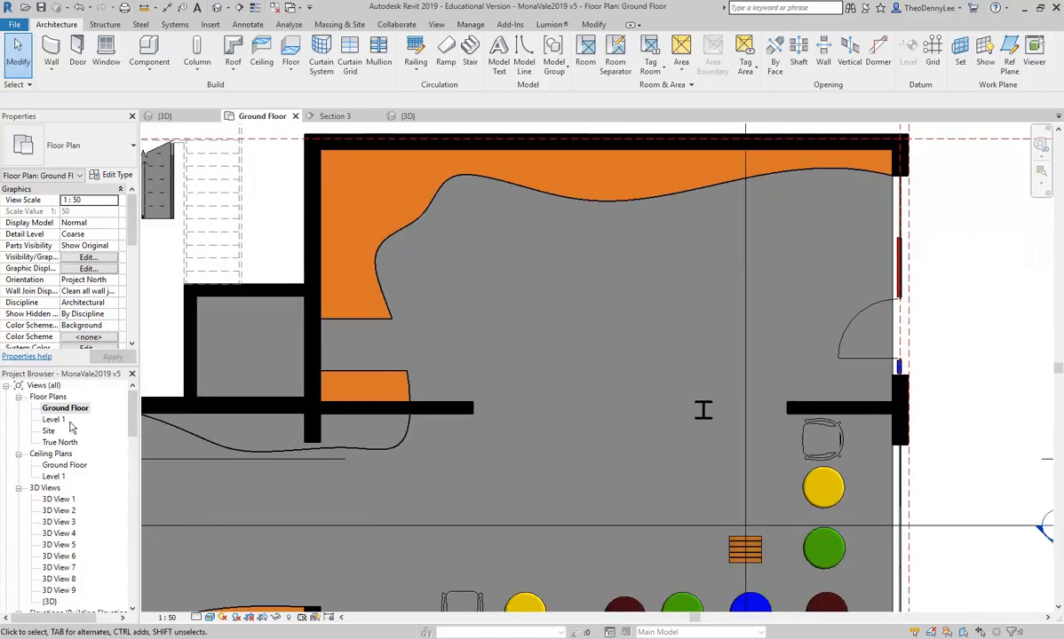
- Open the Ground Floor ceiling plan and hide the True North reference plane element in that view
{"action": "double_click", "coordinate": [73, 472]}
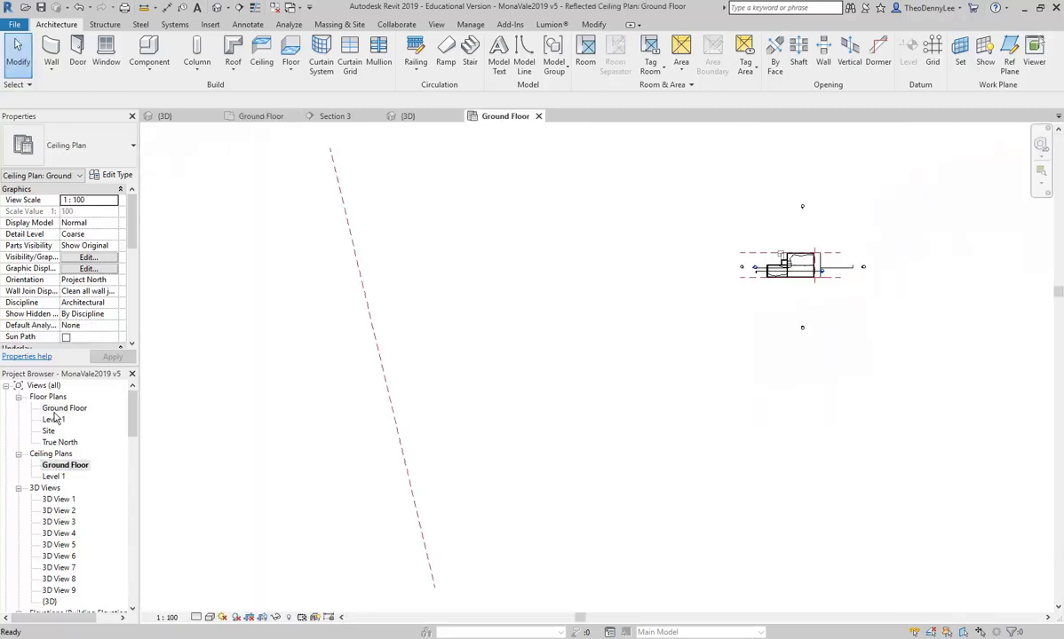
{"action": "middle_click_drag", "start_coordinate": [718, 353], "coordinate": [549, 418]}
{"action": "scroll", "coordinate": [552, 408], "scroll_direction": "up", "scroll_amount": 1}
{"action": "scroll", "coordinate": [551, 406], "scroll_direction": "down", "scroll_amount": 5}
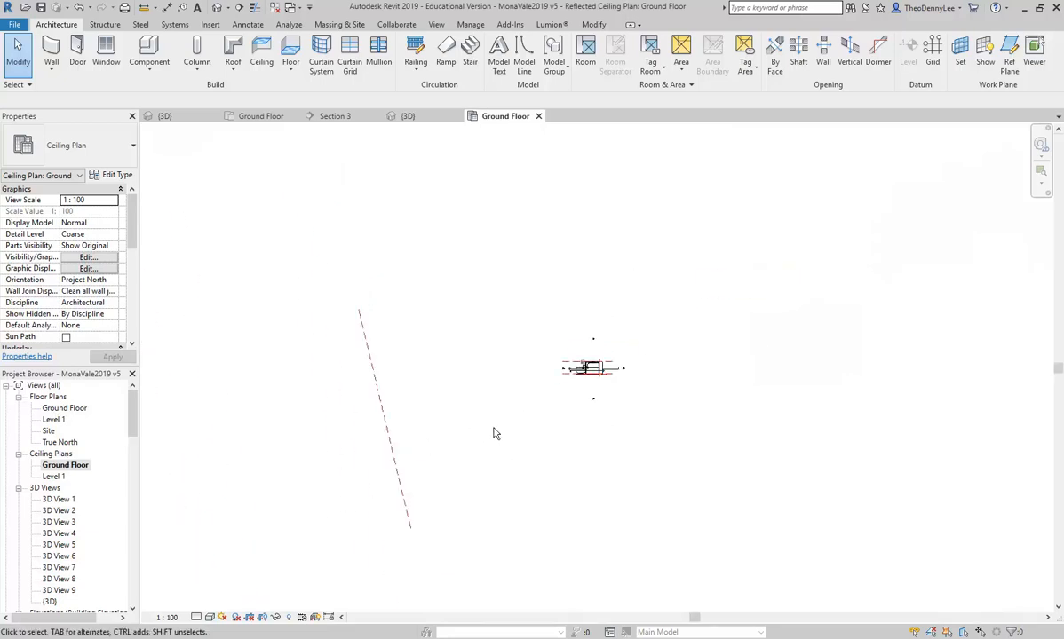
{"action": "left_click", "coordinate": [384, 410]}
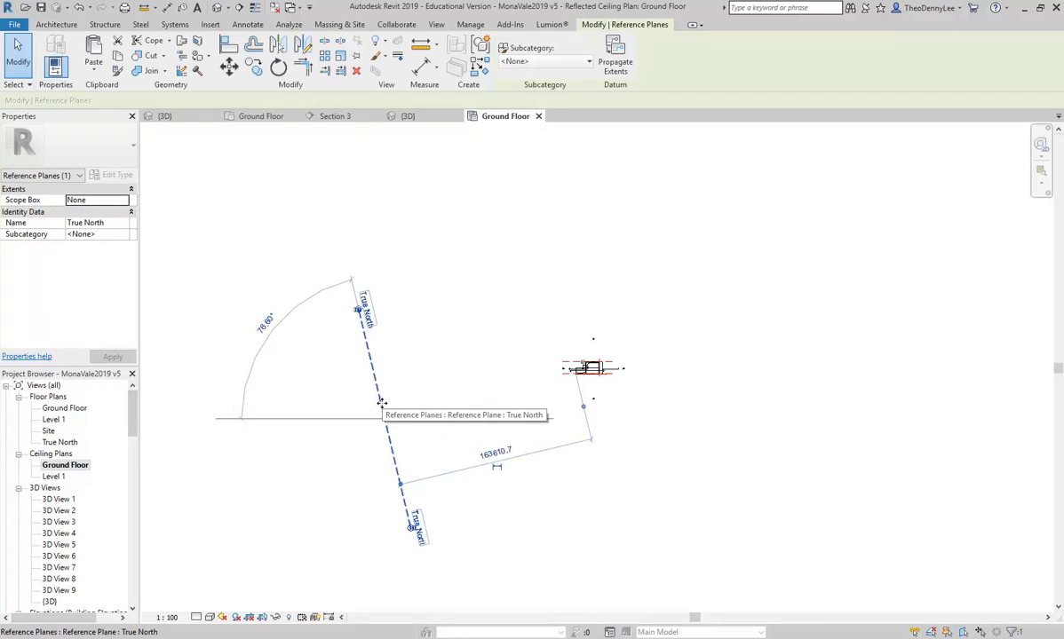
{"action": "right_click", "coordinate": [381, 404]}
{"action": "mouse_move", "coordinate": [417, 181]}
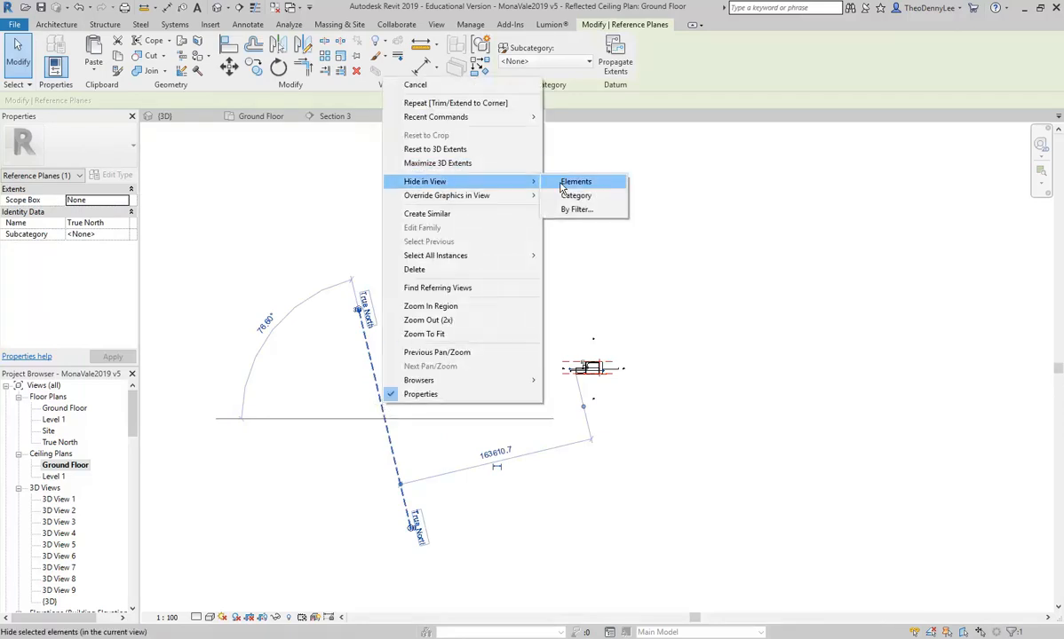
{"action": "left_click", "coordinate": [576, 182]}
- Examine the building in the ceiling plan and inspect the plain compound ceiling over the upper large room
{"action": "scroll", "coordinate": [550, 338], "scroll_direction": "up", "scroll_amount": 3}
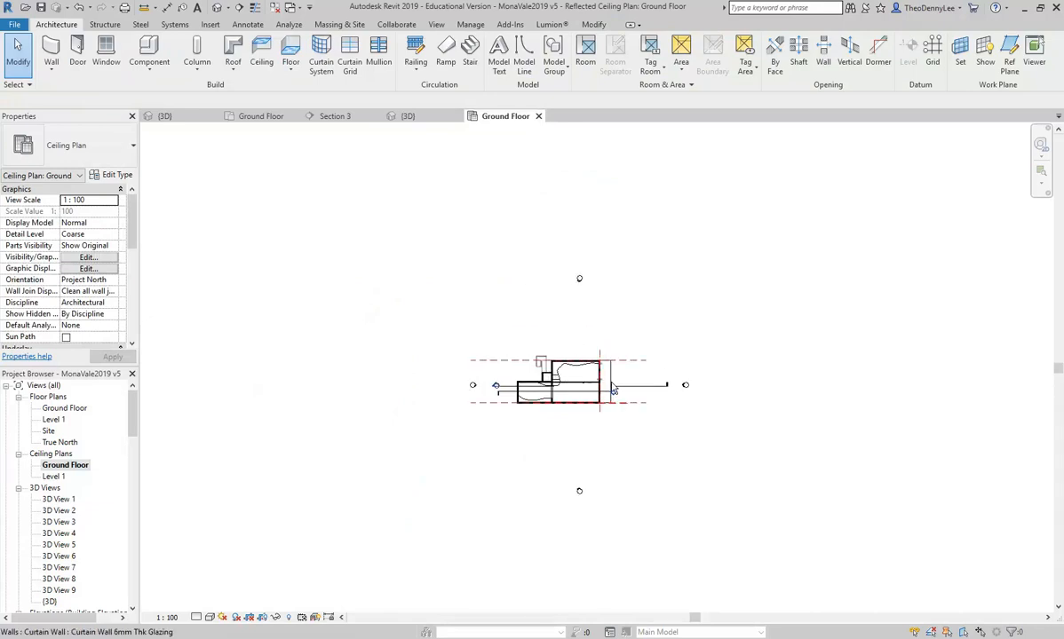
{"action": "scroll", "coordinate": [574, 345], "scroll_direction": "up", "scroll_amount": 2}
{"action": "scroll", "coordinate": [434, 332], "scroll_direction": "up", "scroll_amount": 4}
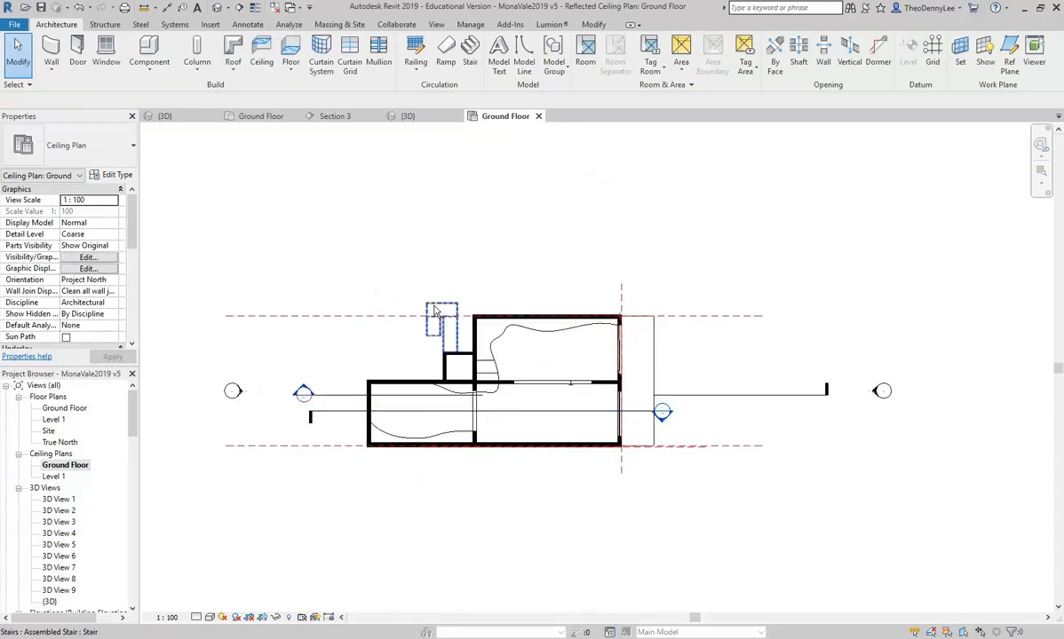
{"action": "scroll", "coordinate": [486, 375], "scroll_direction": "up", "scroll_amount": 3}
{"action": "middle_click_drag", "start_coordinate": [501, 388], "coordinate": [538, 404]}
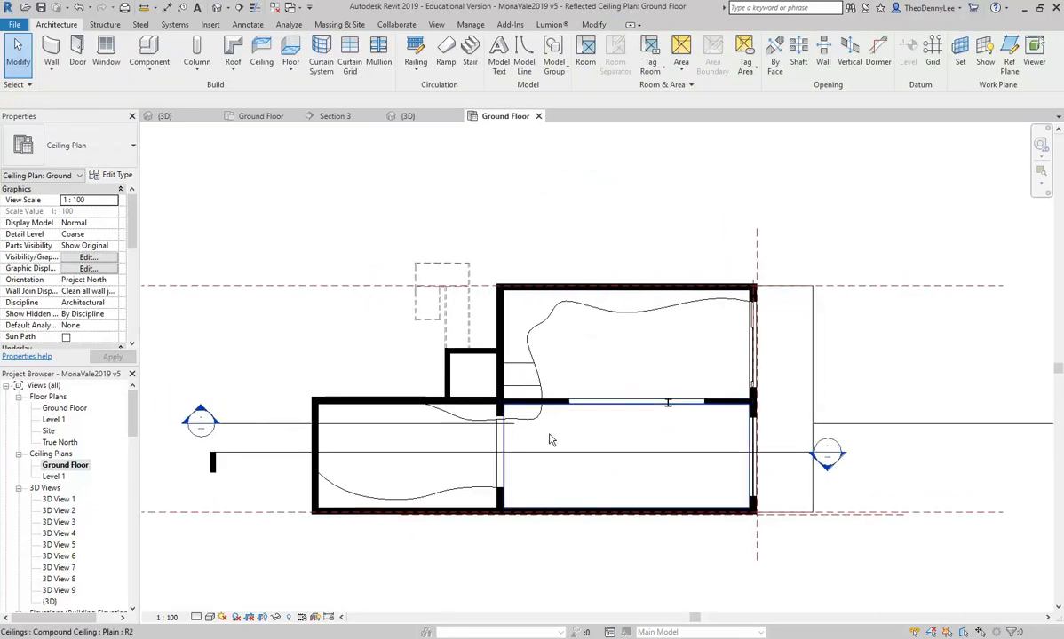
{"action": "scroll", "coordinate": [561, 455], "scroll_direction": "up", "scroll_amount": 1}
{"action": "scroll", "coordinate": [582, 462], "scroll_direction": "up", "scroll_amount": 1}
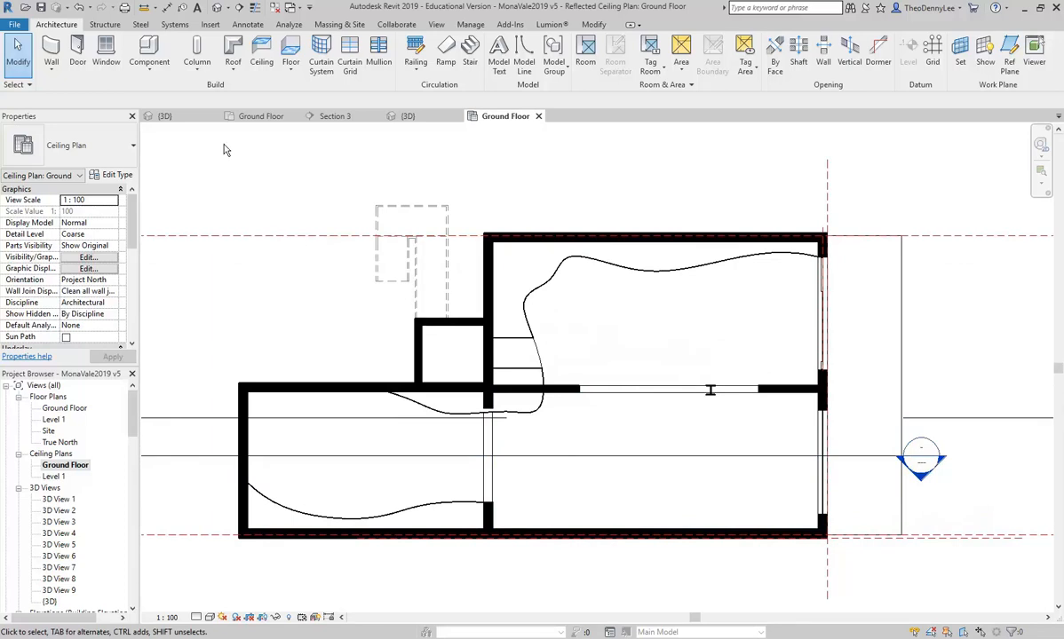
{"action": "left_click", "coordinate": [668, 336]}
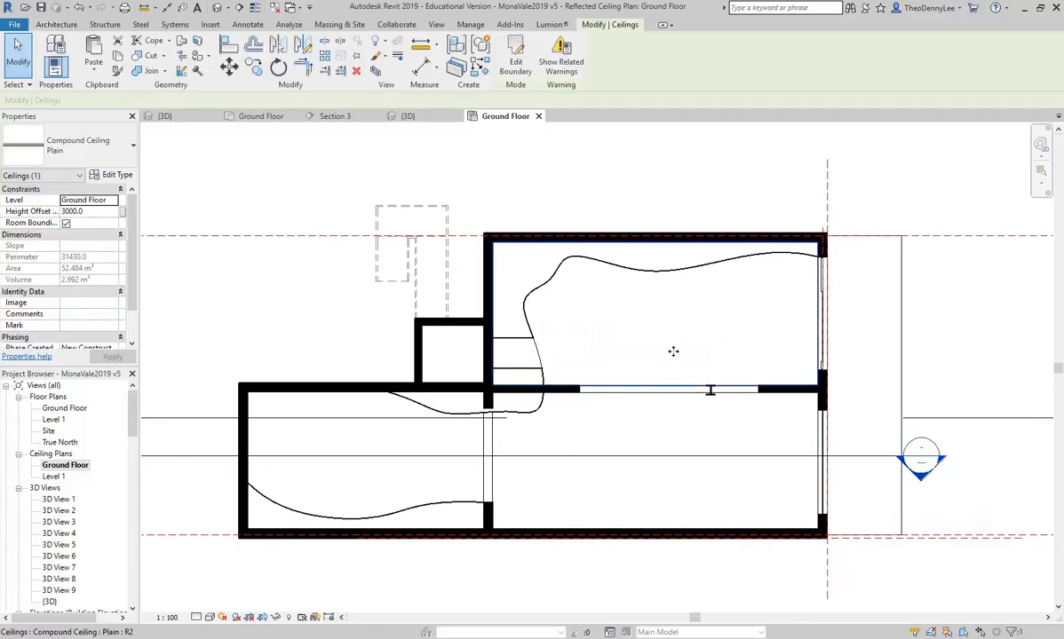
{"action": "left_click", "coordinate": [316, 314]}
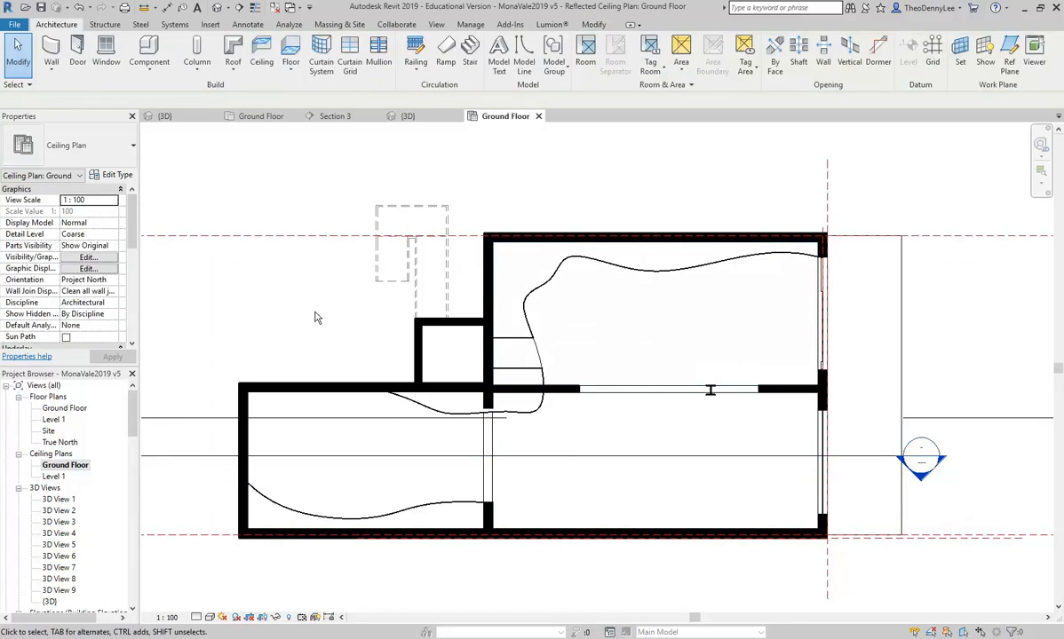
{"action": "left_click", "coordinate": [657, 349]}
{"action": "key", "text": "Escape"}
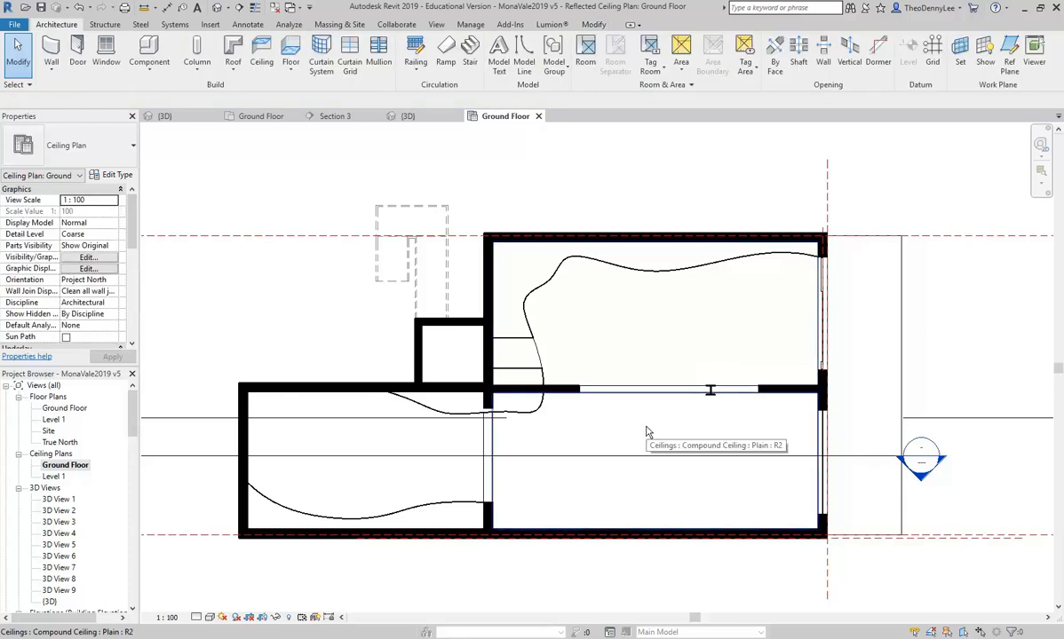
- Compare the plain compound ceiling of the lower large room with the one over the upper room
{"action": "left_click", "coordinate": [647, 432]}
{"action": "key", "text": "Escape"}
{"action": "left_click", "coordinate": [656, 326]}
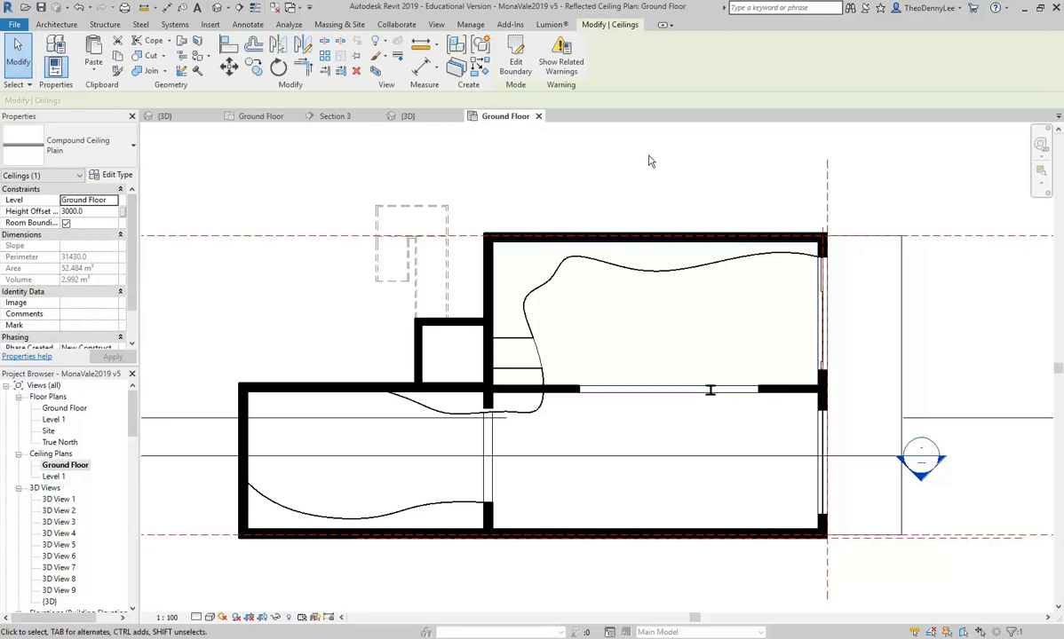
{"action": "key", "text": "Escape"}
{"action": "left_click", "coordinate": [676, 419]}
{"action": "key", "text": "Escape"}
{"action": "left_click", "coordinate": [610, 465]}
{"action": "key", "text": "Escape"}
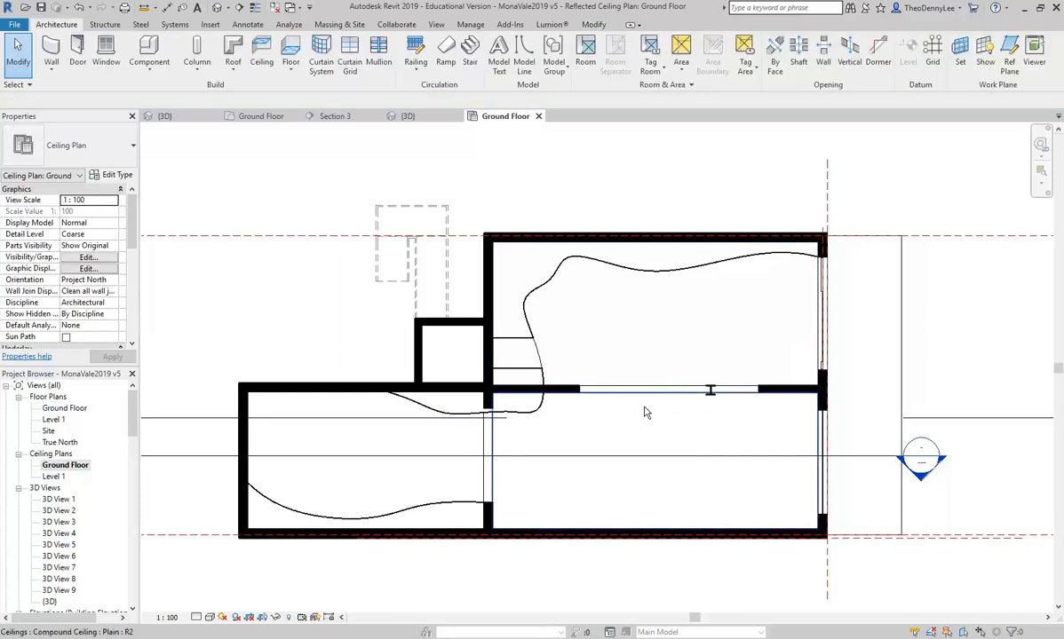
{"action": "left_click", "coordinate": [659, 398]}
{"action": "key", "text": "Escape"}
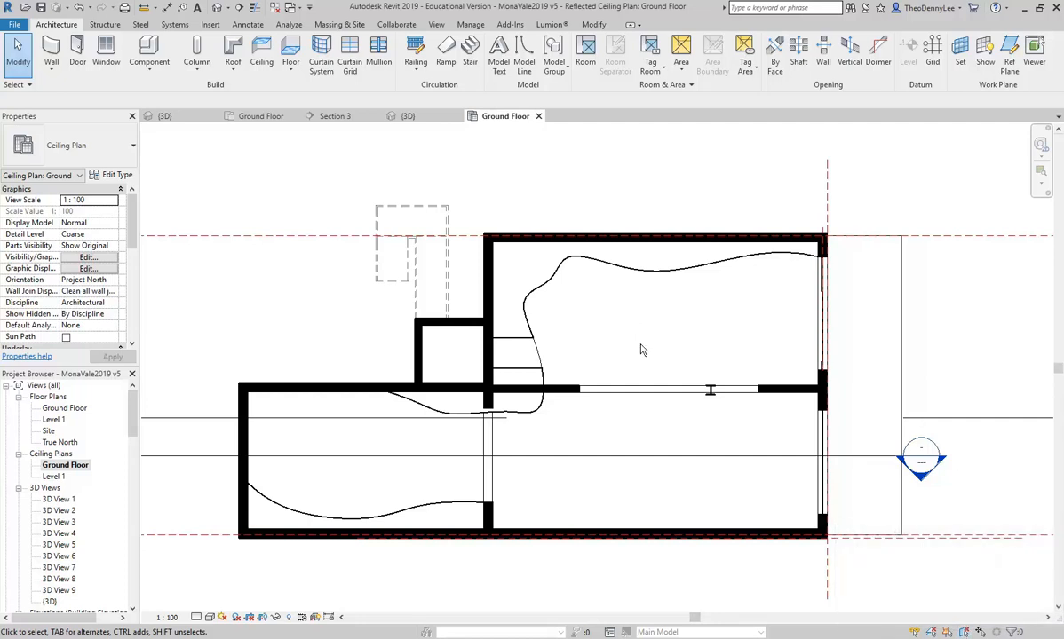
- Inspect the curved in-place wall element in the upper room and recheck the ceilings of both large rooms
{"action": "left_click", "coordinate": [654, 274]}
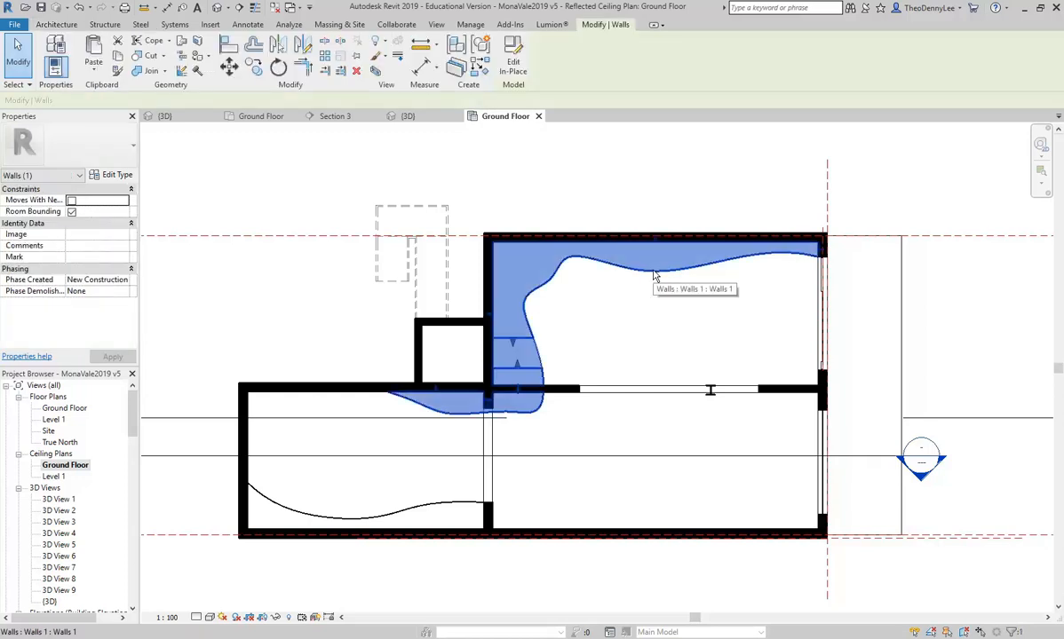
{"action": "left_click", "coordinate": [651, 323]}
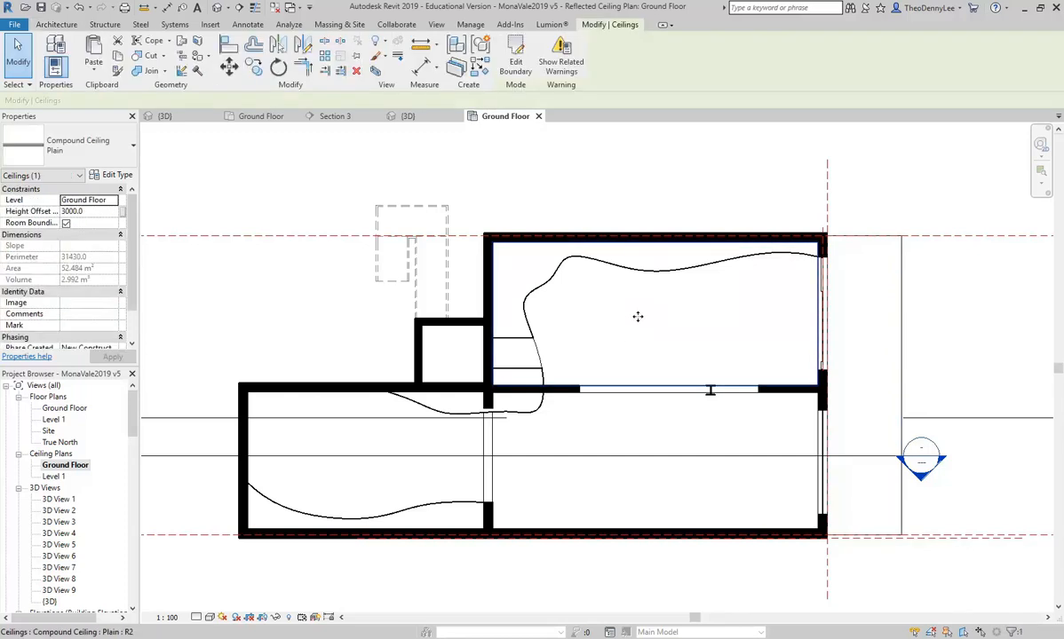
{"action": "key", "text": "Escape"}
{"action": "left_click", "coordinate": [619, 418]}
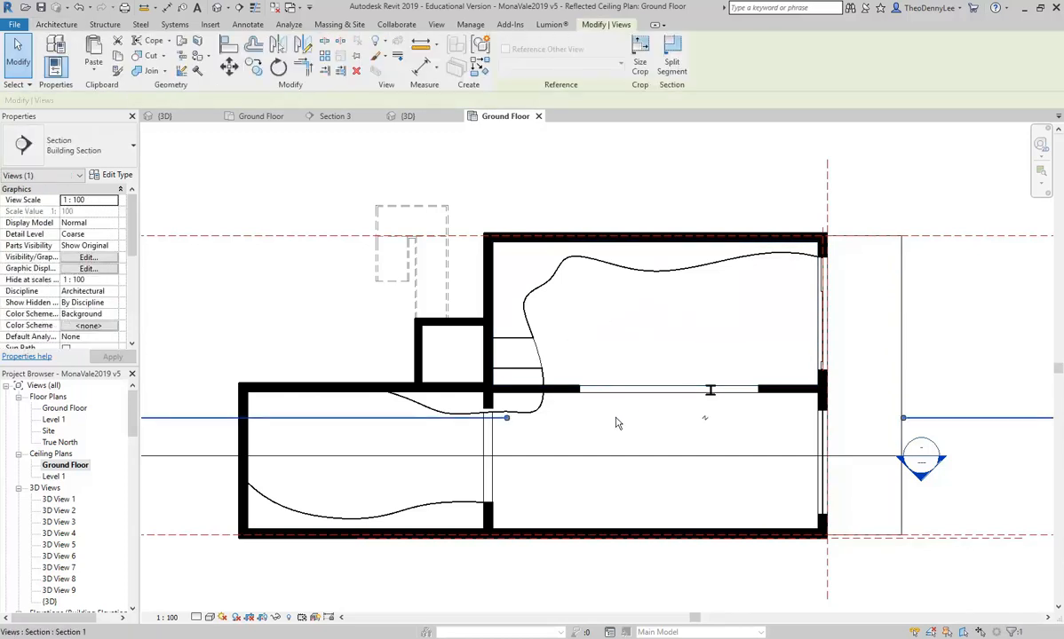
{"action": "key", "text": "Escape"}
{"action": "left_click", "coordinate": [630, 411]}
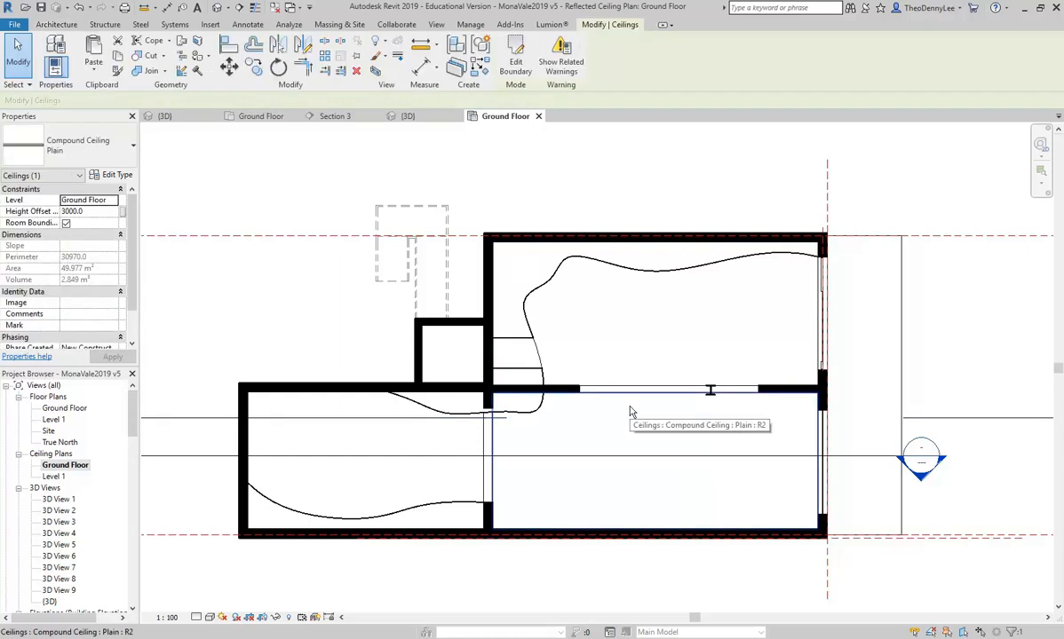
{"action": "key", "text": "Escape"}
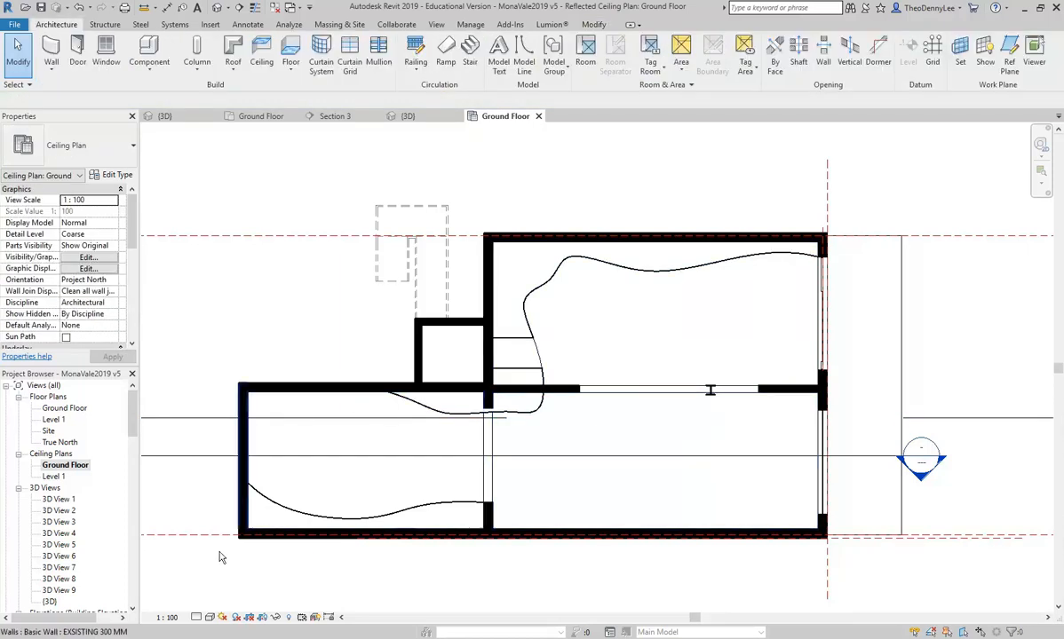
- Set the ceiling plan's visual style to Shaded and check the ceiling over the upper large room
{"action": "left_click", "coordinate": [211, 617]}
{"action": "left_click", "coordinate": [266, 561]}
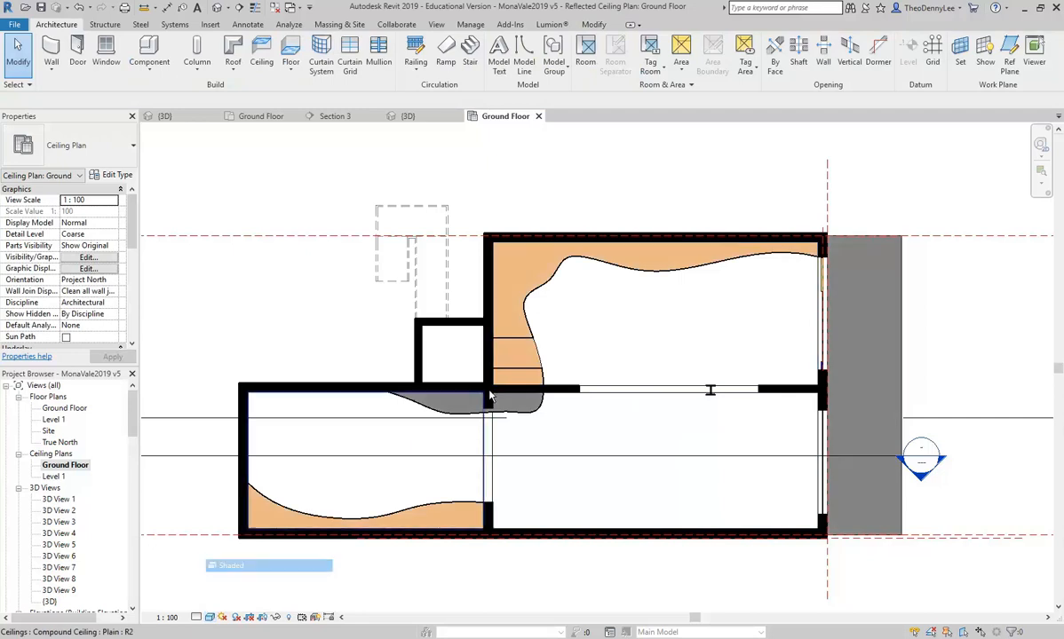
{"action": "left_click", "coordinate": [568, 311]}
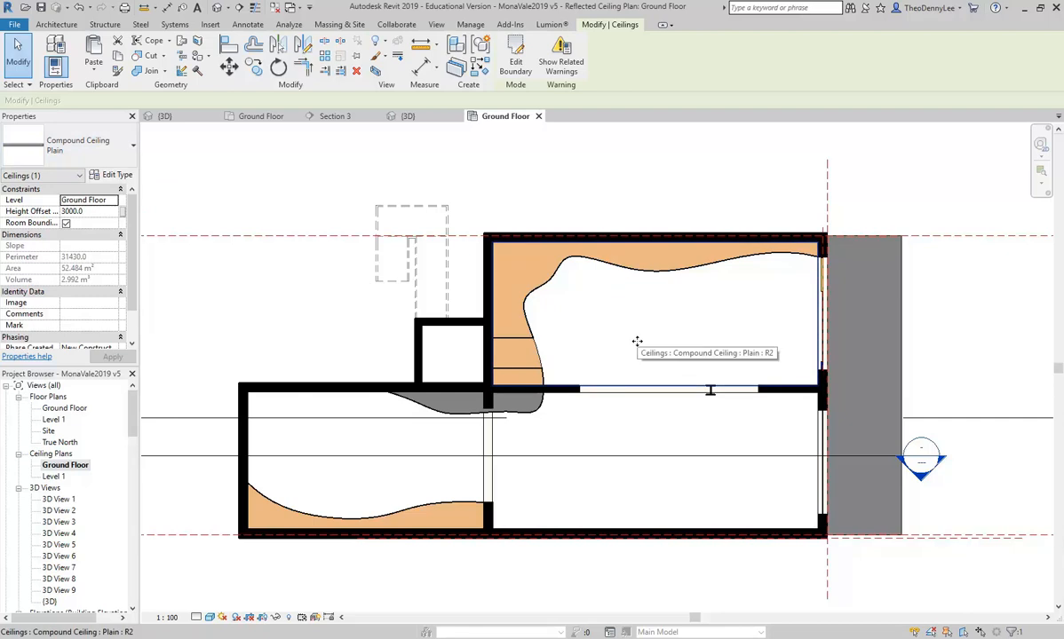
{"action": "key", "text": "Escape"}
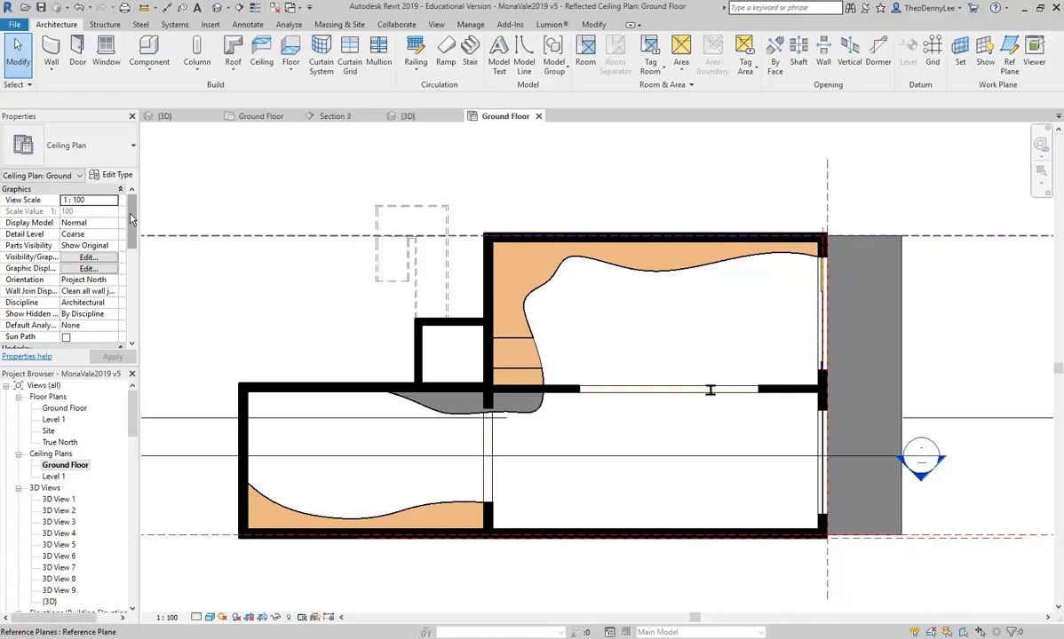
- Set the cut plane offset in the ceiling plan's view range to 1800 and apply it
{"action": "scroll", "coordinate": [116, 257], "scroll_direction": "down", "scroll_amount": 5}
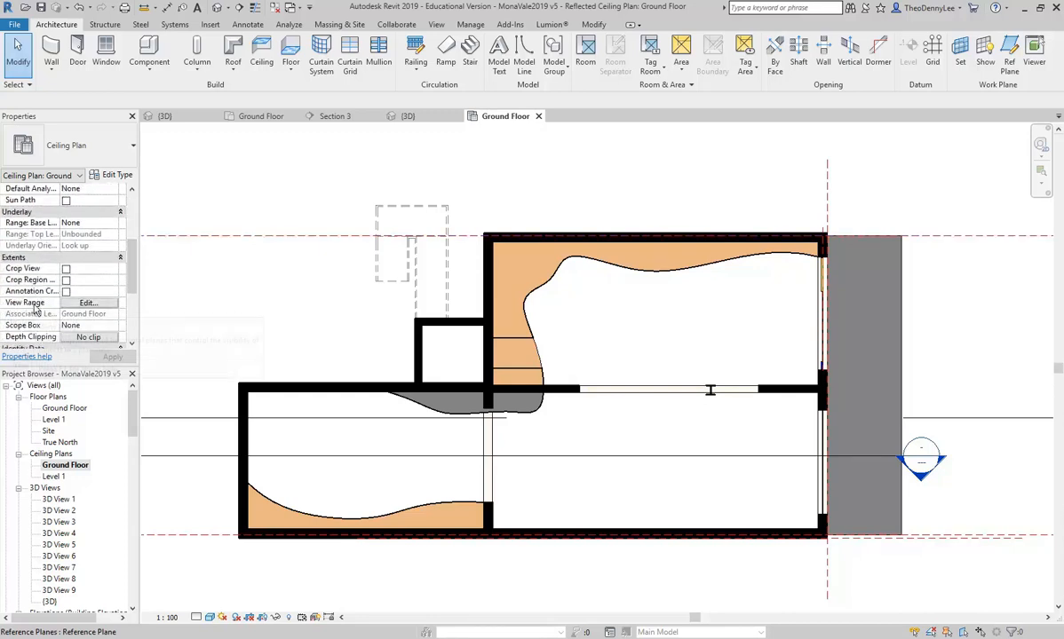
{"action": "left_click", "coordinate": [96, 305]}
{"action": "left_click_drag", "start_coordinate": [635, 216], "coordinate": [377, 143]}
{"action": "left_click", "coordinate": [513, 198]}
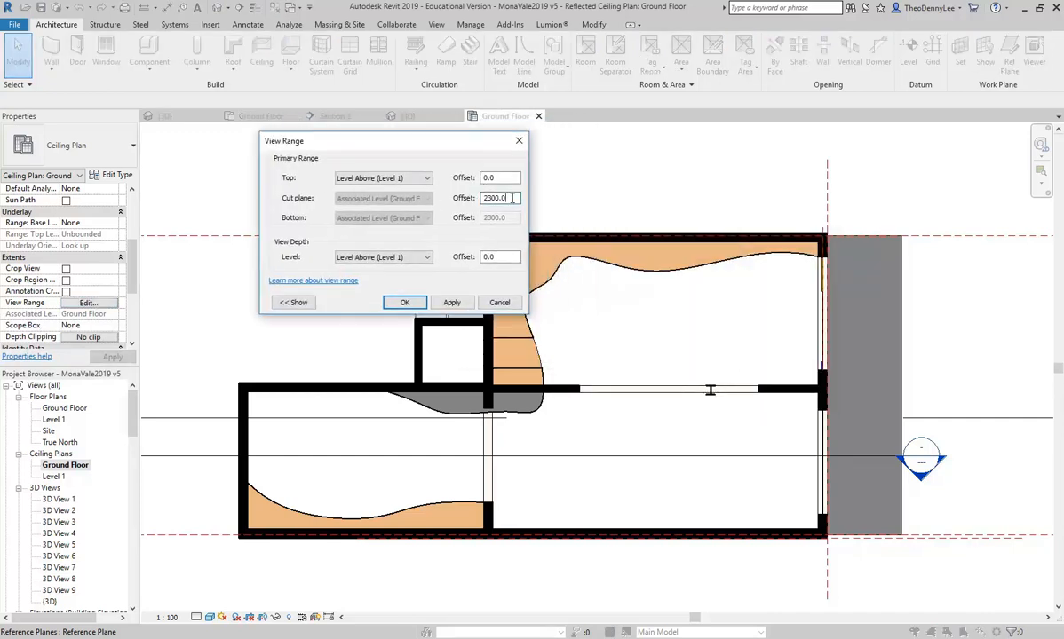
{"action": "double_click", "coordinate": [512, 198]}
{"action": "type", "text": "1800"}
{"action": "left_click", "coordinate": [451, 303]}
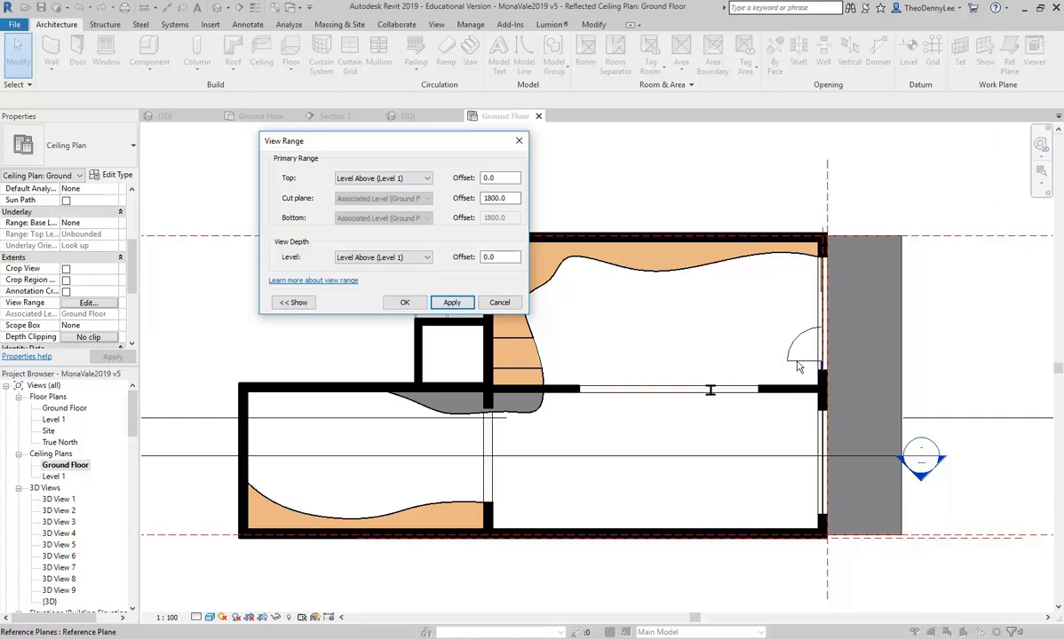
- Set both the top and the view depth of the ceiling plan's view range to Unlimited and accept the settings
{"action": "left_click", "coordinate": [513, 197]}
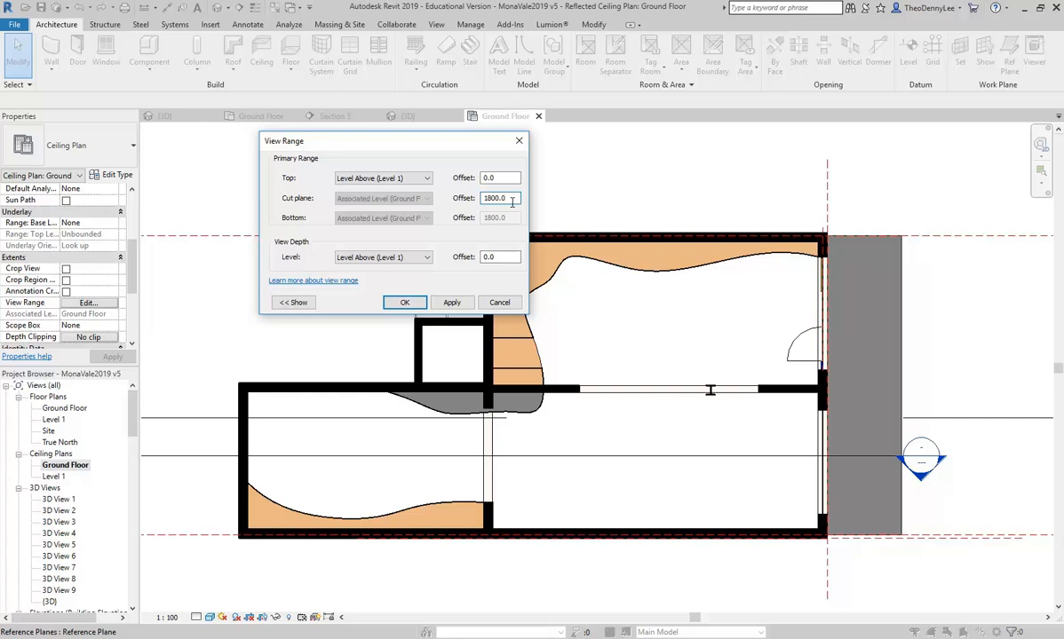
{"action": "left_click_drag", "start_coordinate": [509, 195], "coordinate": [415, 190]}
{"action": "left_click", "coordinate": [513, 198]}
{"action": "left_click", "coordinate": [506, 176]}
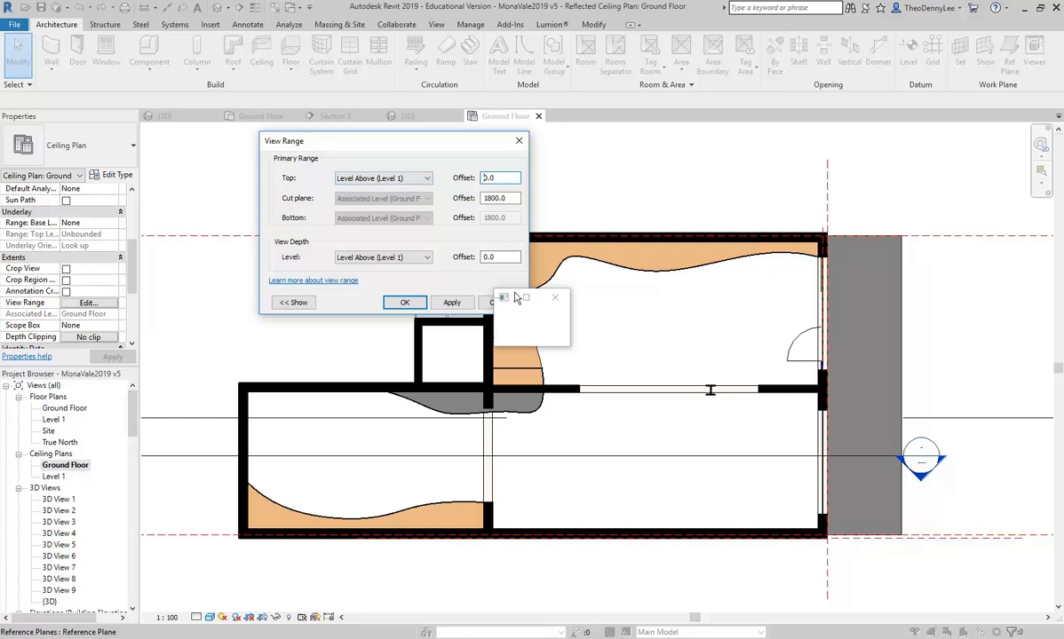
{"action": "left_click", "coordinate": [404, 179]}
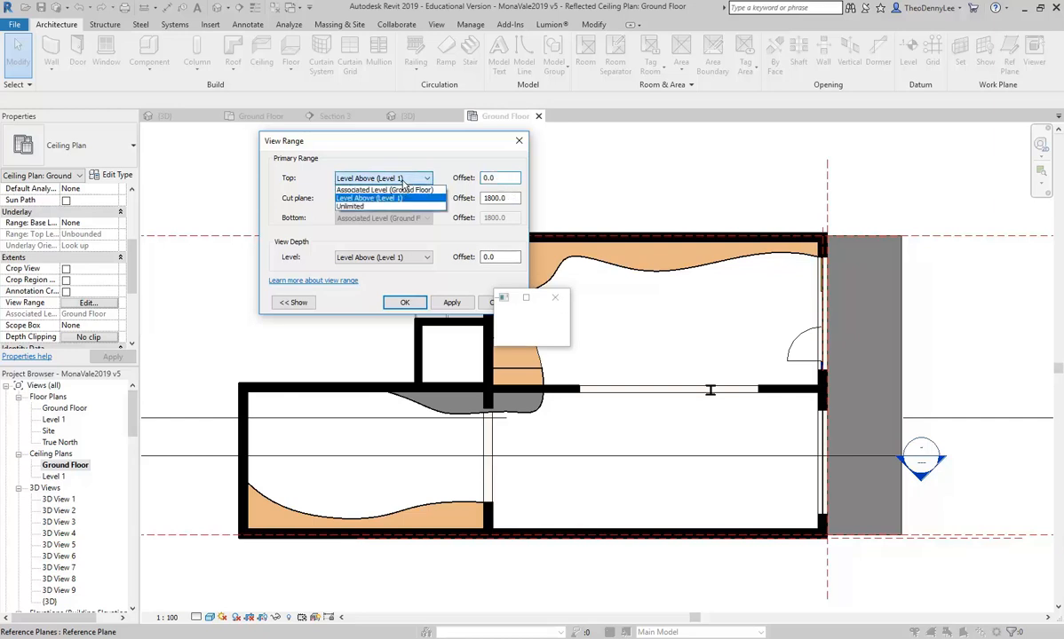
{"action": "left_click", "coordinate": [376, 207]}
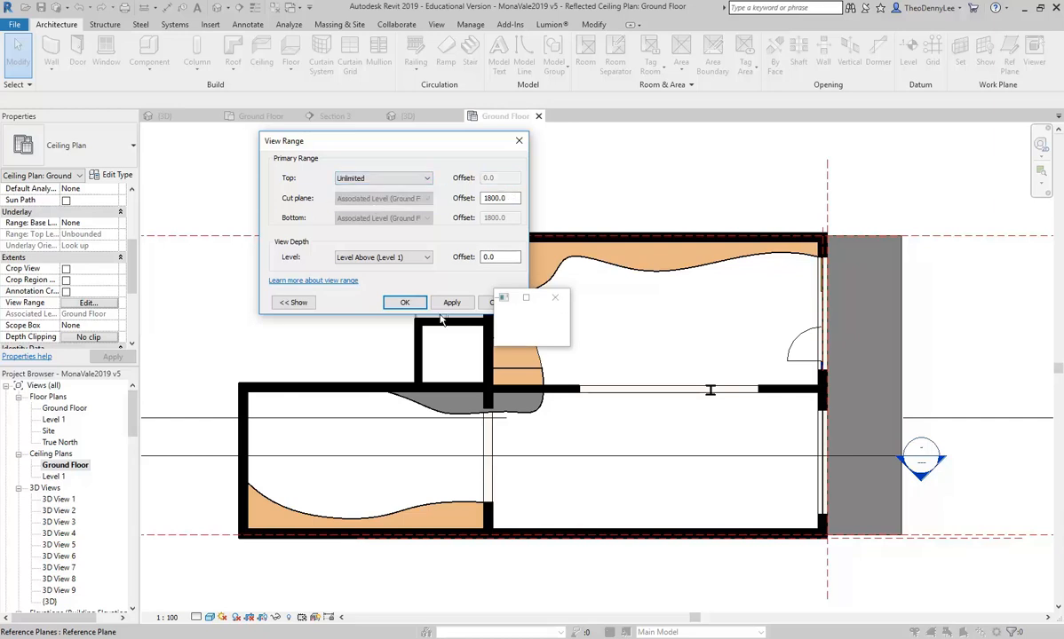
{"action": "left_click", "coordinate": [449, 302]}
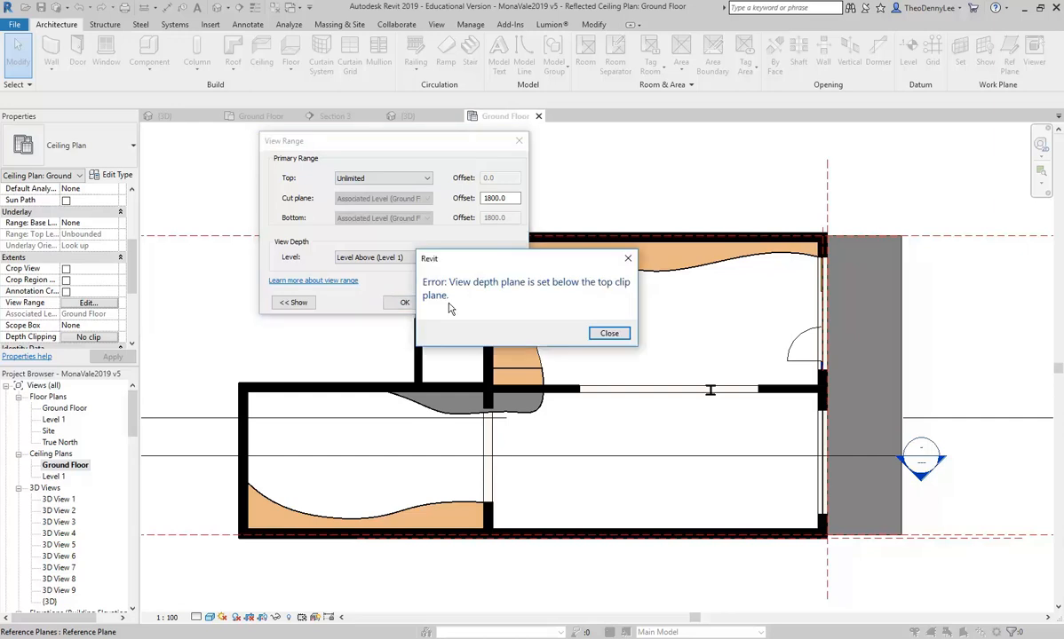
{"action": "left_click", "coordinate": [609, 334]}
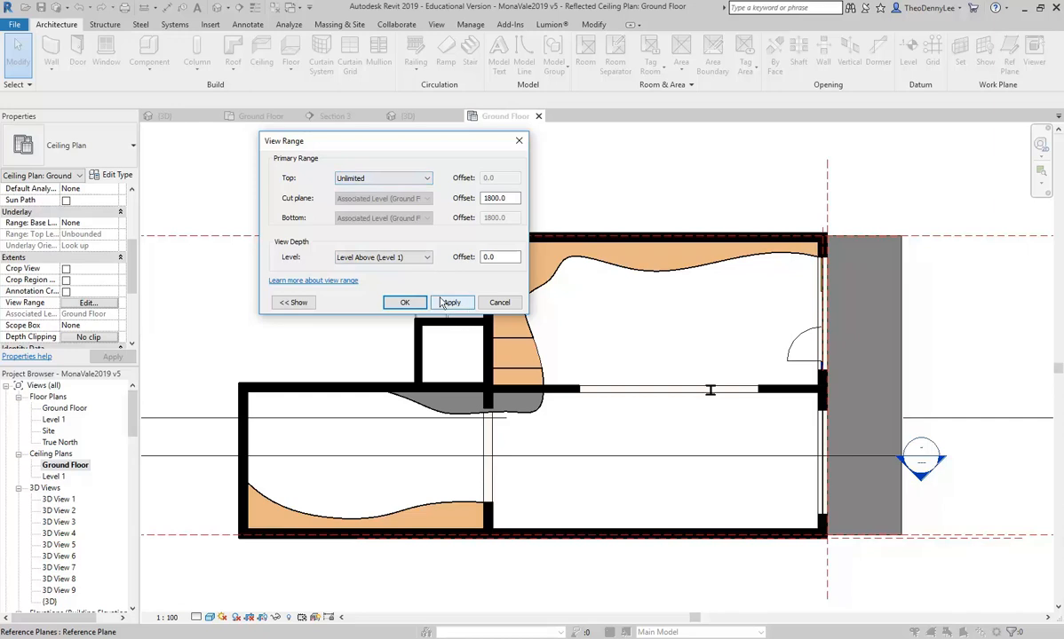
{"action": "left_click", "coordinate": [357, 259]}
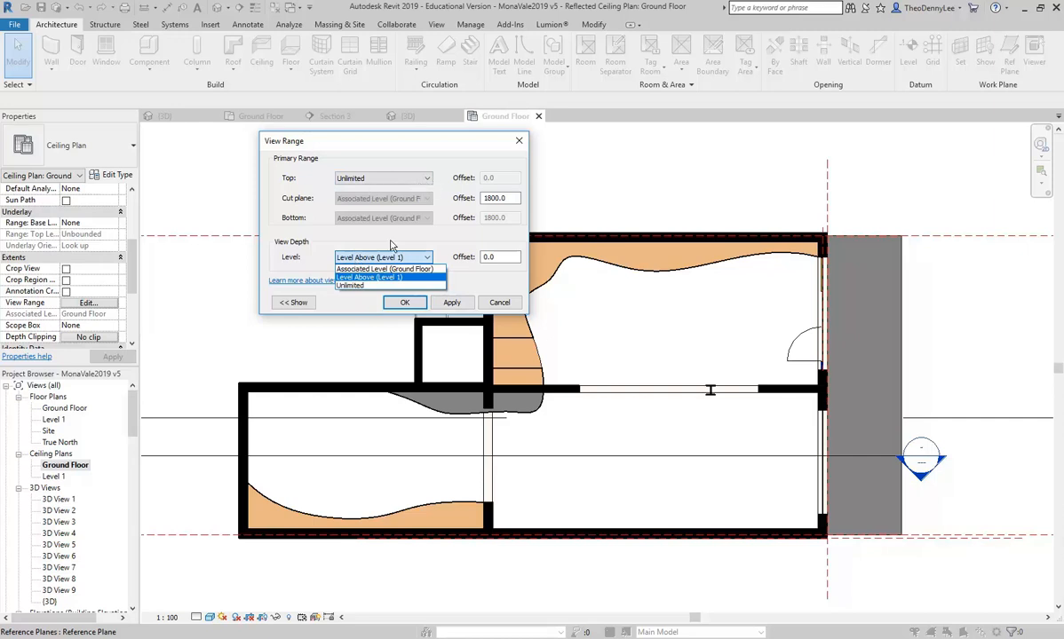
{"action": "left_click", "coordinate": [352, 286]}
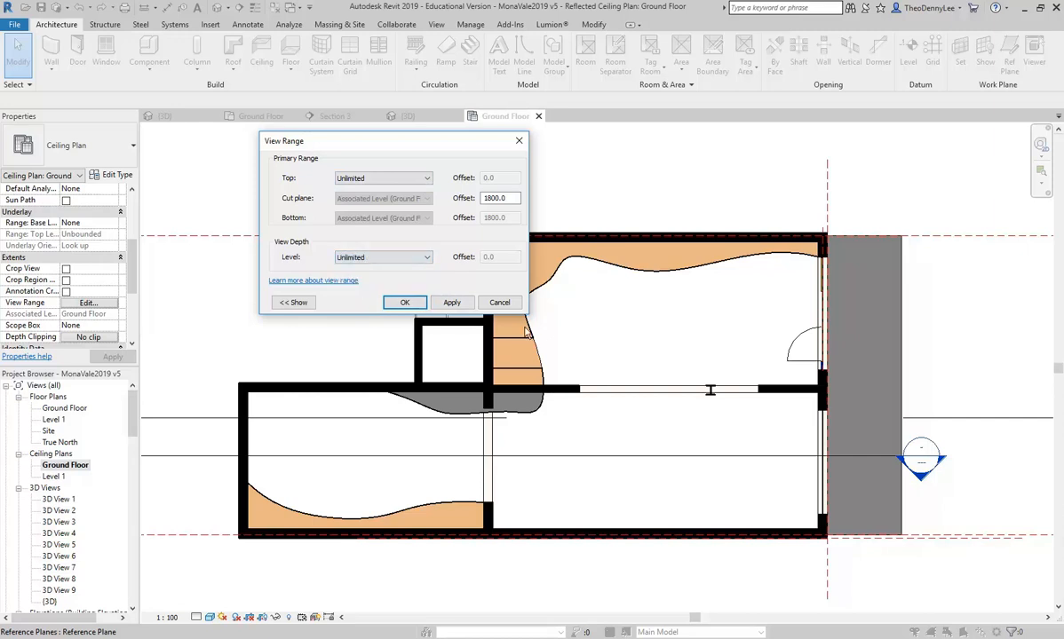
{"action": "left_click", "coordinate": [453, 302]}
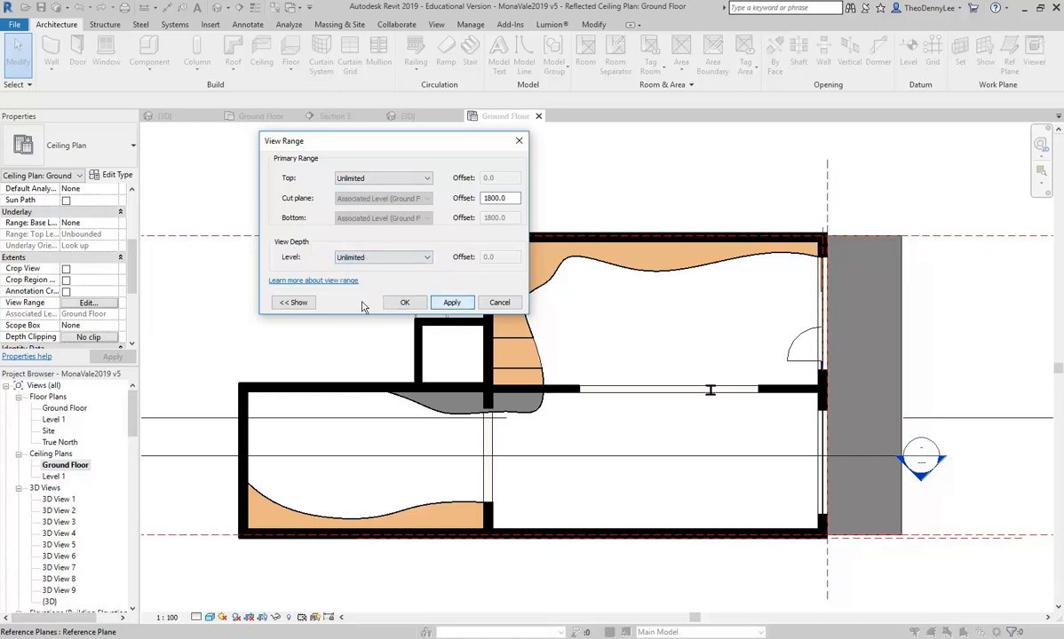
{"action": "left_click", "coordinate": [404, 303]}
- Check how the upper large room's ceiling displays in the ceiling plan under the changed view range
{"action": "left_click", "coordinate": [642, 348]}
{"action": "left_click", "coordinate": [320, 154]}
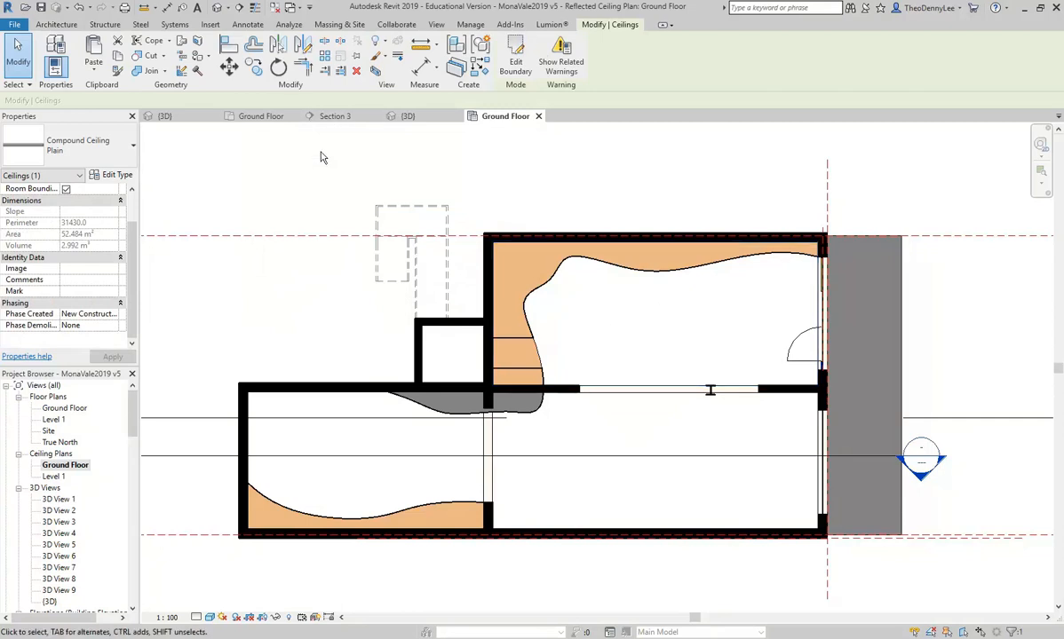
{"action": "left_click", "coordinate": [576, 334]}
{"action": "scroll", "coordinate": [576, 331], "scroll_direction": "up", "scroll_amount": 2}
{"action": "key", "text": "Escape"}
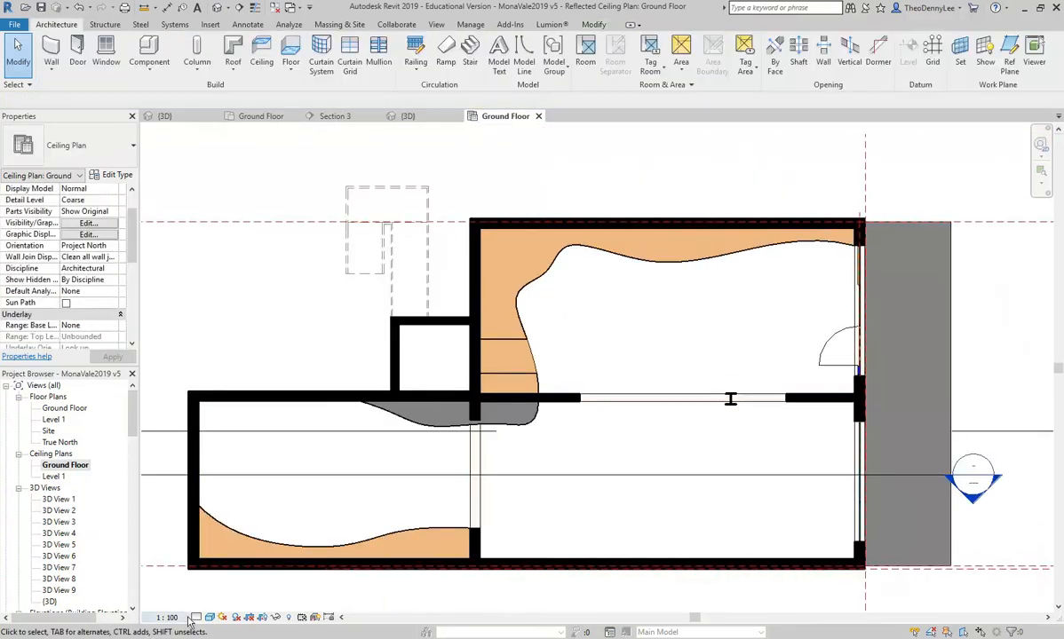
- Set the ceiling plan's detail level to Fine and check the ceiling over the upper large room
{"action": "left_click", "coordinate": [209, 617]}
{"action": "left_click", "coordinate": [214, 606]}
{"action": "left_click", "coordinate": [572, 356]}
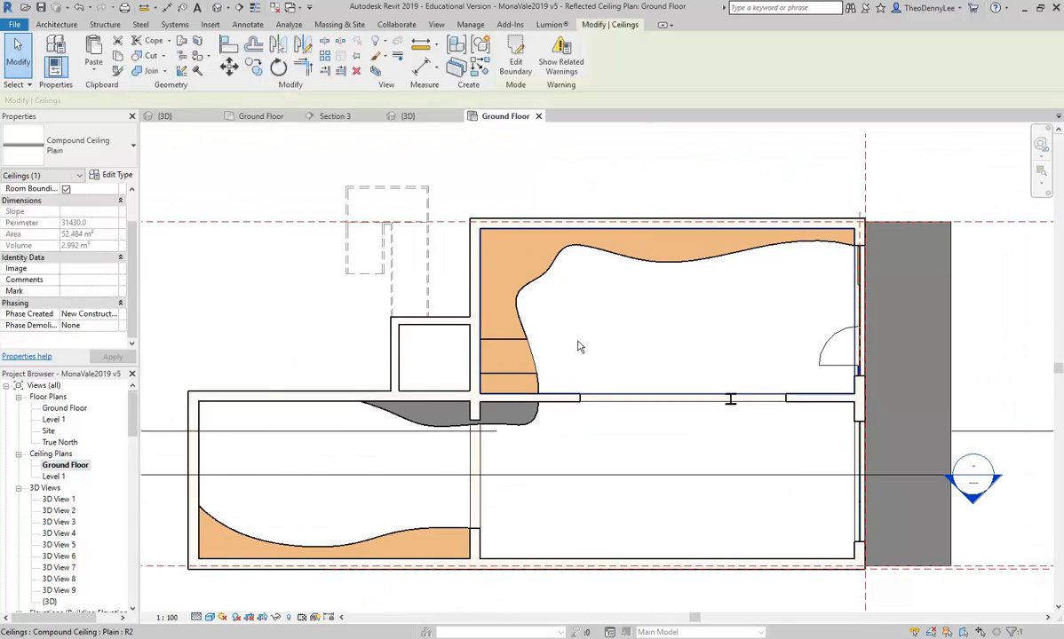
{"action": "key", "text": "Escape"}
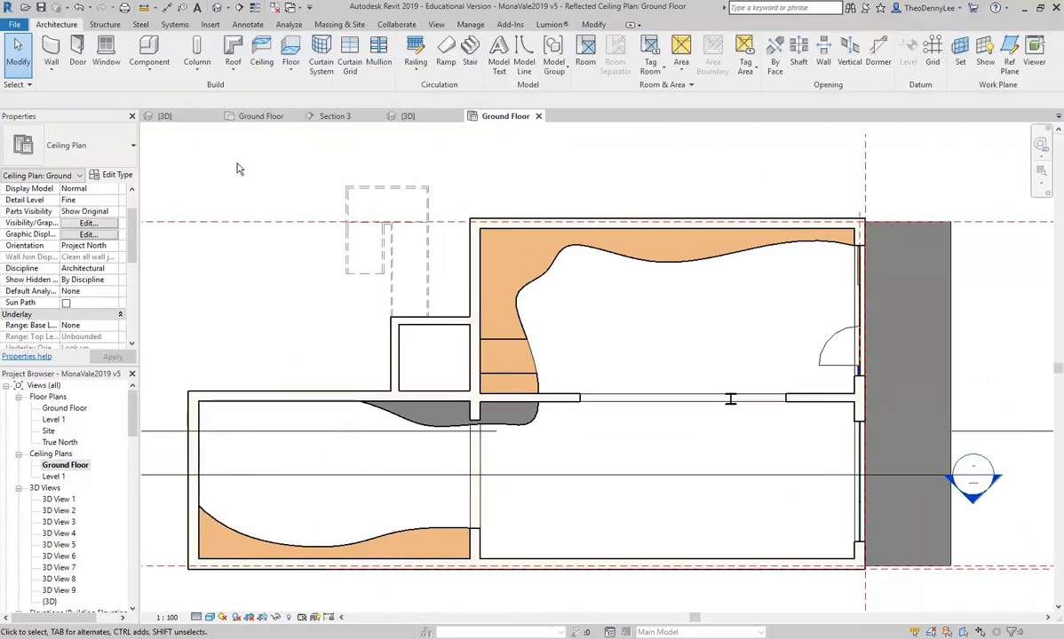
{"action": "scroll", "coordinate": [258, 188], "scroll_direction": "down", "scroll_amount": 1}
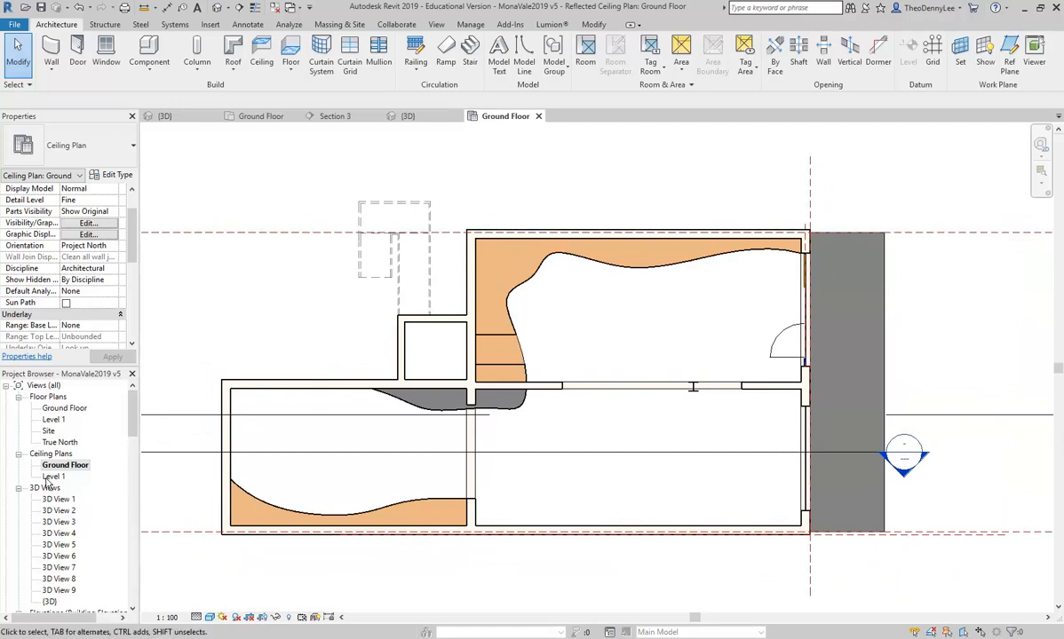
- Apply the Architectural Reflected Ceiling Plan view template to the Ground Floor ceiling plan
{"action": "right_click", "coordinate": [71, 468]}
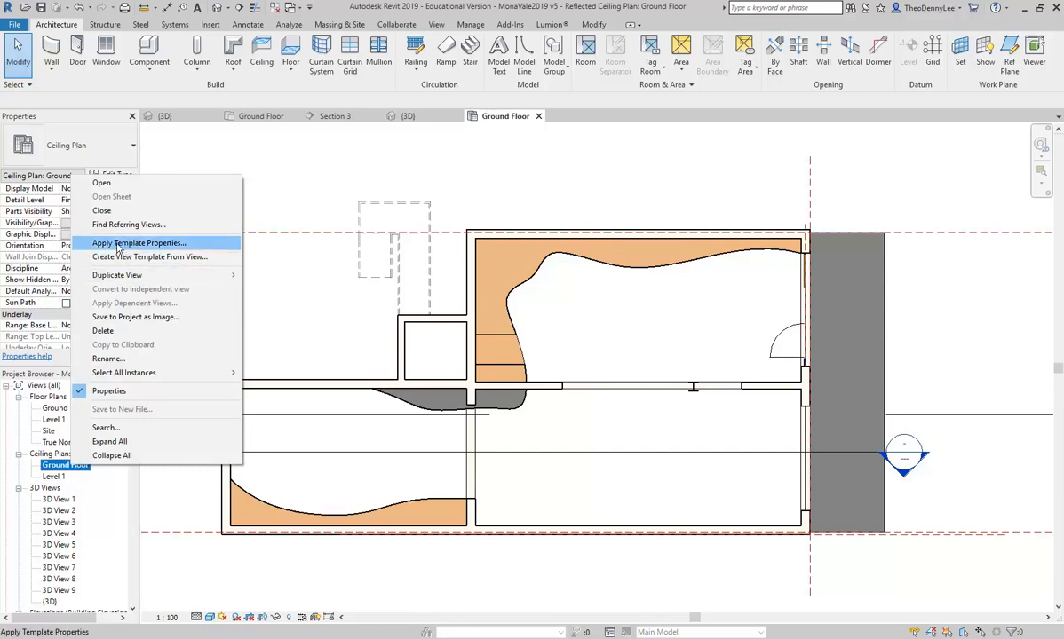
{"action": "left_click", "coordinate": [118, 247]}
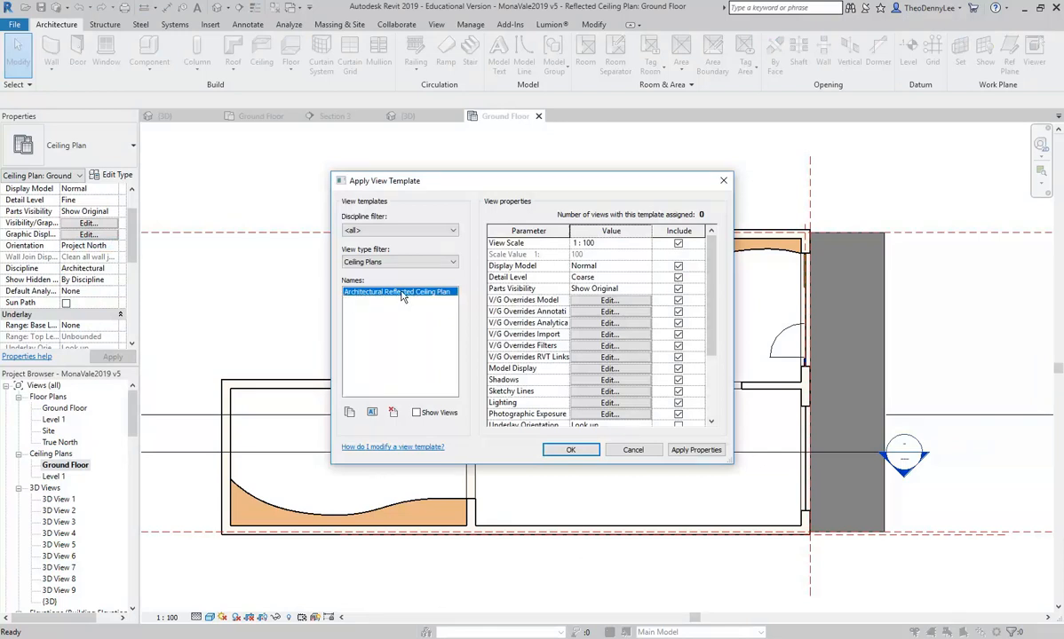
{"action": "left_click", "coordinate": [571, 449]}
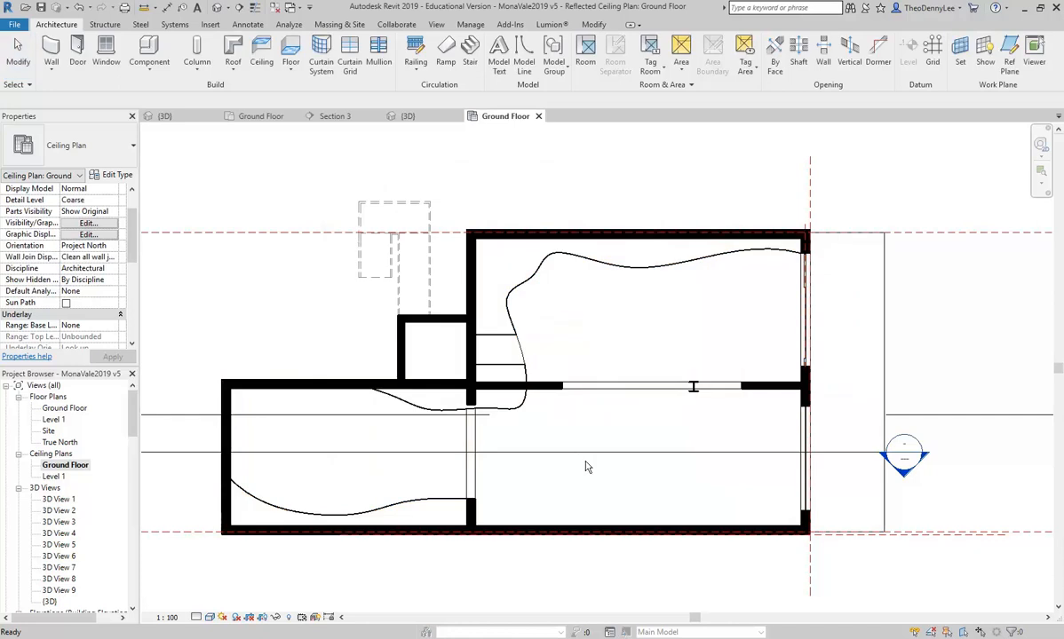
- Examine the type properties of the Plain compound ceiling over the upper large room, leaving them unchanged
{"action": "left_click", "coordinate": [629, 315]}
{"action": "scroll", "coordinate": [639, 313], "scroll_direction": "up", "scroll_amount": 1}
{"action": "scroll", "coordinate": [639, 314], "scroll_direction": "down", "scroll_amount": 1}
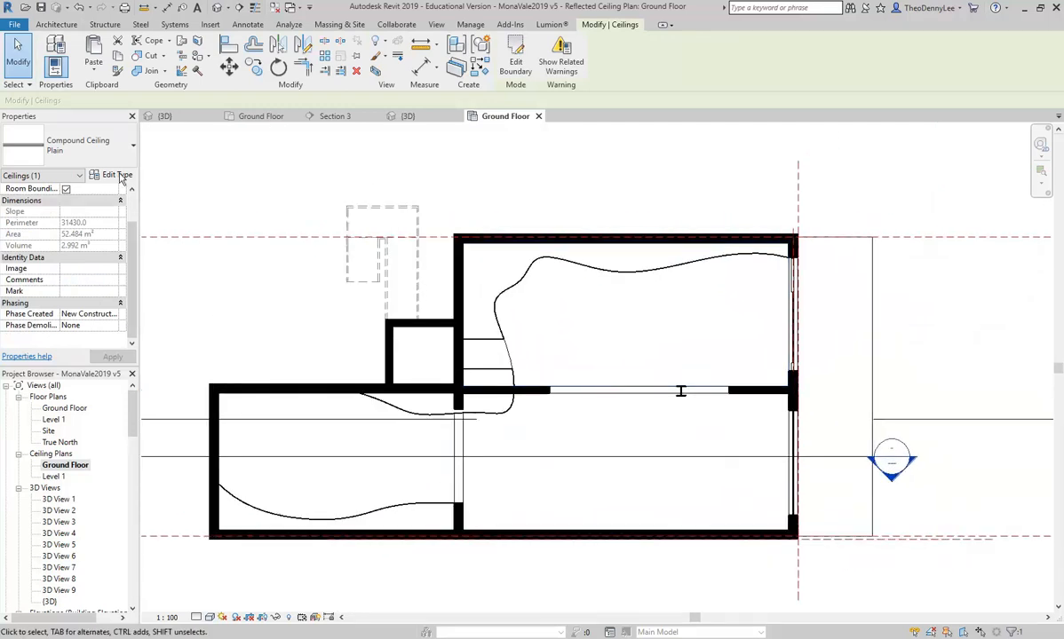
{"action": "left_click", "coordinate": [115, 175]}
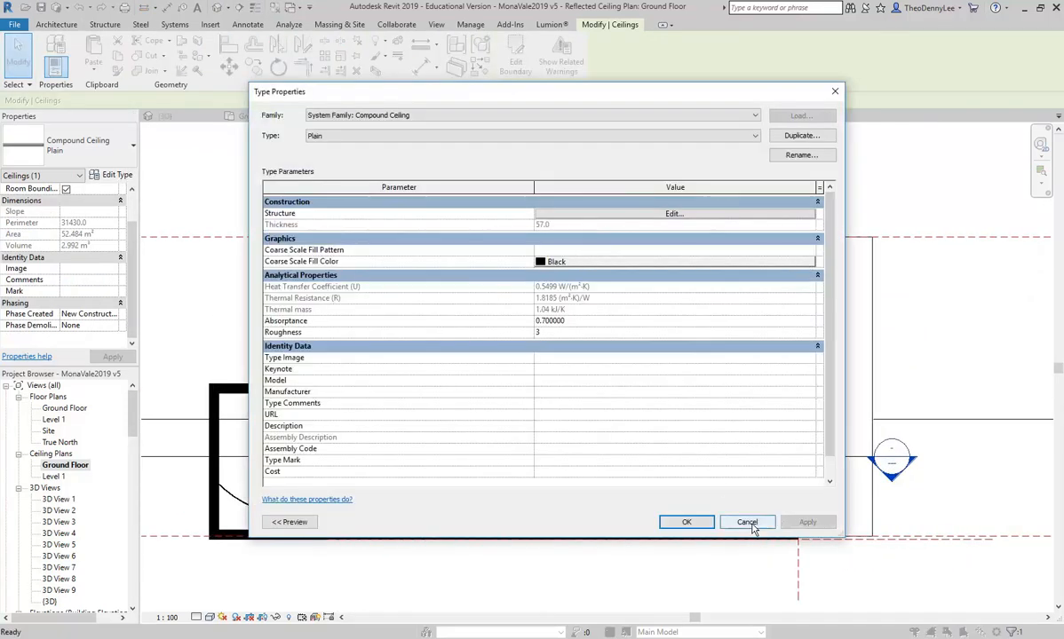
{"action": "left_click", "coordinate": [745, 522]}
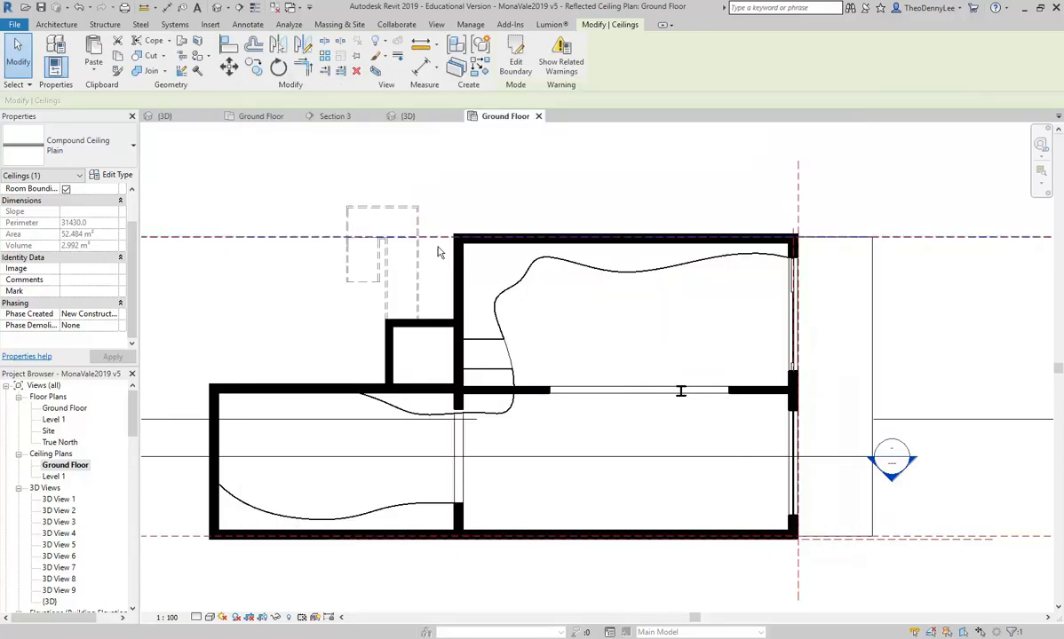
- Select the ceilings over the small room and the upper large room to check them for overlapping duplicates
{"action": "key", "text": "Escape"}
{"action": "left_click", "coordinate": [435, 358]}
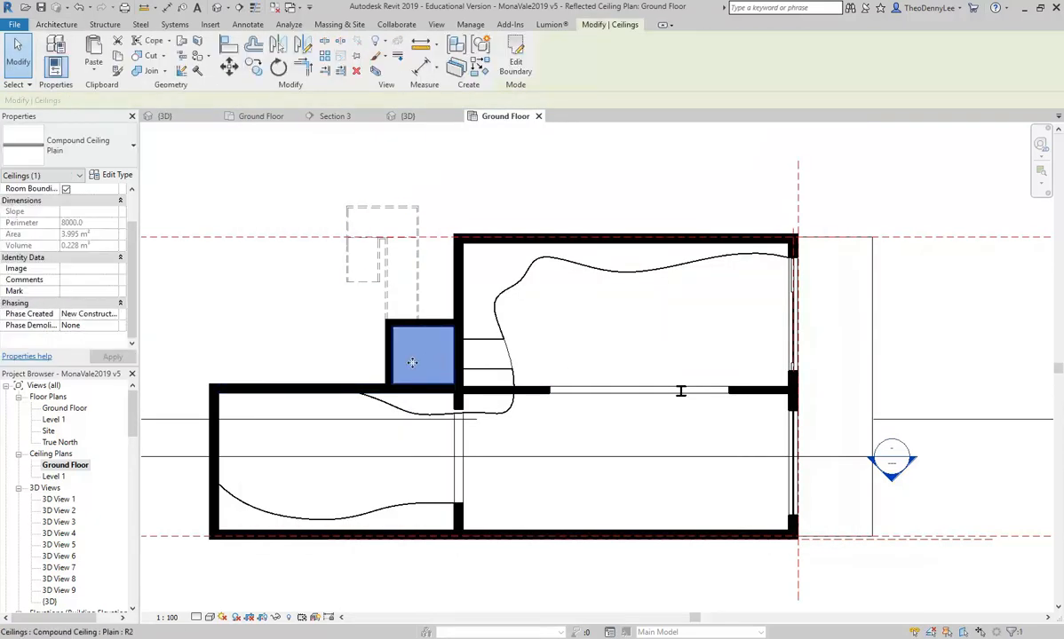
{"action": "key", "text": "Escape"}
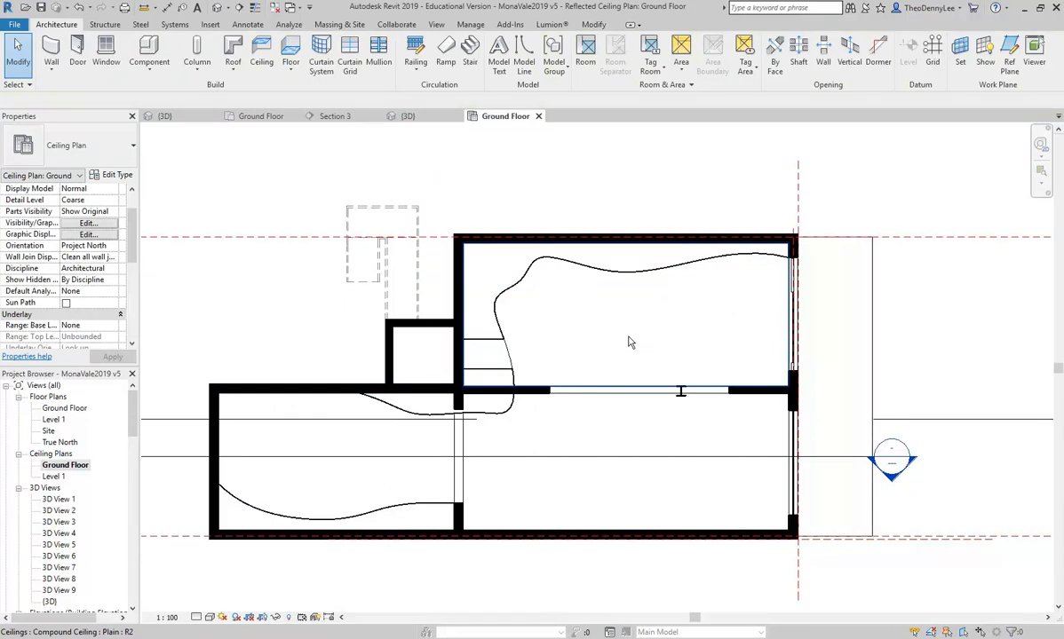
{"action": "left_click", "coordinate": [631, 340]}
{"action": "key", "text": "Escape"}
{"action": "left_click", "coordinate": [617, 331]}
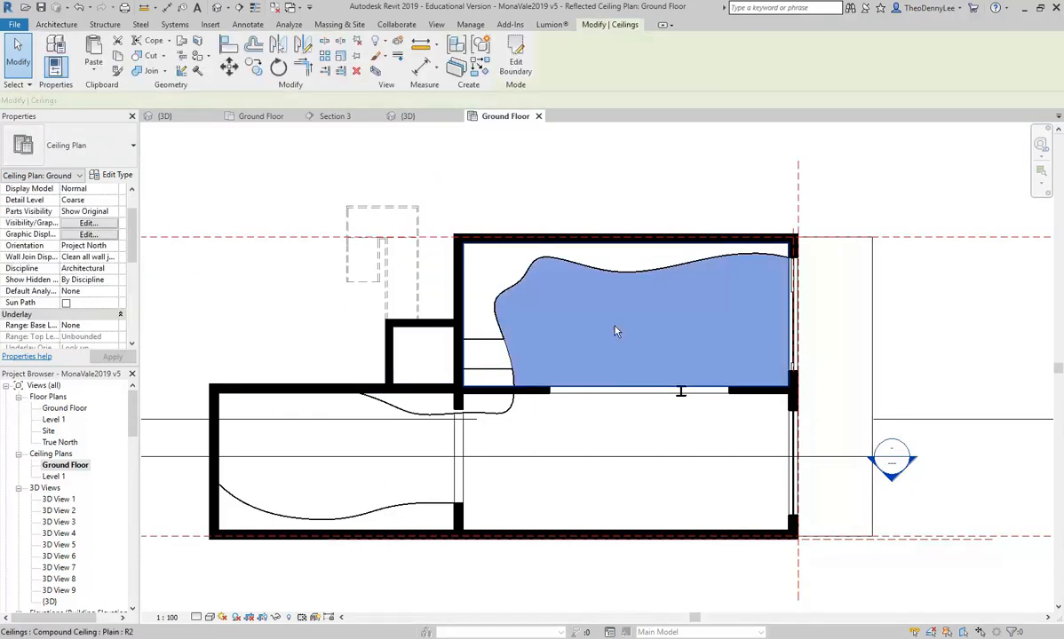
{"action": "key", "text": "Escape"}
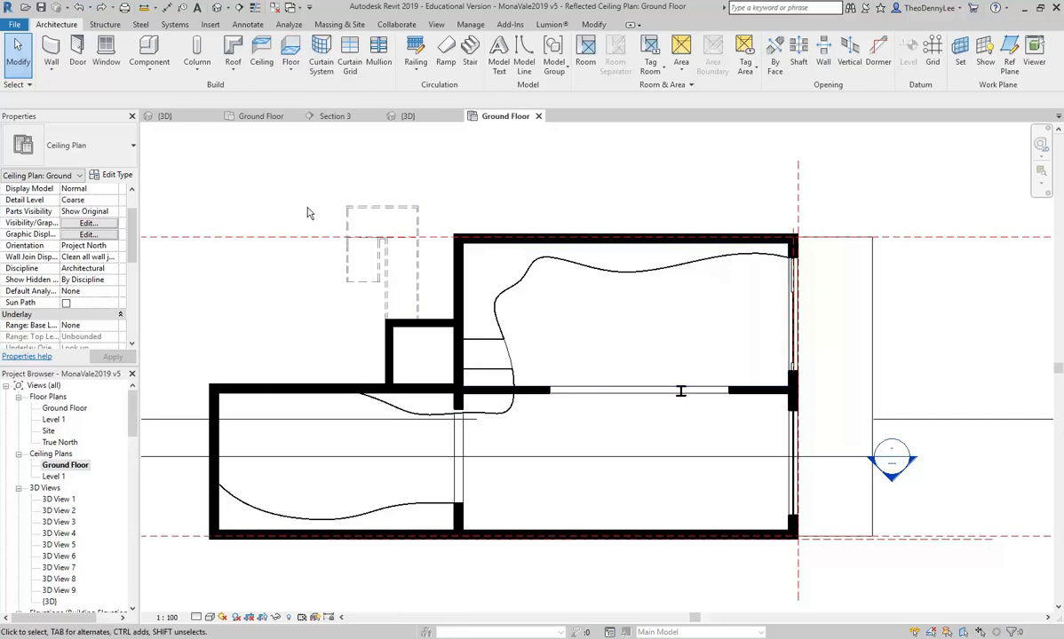
- Delete the duplicate ceiling over the upper large room and select the remaining one to check it
{"action": "middle_click_drag", "start_coordinate": [608, 340], "coordinate": [632, 340]}
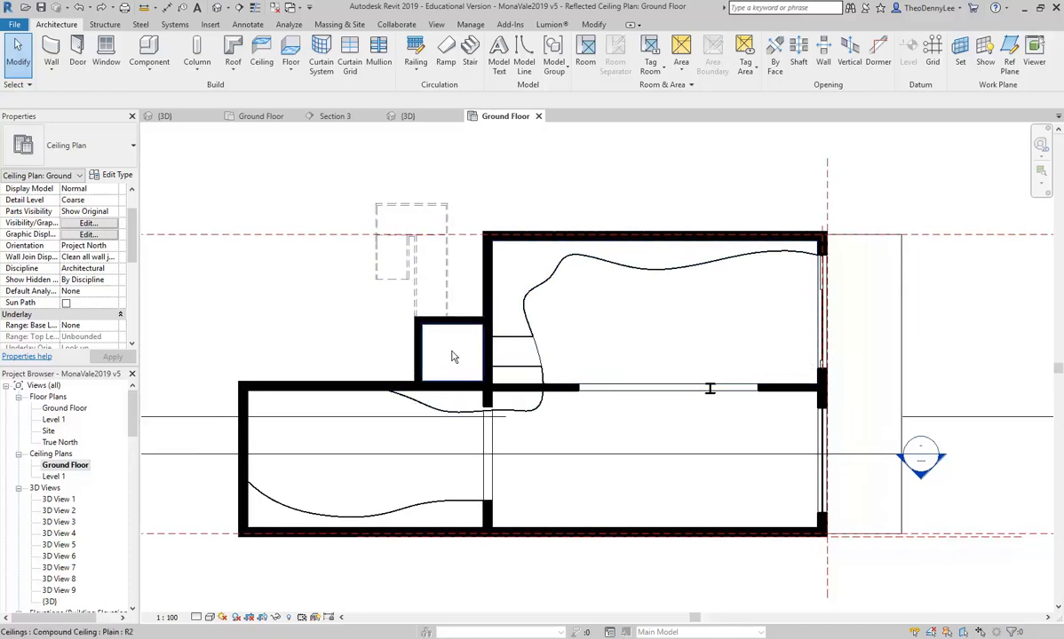
{"action": "scroll", "coordinate": [466, 358], "scroll_direction": "up", "scroll_amount": 2}
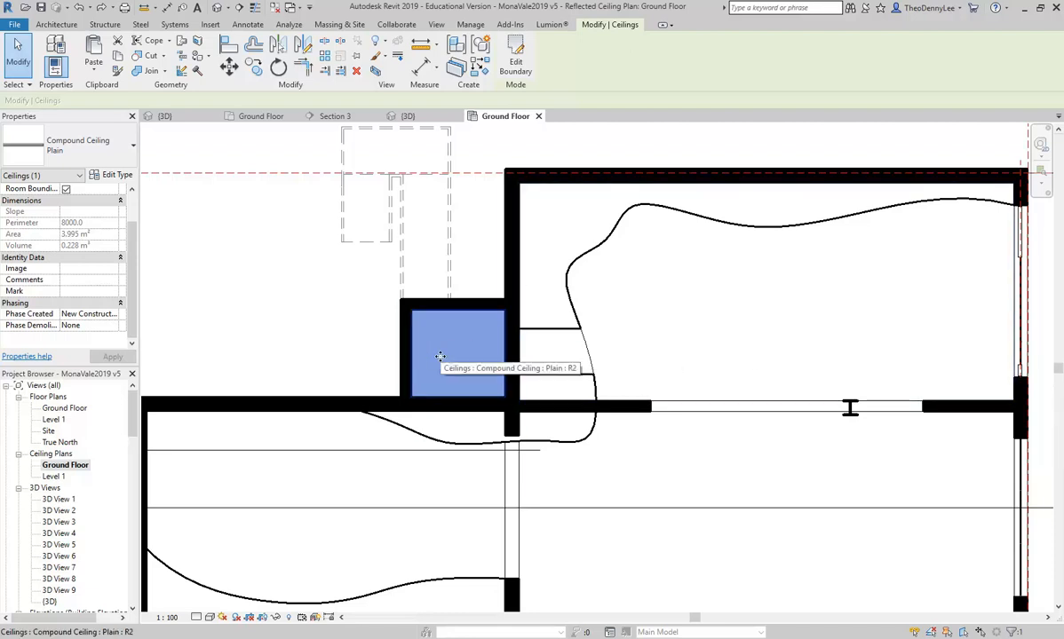
{"action": "left_click", "coordinate": [686, 352]}
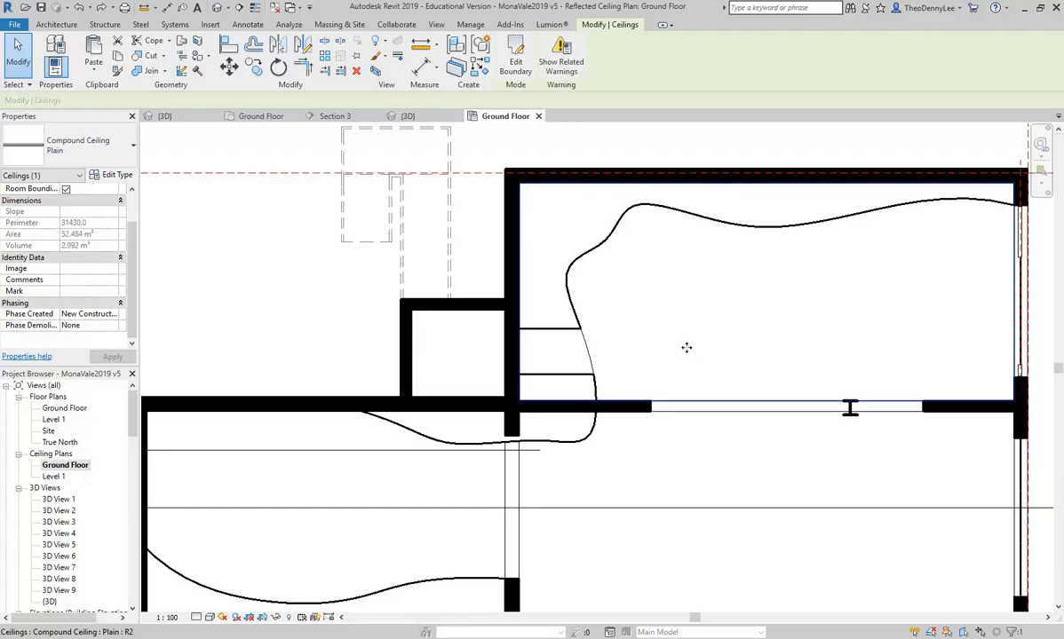
{"action": "scroll", "coordinate": [773, 357], "scroll_direction": "down", "scroll_amount": 1}
{"action": "middle_click_drag", "start_coordinate": [773, 356], "coordinate": [641, 360]}
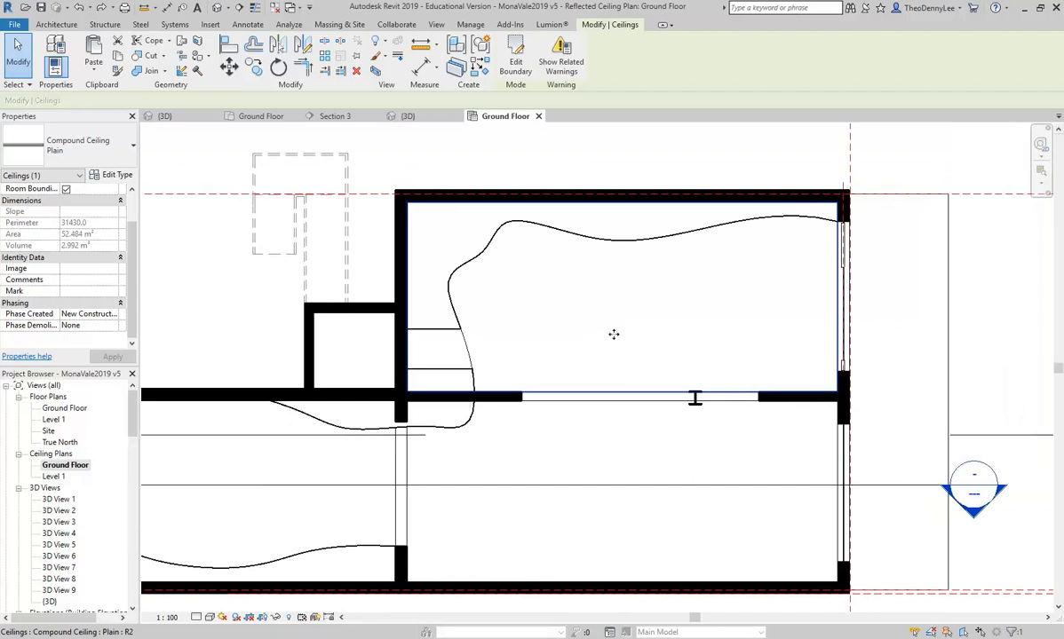
{"action": "key", "text": "Escape"}
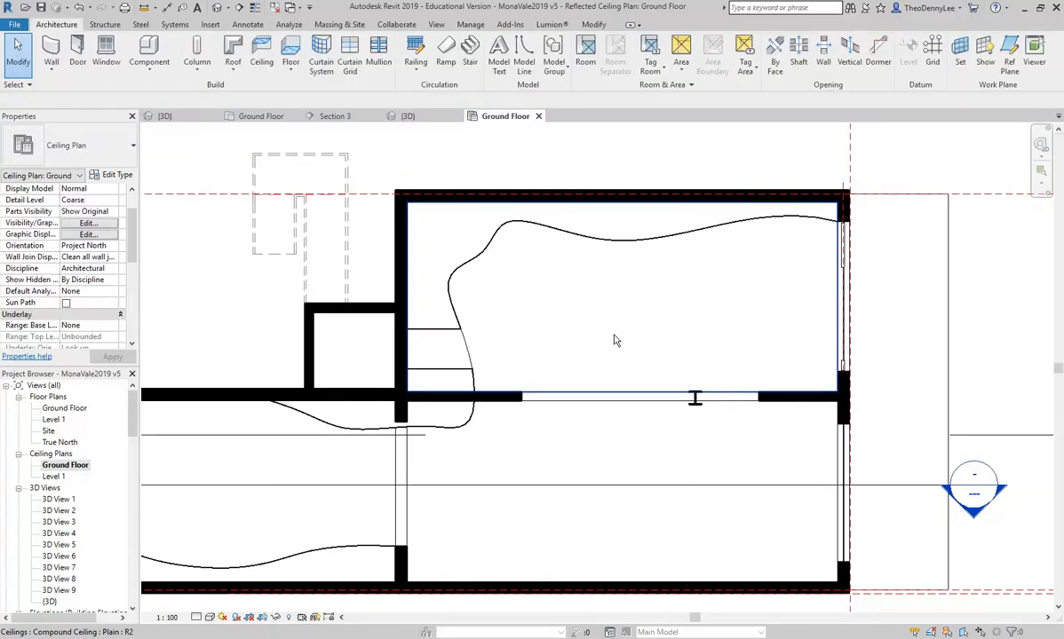
{"action": "left_click", "coordinate": [550, 320]}
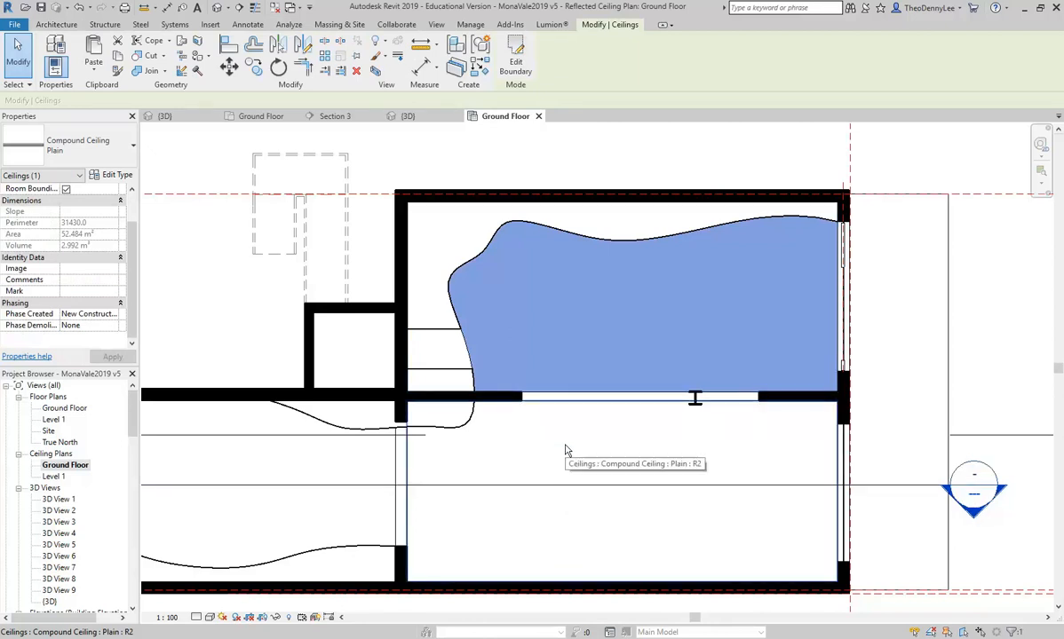
- Delete the duplicate ceiling over the lower large room and select the remaining one to check it
{"action": "middle_click_drag", "start_coordinate": [567, 451], "coordinate": [627, 381]}
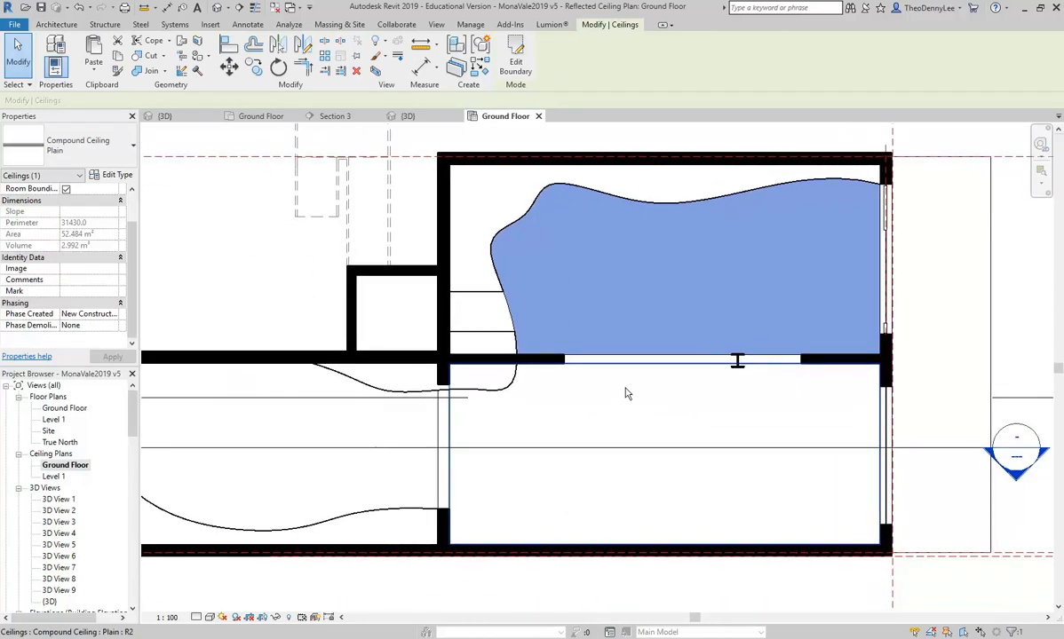
{"action": "left_click", "coordinate": [586, 389]}
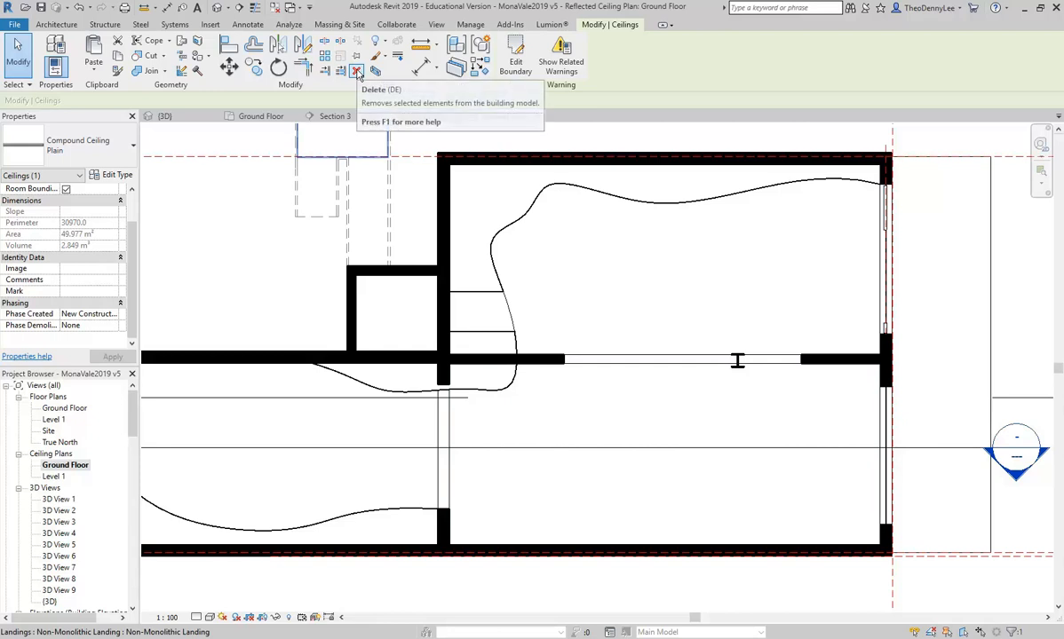
{"action": "left_click", "coordinate": [415, 170]}
{"action": "left_click", "coordinate": [620, 397]}
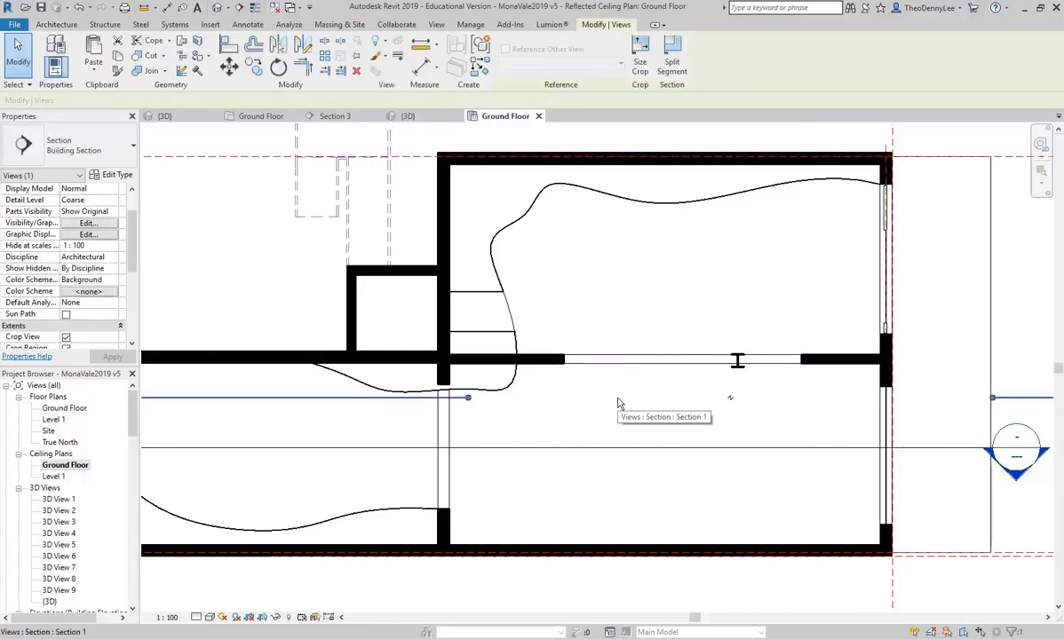
{"action": "left_click", "coordinate": [596, 383]}
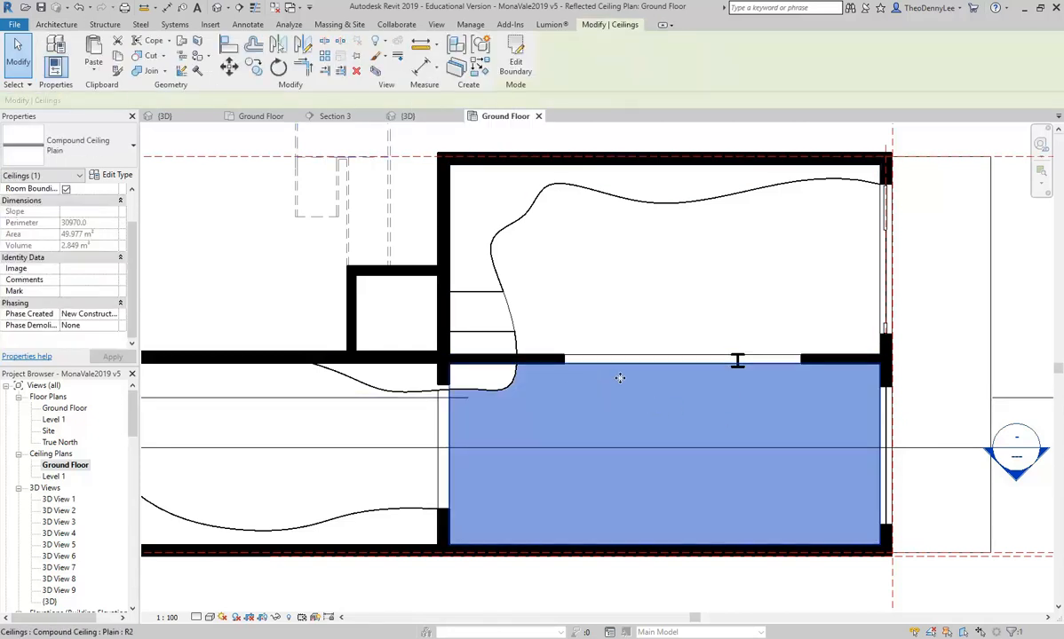
- Delete the duplicate ceiling over the room at the building's lower-left end and select the remaining one
{"action": "middle_click_drag", "start_coordinate": [619, 378], "coordinate": [762, 371]}
{"action": "left_click", "coordinate": [404, 376]}
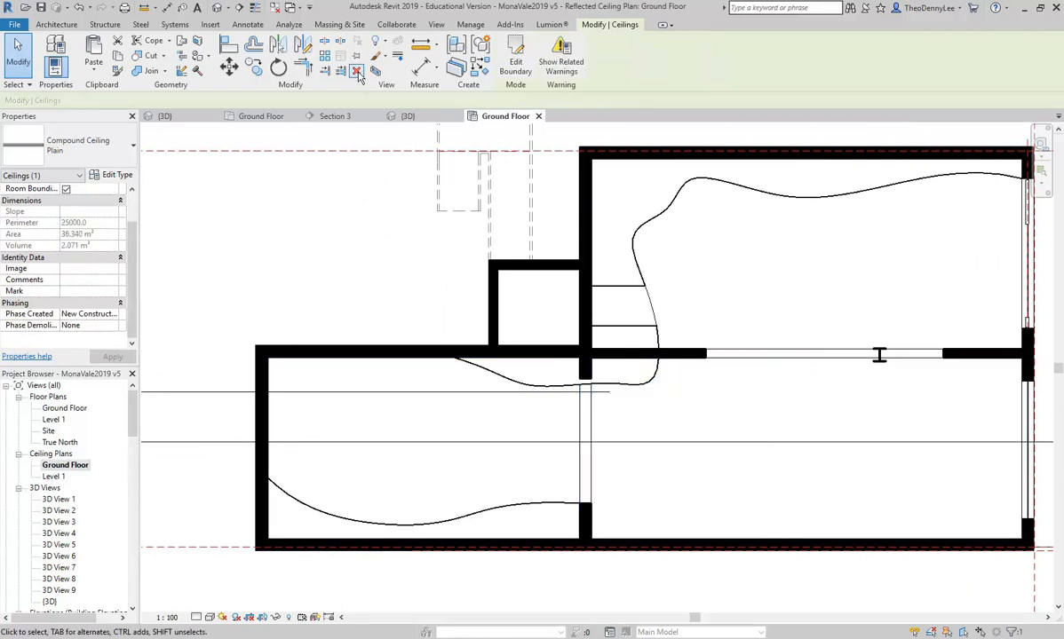
{"action": "left_click", "coordinate": [411, 320]}
{"action": "left_click", "coordinate": [484, 480]}
{"action": "left_click", "coordinate": [356, 71]}
{"action": "left_click", "coordinate": [537, 483]}
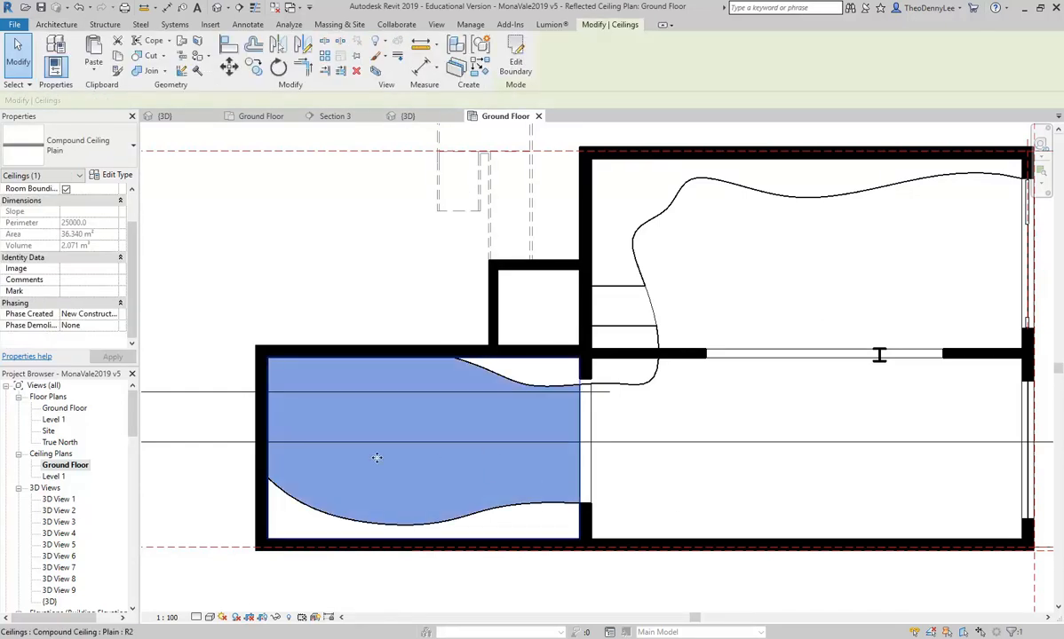
- Check the remaining ceiling over the lower-left room against the whole ceiling plan, clearing the selection when done
{"action": "scroll", "coordinate": [408, 460], "scroll_direction": "down", "scroll_amount": 4}
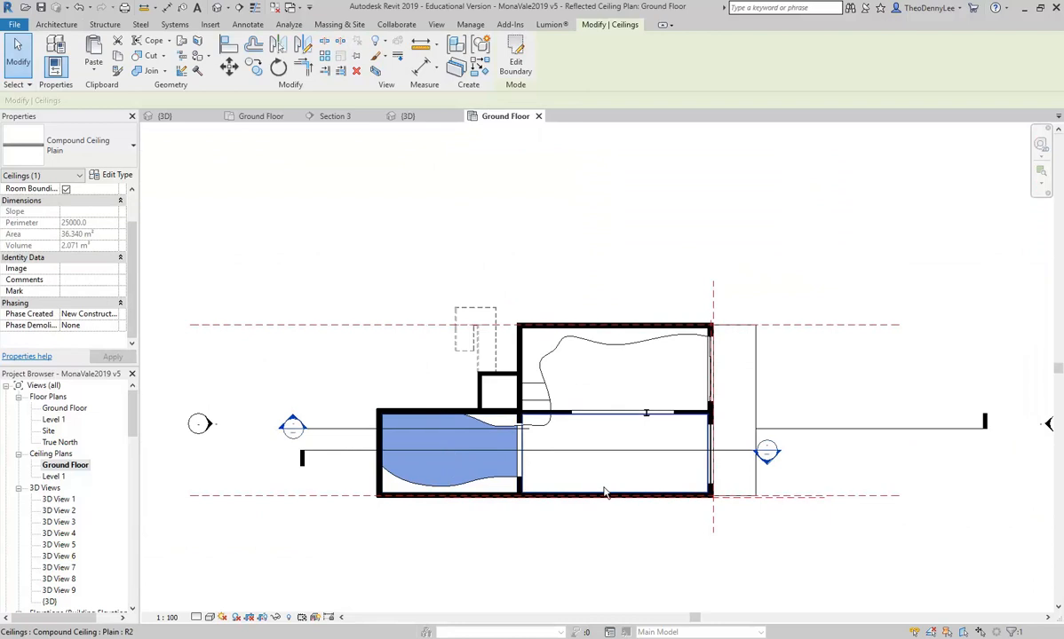
{"action": "left_click", "coordinate": [368, 346]}
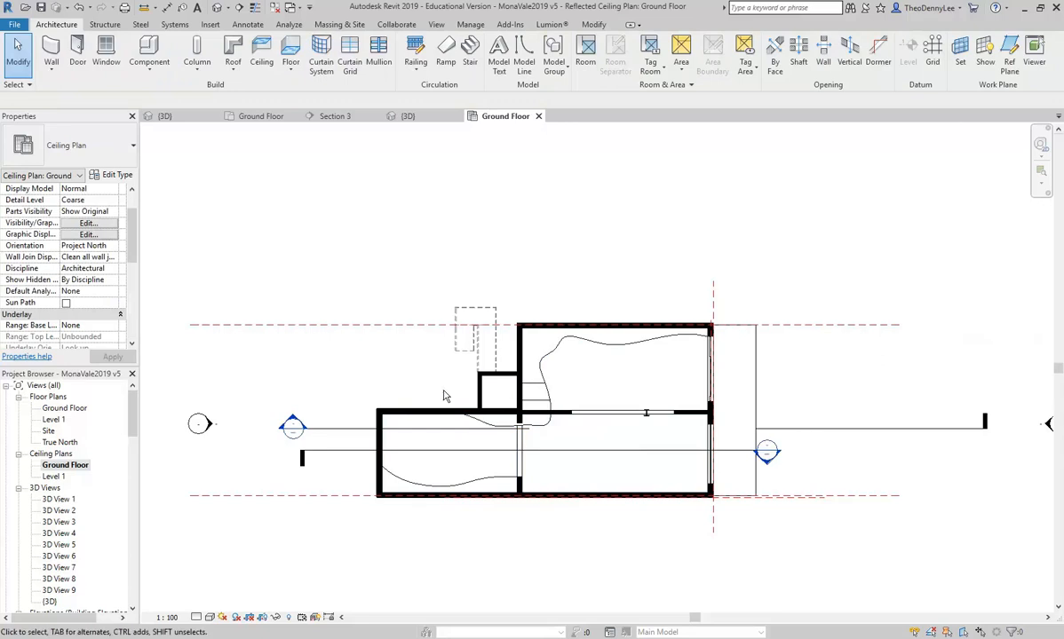
{"action": "scroll", "coordinate": [504, 380], "scroll_direction": "up", "scroll_amount": 5}
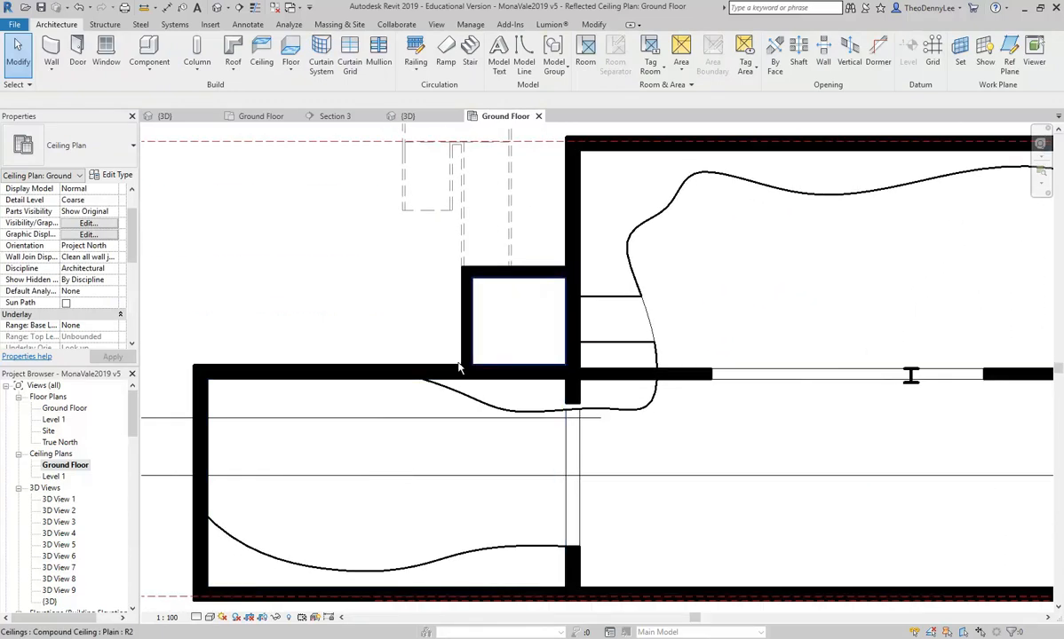
{"action": "middle_click_drag", "start_coordinate": [404, 475], "coordinate": [434, 428]}
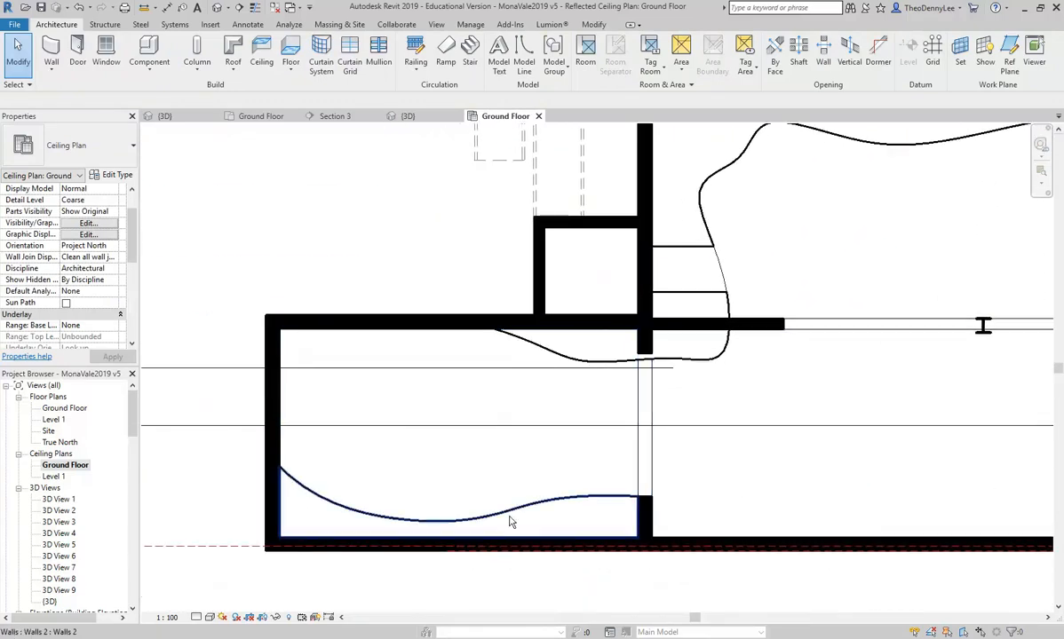
{"action": "left_click", "coordinate": [454, 427]}
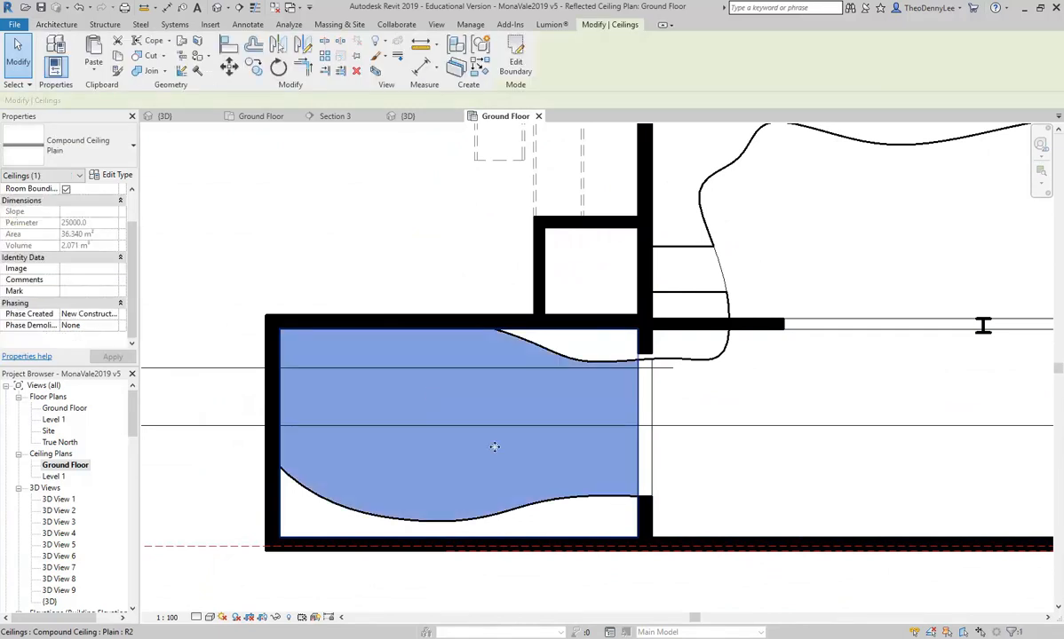
{"action": "key", "text": "Escape"}
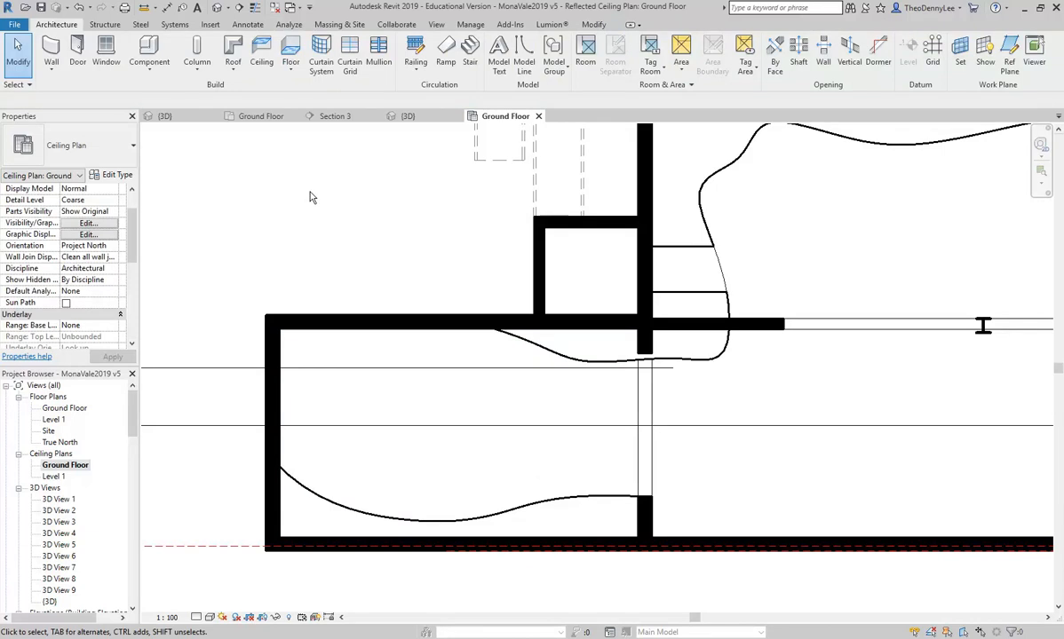
- Review the ceiling plan's view range settings and close them without changing any value
{"action": "scroll", "coordinate": [135, 251], "scroll_direction": "down", "scroll_amount": 5}
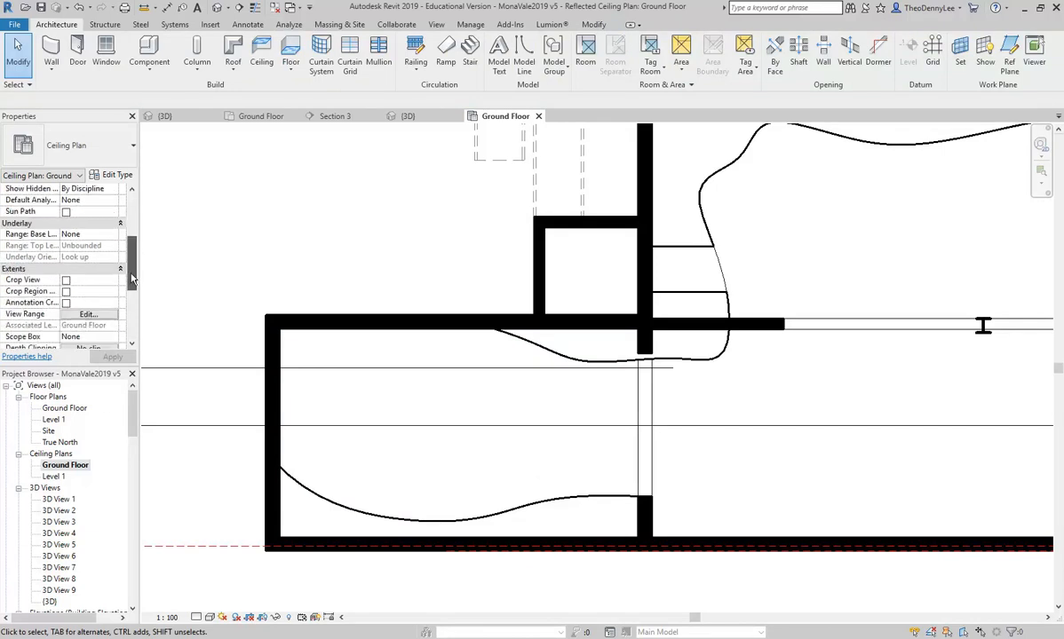
{"action": "left_click", "coordinate": [86, 292]}
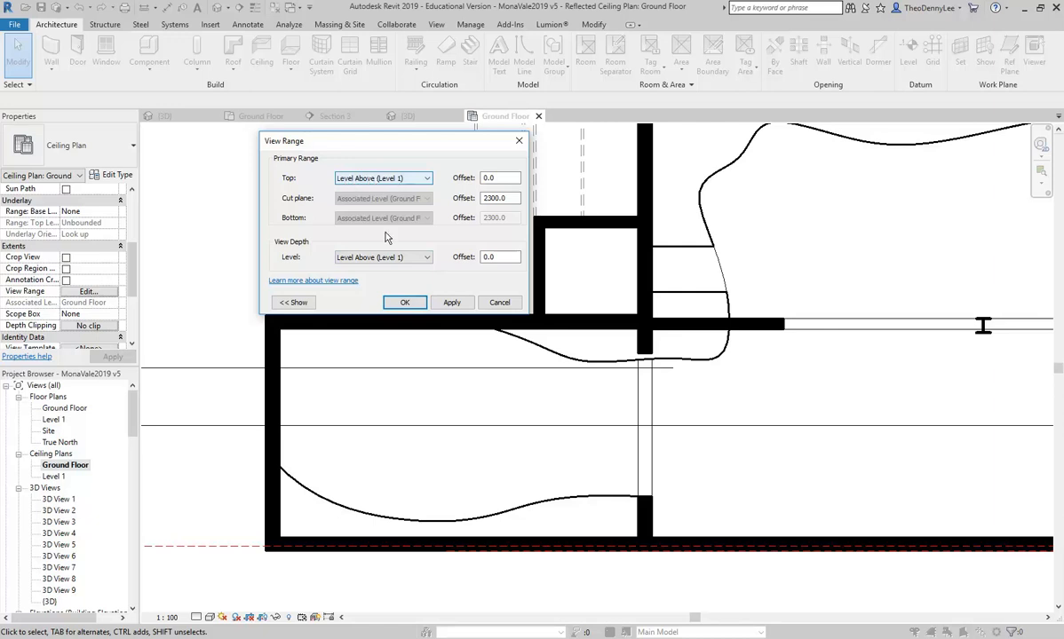
{"action": "left_click", "coordinate": [410, 305]}
- Start a sketched Plain ceiling and draw its rectangular boundary, 7900 by 4600, along the inner wall faces of the lower-left room
{"action": "middle_click_drag", "start_coordinate": [346, 253], "coordinate": [425, 268]}
{"action": "scroll", "coordinate": [398, 254], "scroll_direction": "down", "scroll_amount": 2}
{"action": "scroll", "coordinate": [415, 265], "scroll_direction": "up", "scroll_amount": 1}
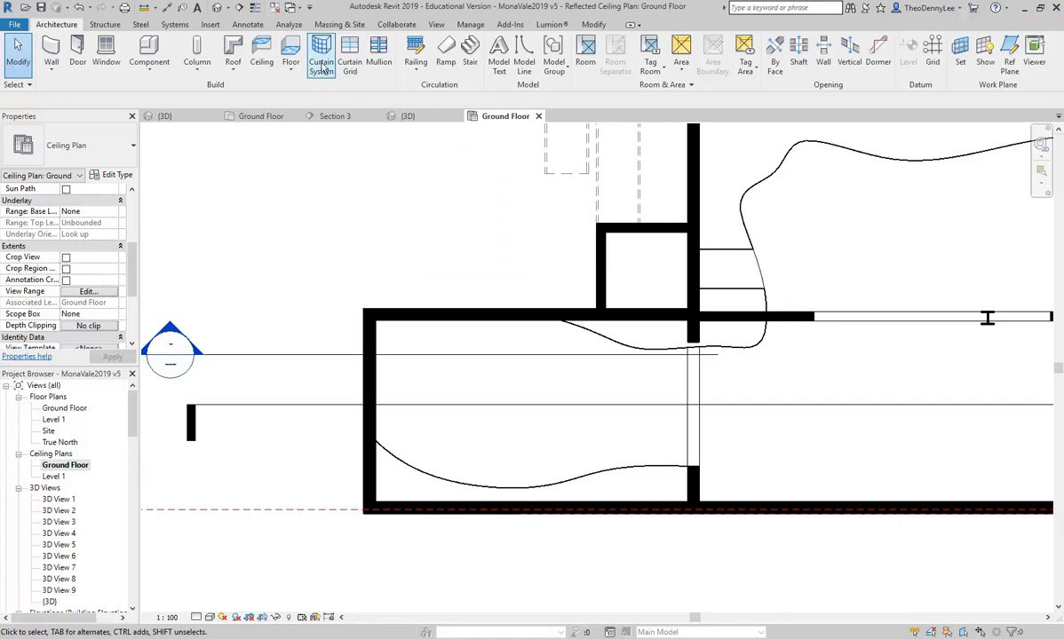
{"action": "left_click", "coordinate": [261, 59]}
{"action": "middle_click_drag", "start_coordinate": [324, 210], "coordinate": [309, 221]}
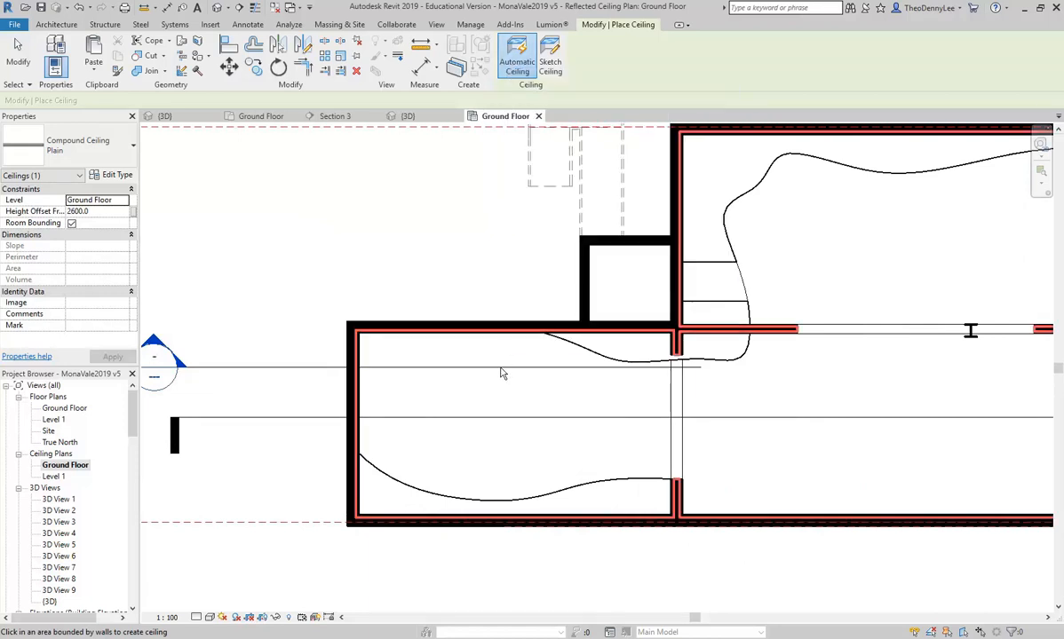
{"action": "scroll", "coordinate": [503, 374], "scroll_direction": "down", "scroll_amount": 2}
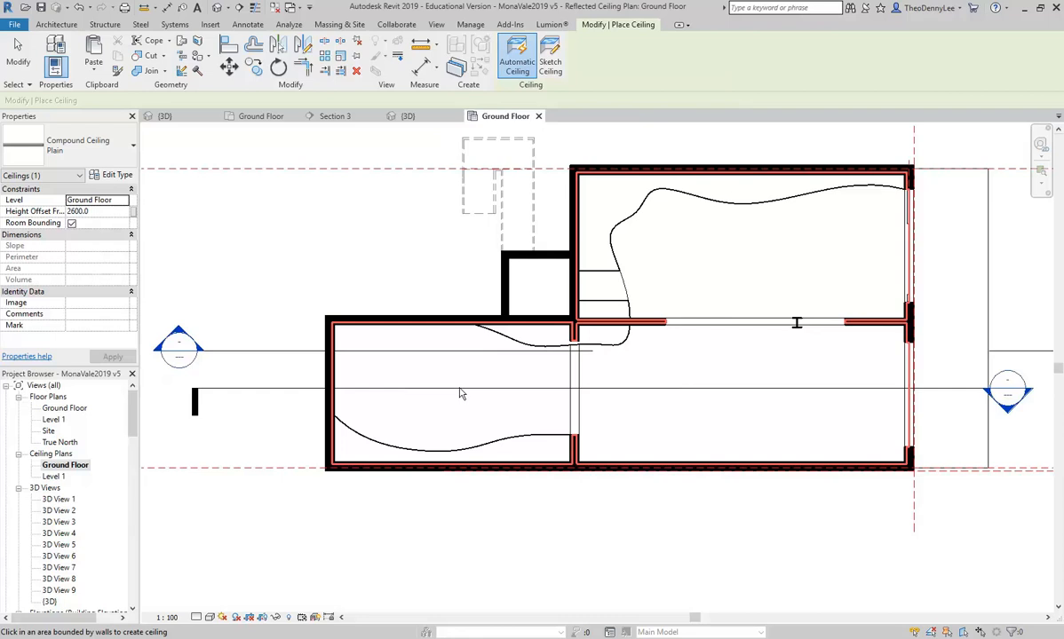
{"action": "left_click", "coordinate": [551, 56]}
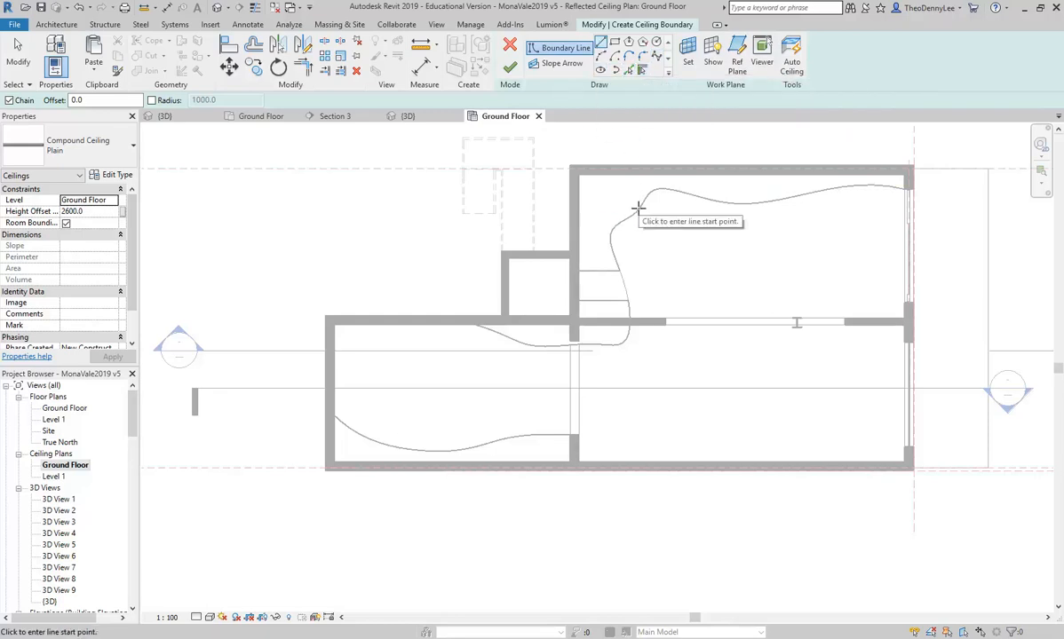
{"action": "scroll", "coordinate": [435, 361], "scroll_direction": "up", "scroll_amount": 2}
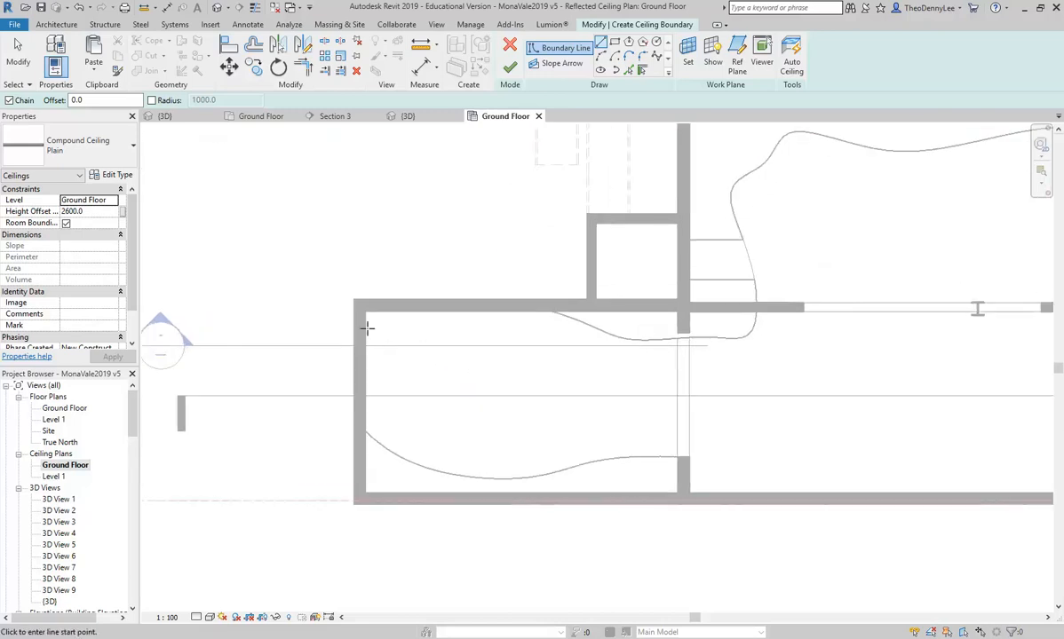
{"action": "left_click", "coordinate": [615, 43]}
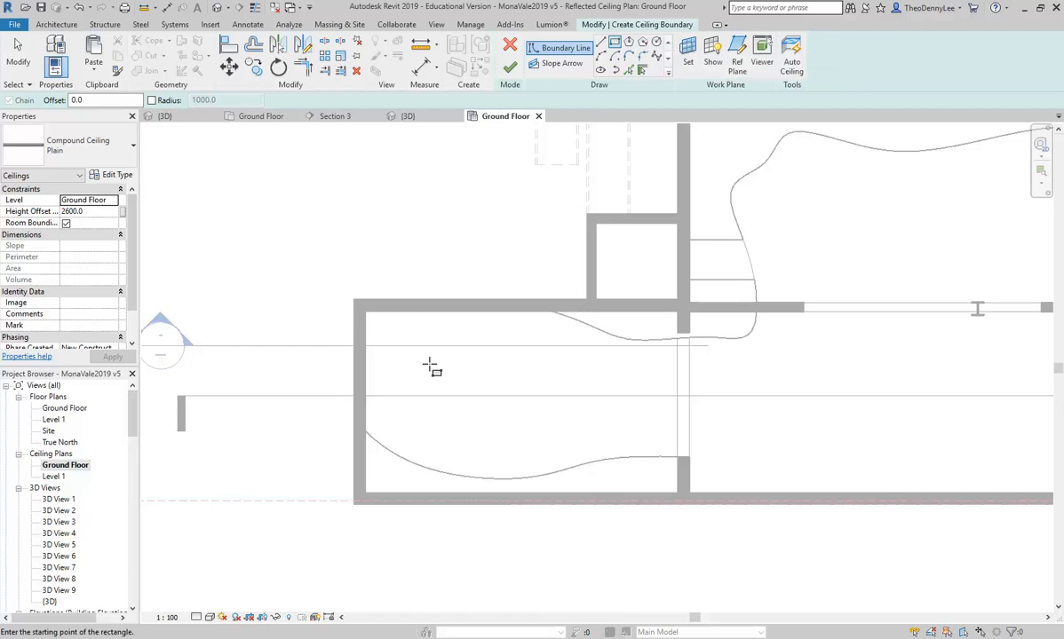
{"action": "left_click", "coordinate": [364, 310]}
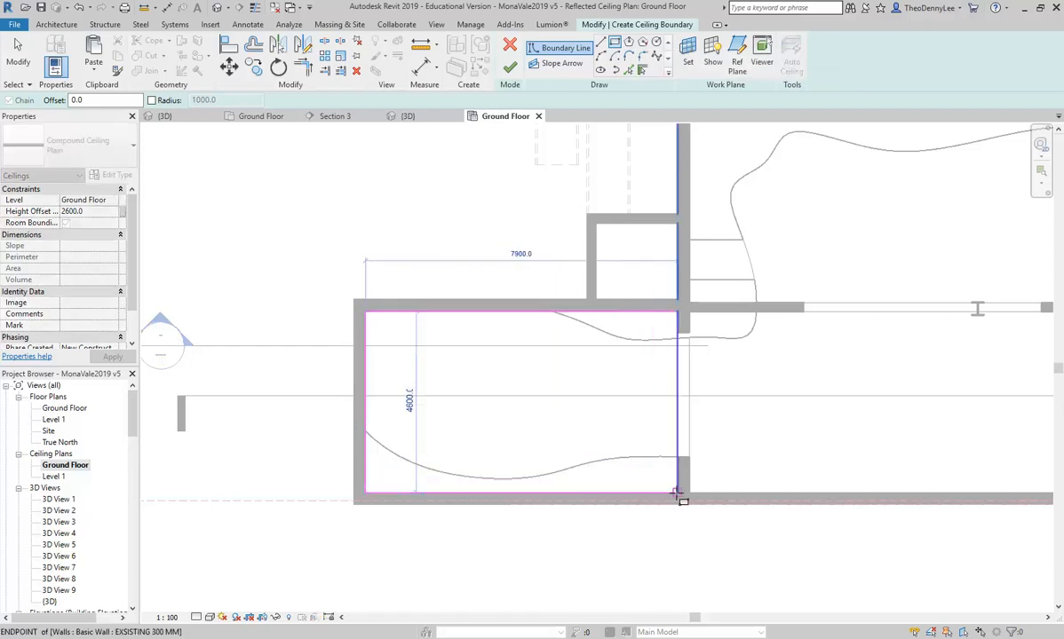
{"action": "left_click", "coordinate": [676, 494]}
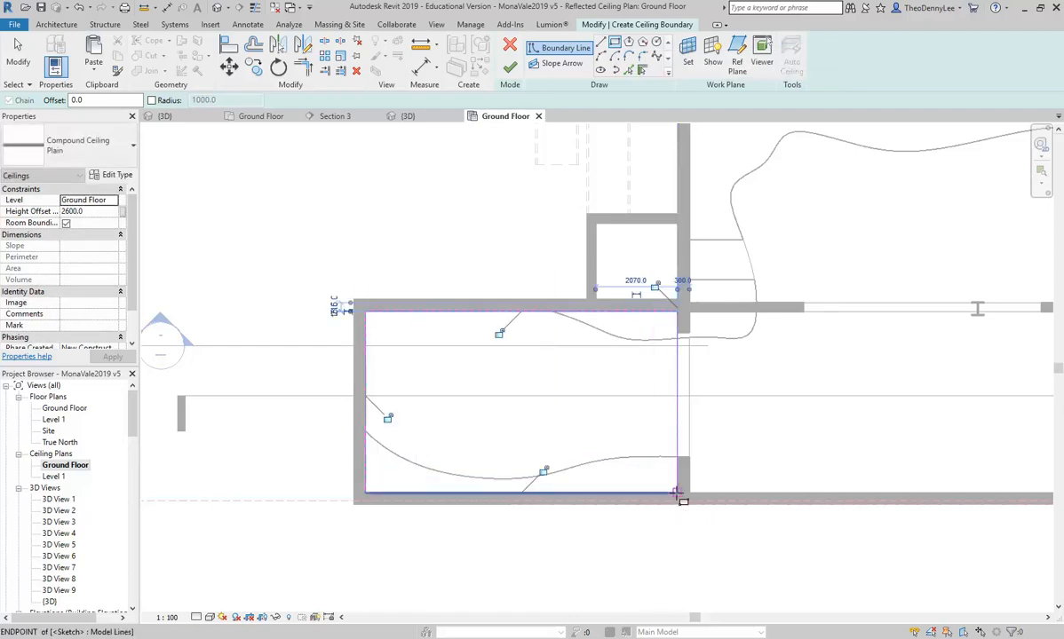
- Finish the sketched ceiling over the lower-left room and clear the selection
{"action": "right_click", "coordinate": [380, 187]}
{"action": "left_click", "coordinate": [421, 198]}
{"action": "right_click", "coordinate": [422, 197]}
{"action": "left_click", "coordinate": [429, 205]}
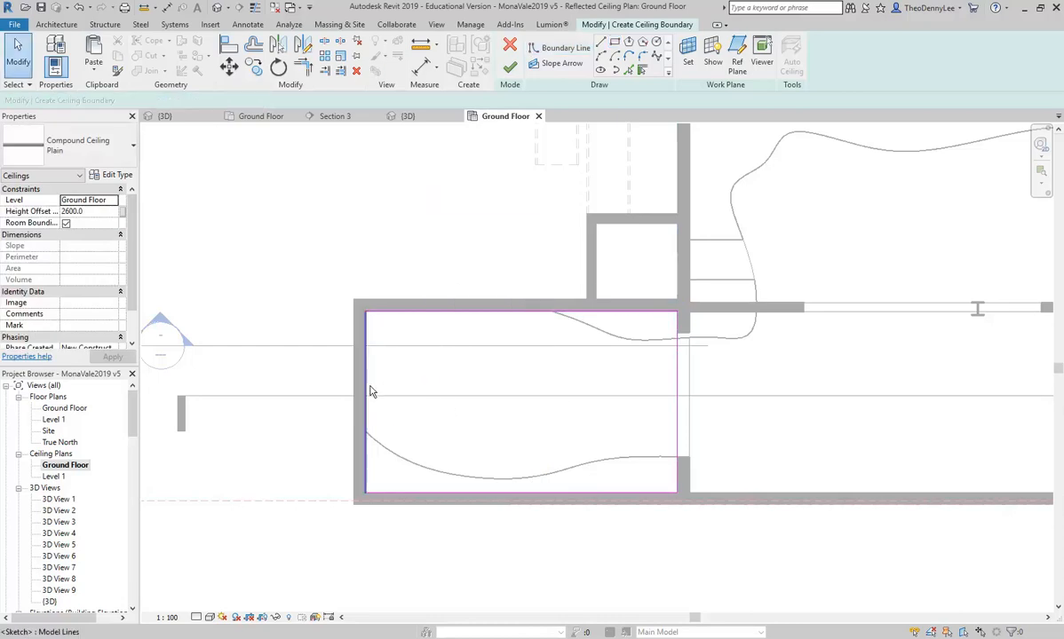
{"action": "left_click", "coordinate": [510, 70]}
{"action": "scroll", "coordinate": [480, 235], "scroll_direction": "down", "scroll_amount": 1}
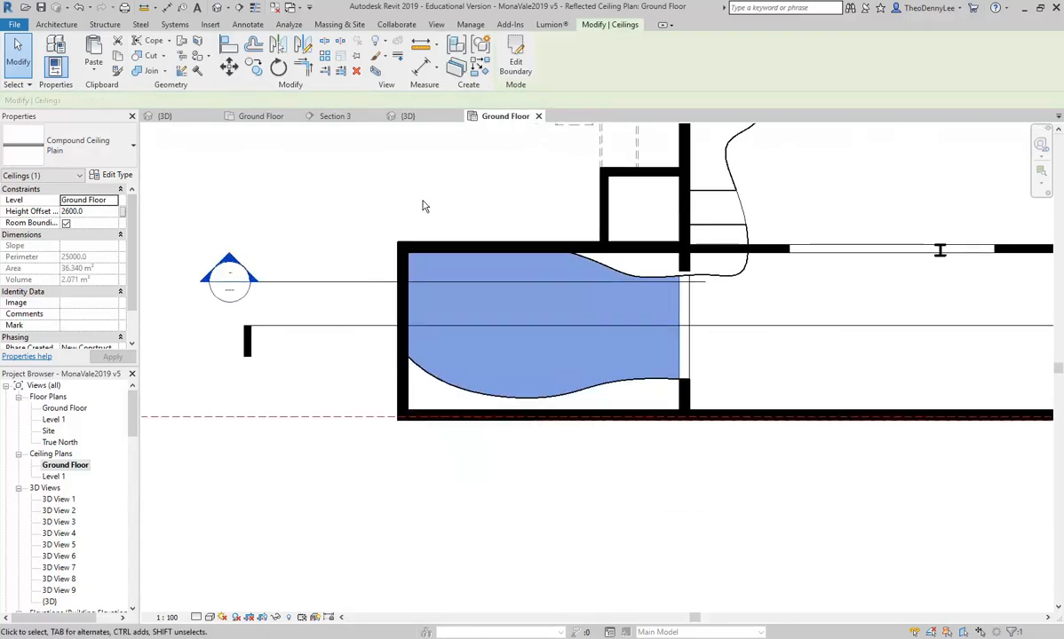
{"action": "left_click", "coordinate": [321, 207]}
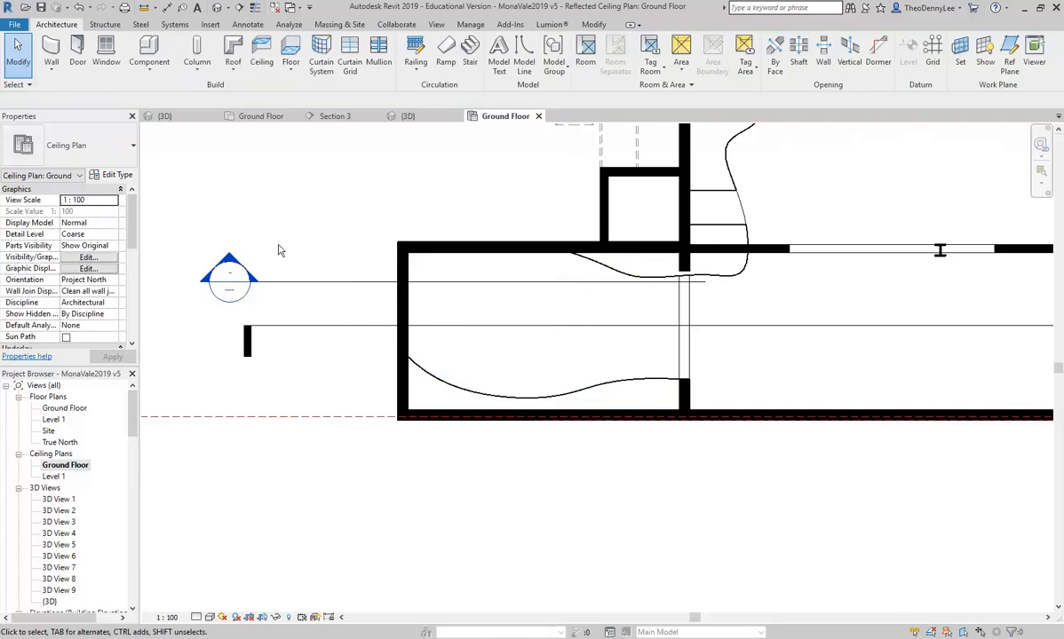
- Delete the two horizontal section lines, Section 1 and Section 2, that cross the lower rooms
{"action": "scroll", "coordinate": [330, 292], "scroll_direction": "down", "scroll_amount": 2}
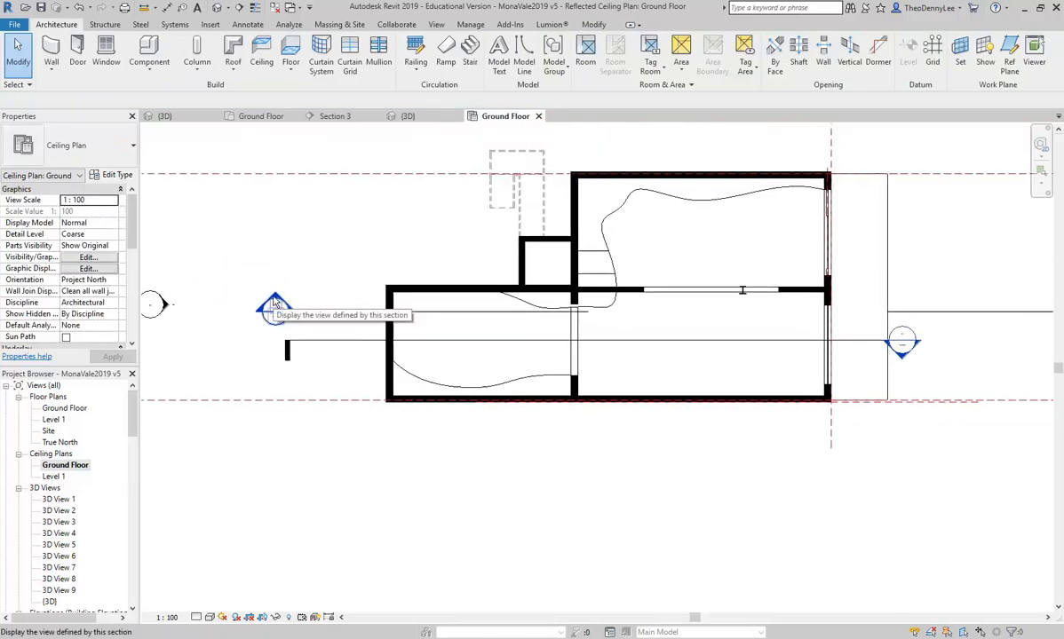
{"action": "left_click", "coordinate": [345, 312]}
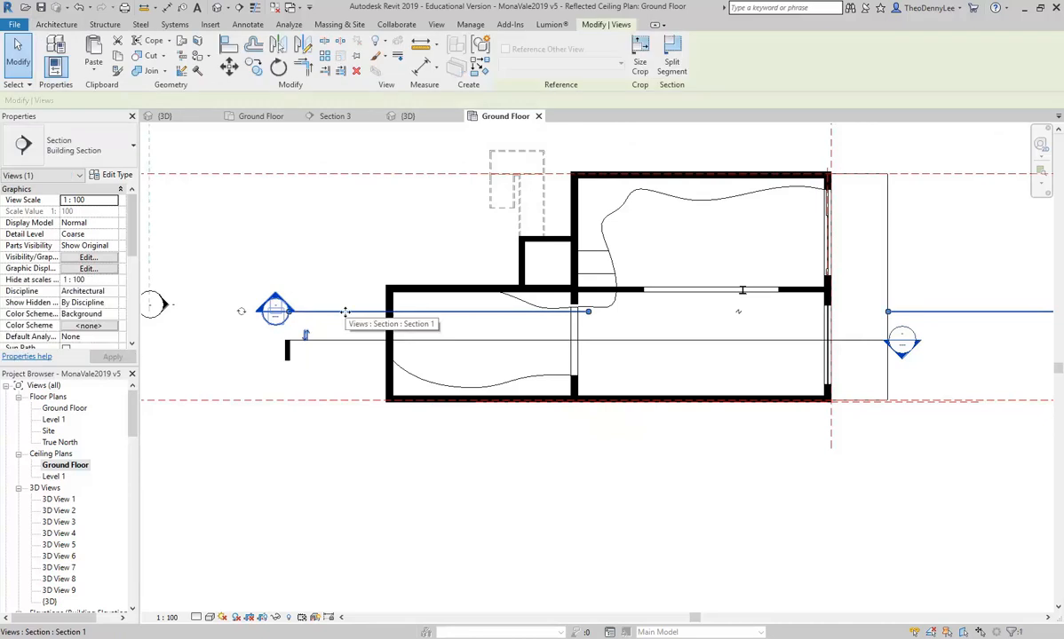
{"action": "key", "text": "Delete"}
{"action": "left_click", "coordinate": [578, 368]}
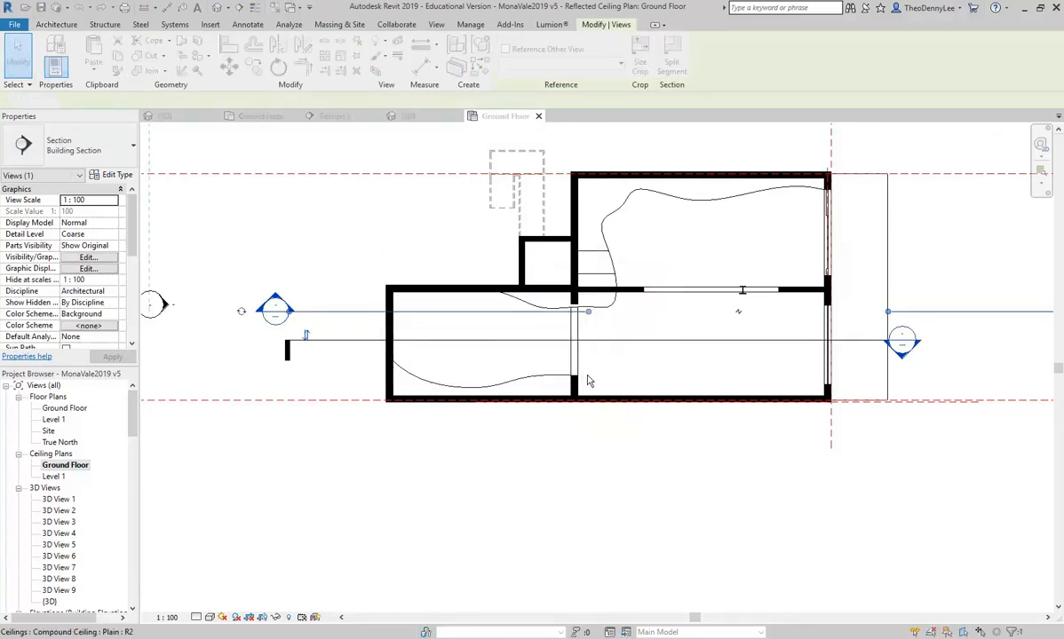
{"action": "left_click", "coordinate": [355, 343]}
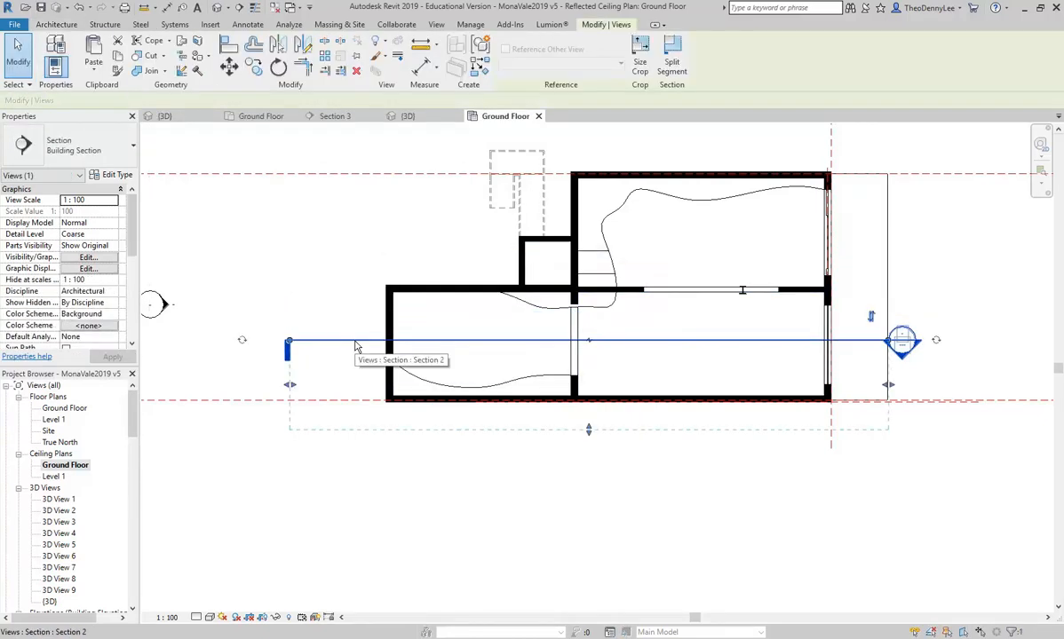
{"action": "key", "text": "Delete"}
{"action": "left_click", "coordinate": [578, 367]}
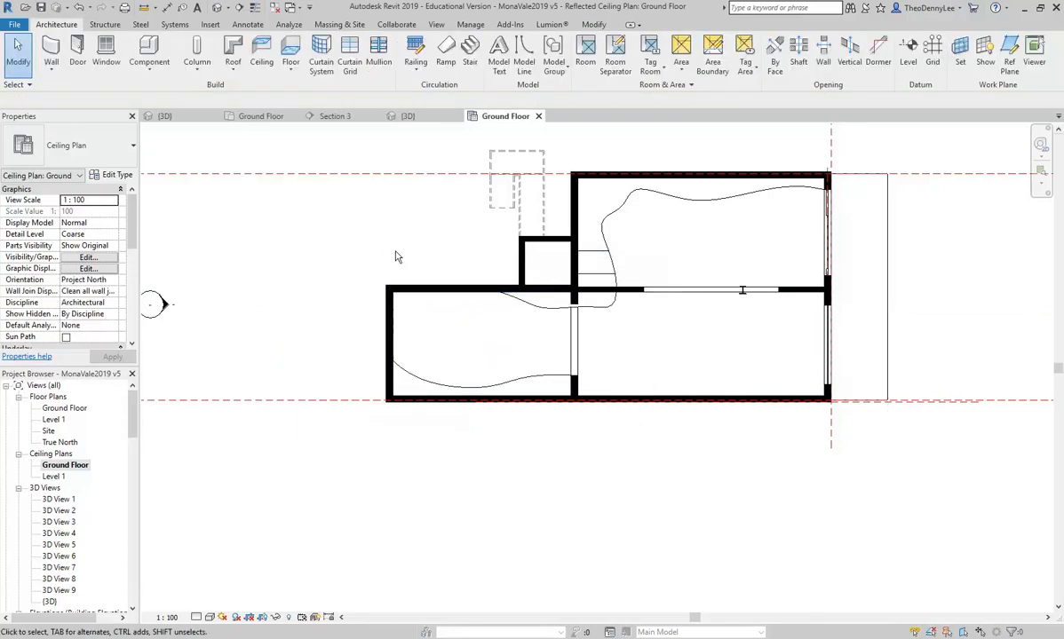
- Draw a new horizontal building section through both lower rooms, extending past the outer walls at each end, dismissing the save reminder
{"action": "scroll", "coordinate": [354, 353], "scroll_direction": "down", "scroll_amount": 3}
{"action": "scroll", "coordinate": [382, 355], "scroll_direction": "down", "scroll_amount": 3}
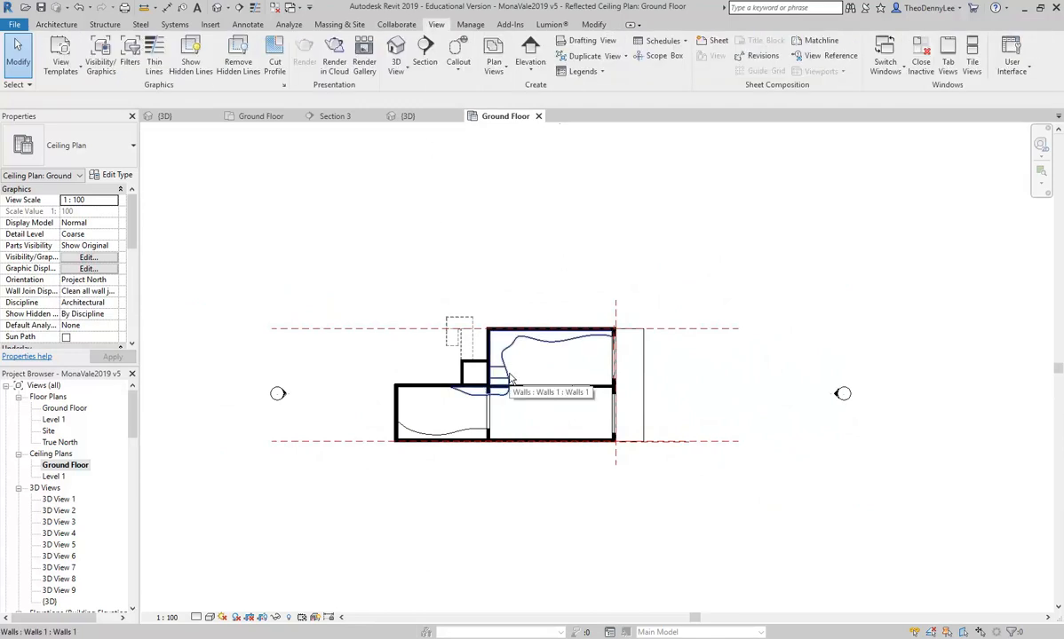
{"action": "scroll", "coordinate": [414, 382], "scroll_direction": "up", "scroll_amount": 2}
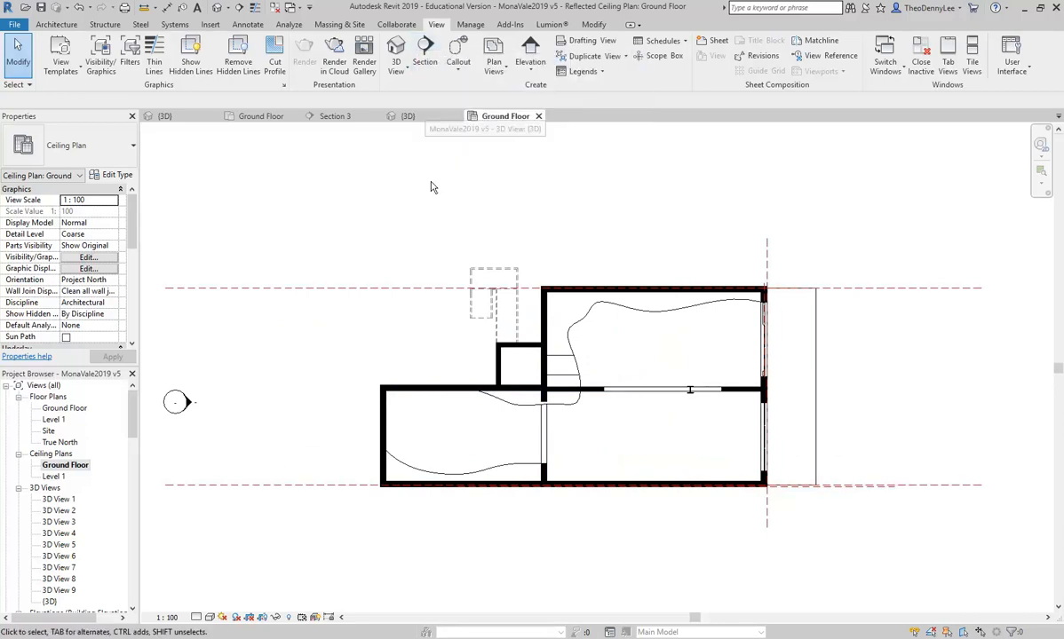
{"action": "left_click", "coordinate": [425, 58]}
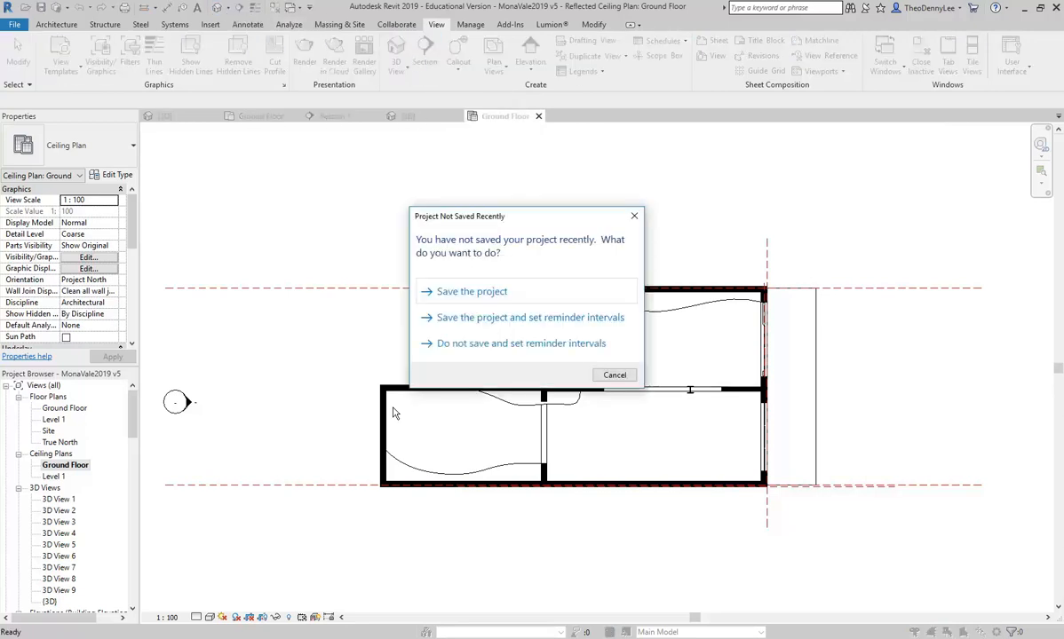
{"action": "left_click", "coordinate": [614, 375]}
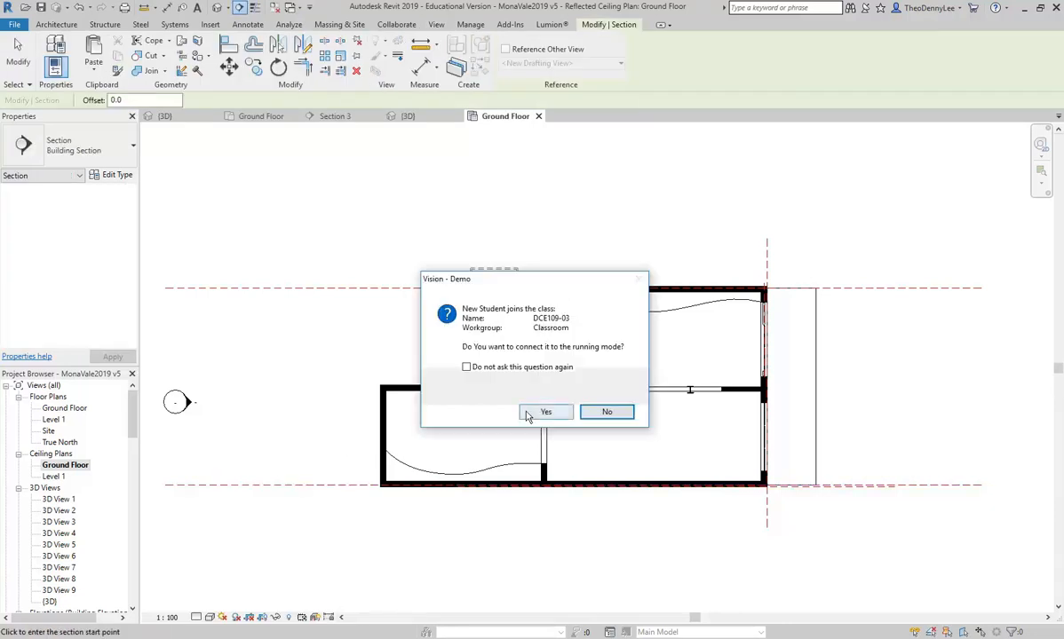
{"action": "left_click", "coordinate": [514, 388]}
{"action": "left_click", "coordinate": [344, 440]}
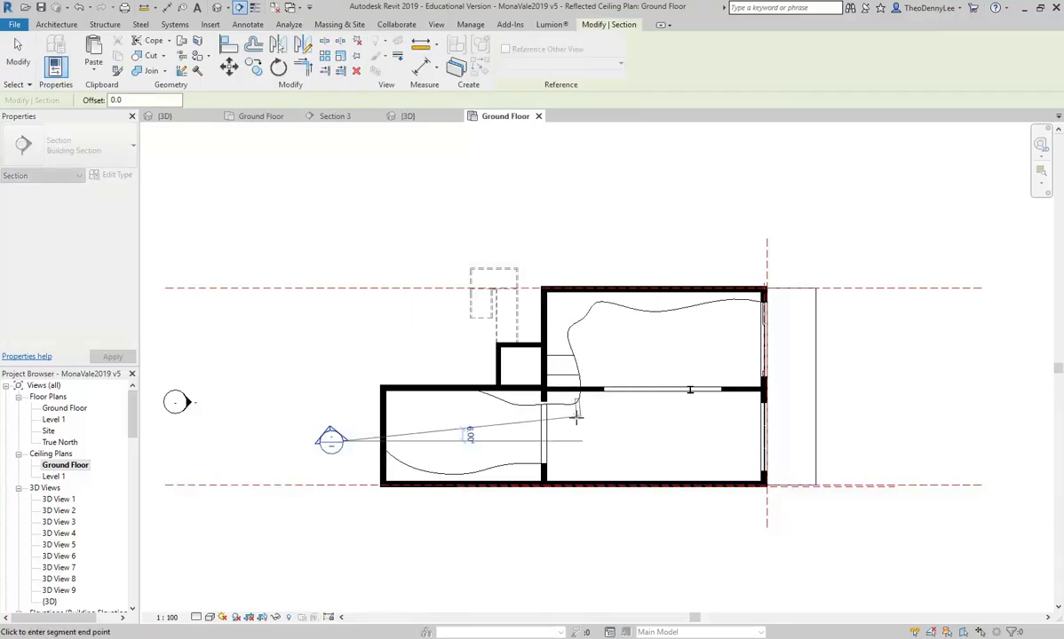
{"action": "left_click", "coordinate": [834, 441]}
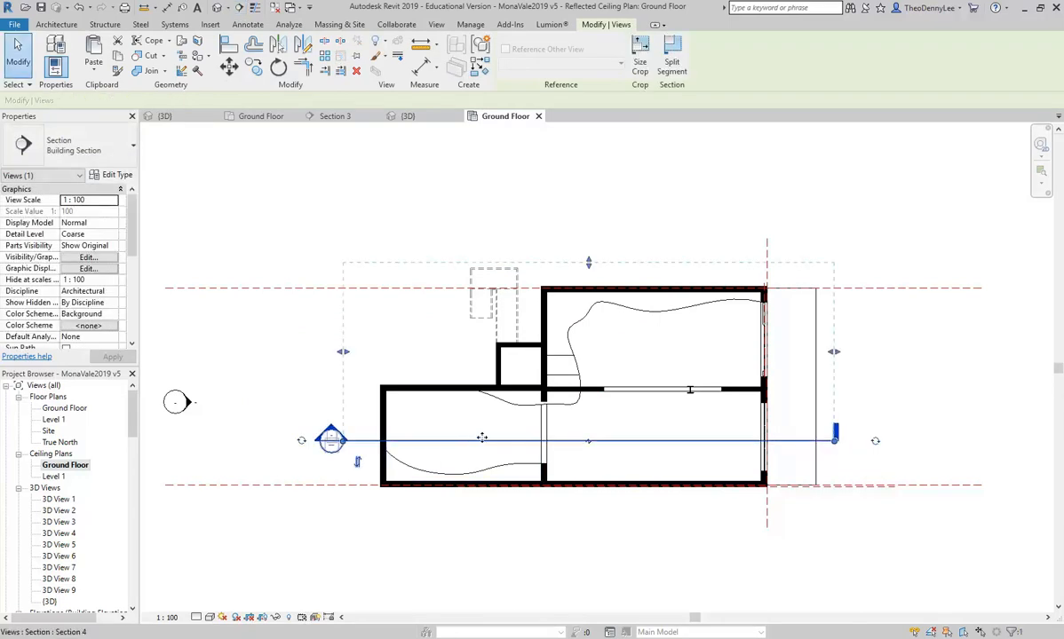
- Flip the new section's viewing direction and back, narrow its extents slightly on both sides, and align the line ends with them
{"action": "left_click", "coordinate": [357, 462]}
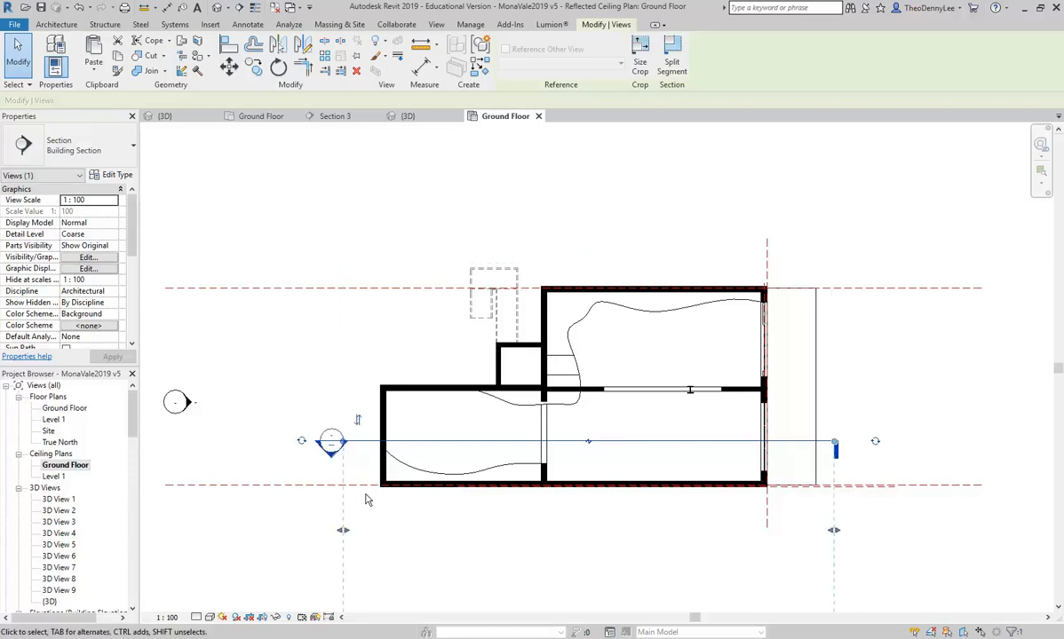
{"action": "left_click", "coordinate": [357, 420]}
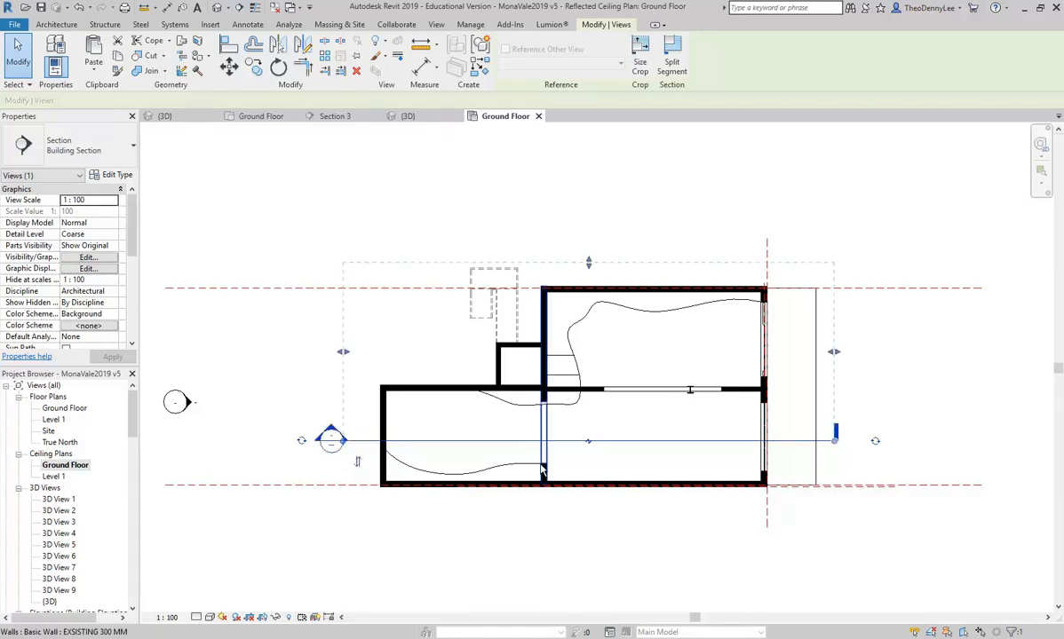
{"action": "left_click_drag", "start_coordinate": [343, 351], "coordinate": [350, 351]}
{"action": "left_click_drag", "start_coordinate": [833, 353], "coordinate": [827, 353]}
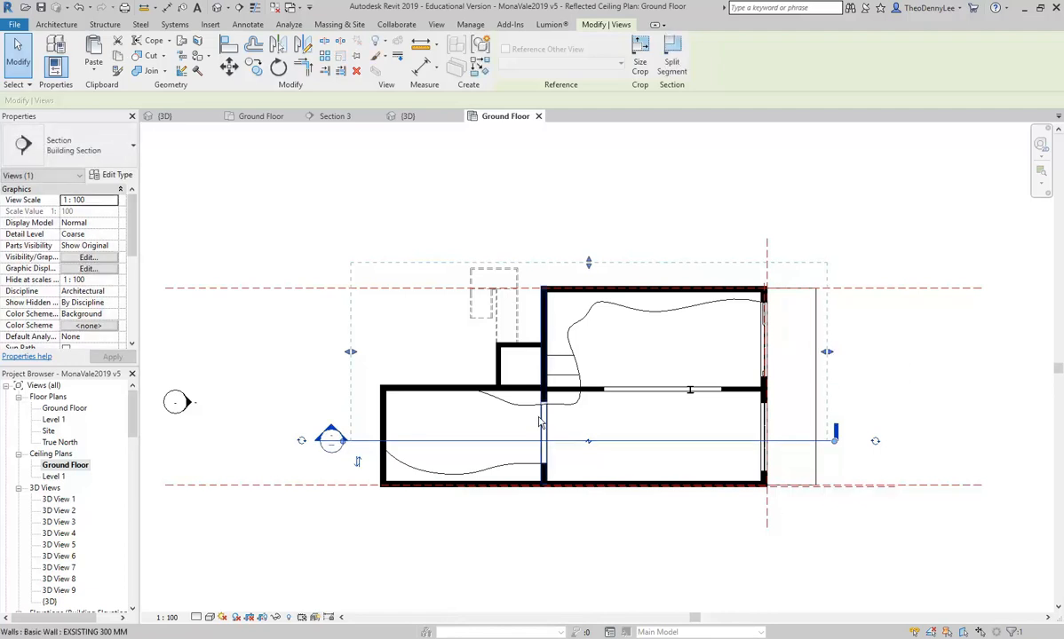
{"action": "left_click", "coordinate": [835, 440]}
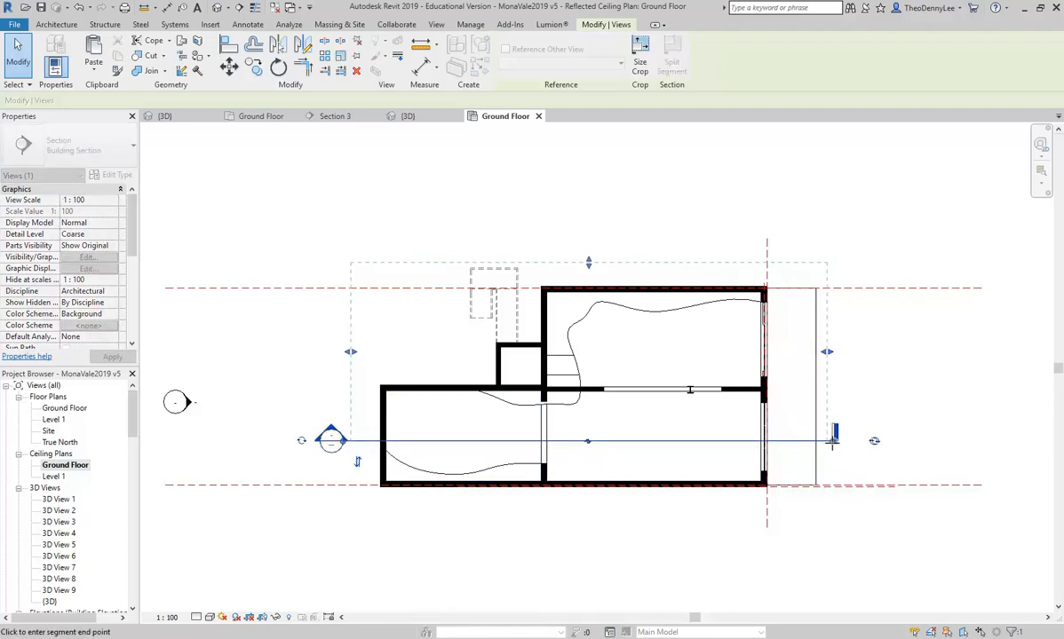
{"action": "left_click_drag", "start_coordinate": [827, 442], "coordinate": [827, 441]}
{"action": "left_click_drag", "start_coordinate": [343, 442], "coordinate": [350, 442]}
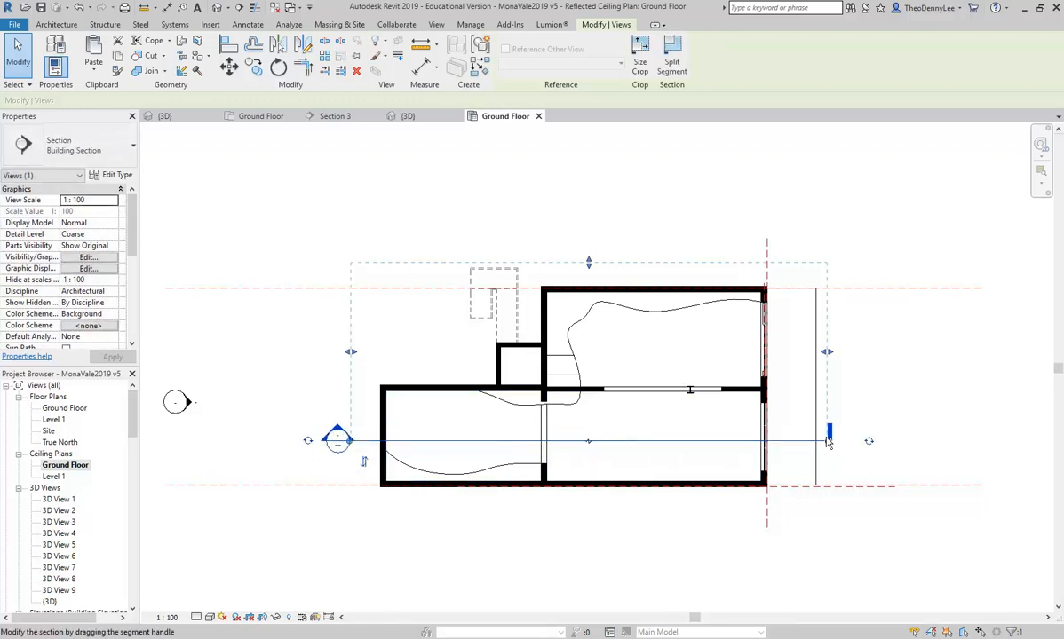
- Break the section line and adjust its segments so only short stubs cross the building's two outer end walls
{"action": "left_click", "coordinate": [589, 443]}
{"action": "left_click_drag", "start_coordinate": [754, 442], "coordinate": [750, 443]}
{"action": "left_click_drag", "start_coordinate": [510, 445], "coordinate": [407, 443]}
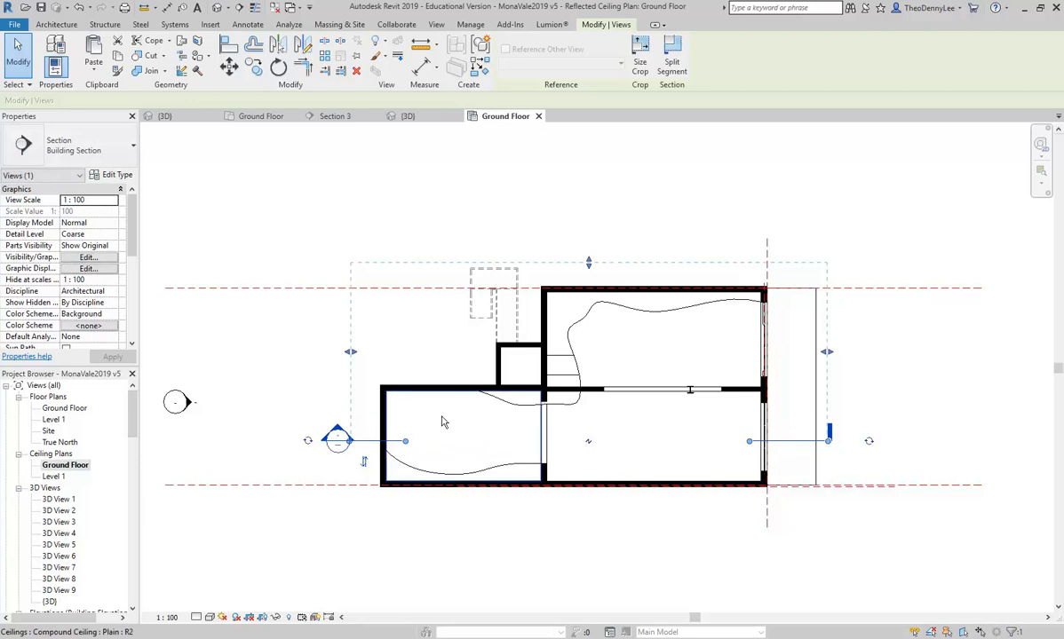
{"action": "scroll", "coordinate": [428, 432], "scroll_direction": "up", "scroll_amount": 1}
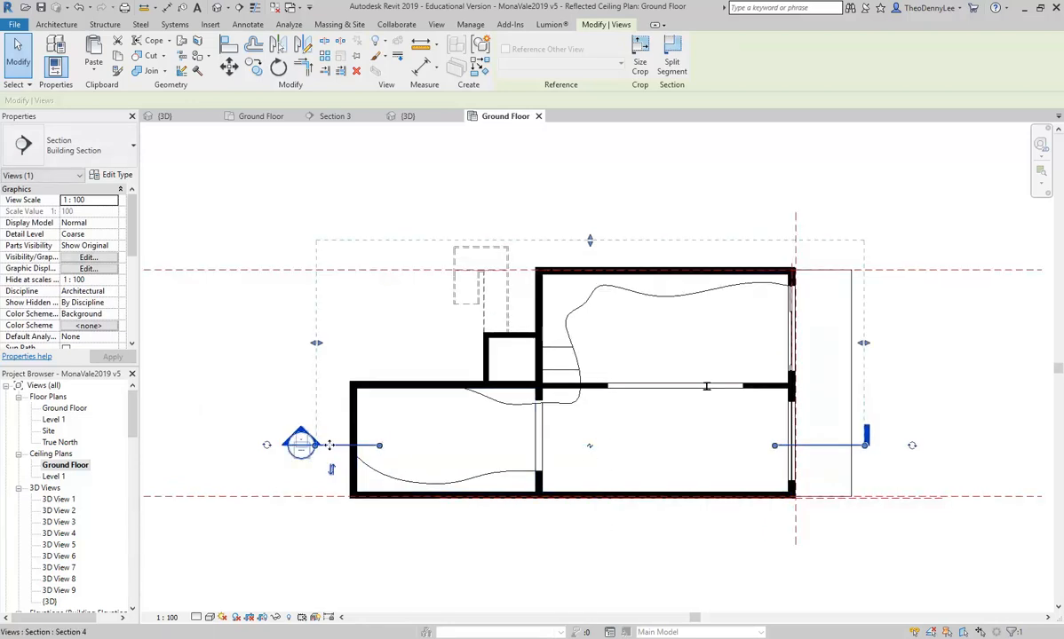
{"action": "left_click_drag", "start_coordinate": [315, 446], "coordinate": [372, 445]}
{"action": "left_click_drag", "start_coordinate": [865, 446], "coordinate": [861, 447]}
{"action": "left_click_drag", "start_coordinate": [769, 447], "coordinate": [777, 447]}
- Open the new section's view, Section 4, and inspect the ceilings on both sides of the wall between the lower rooms
{"action": "left_click_drag", "start_coordinate": [134, 416], "coordinate": [121, 460]}
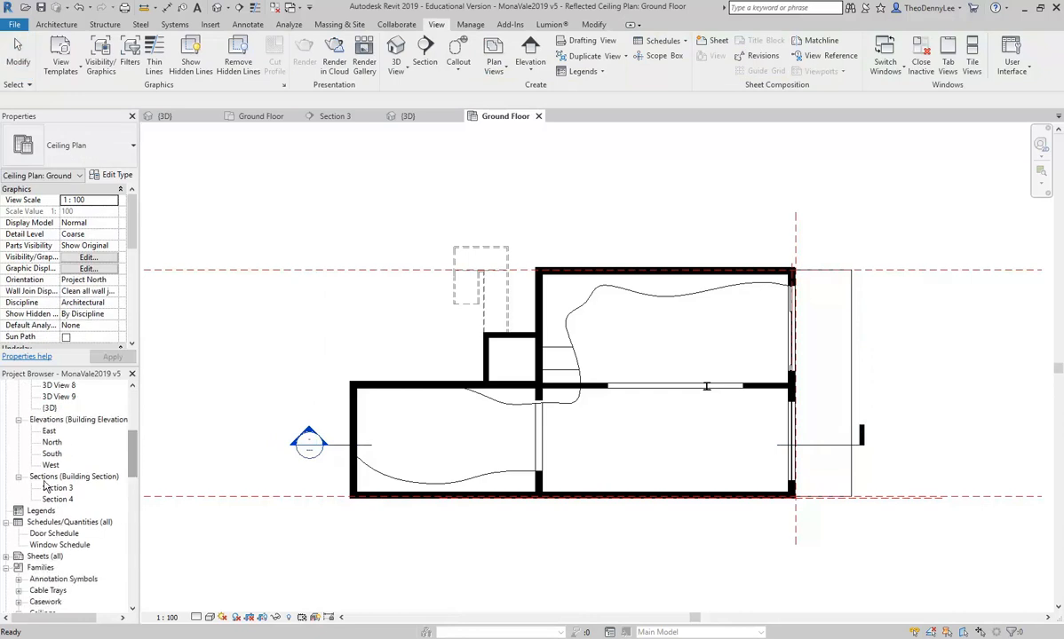
{"action": "left_click", "coordinate": [291, 429]}
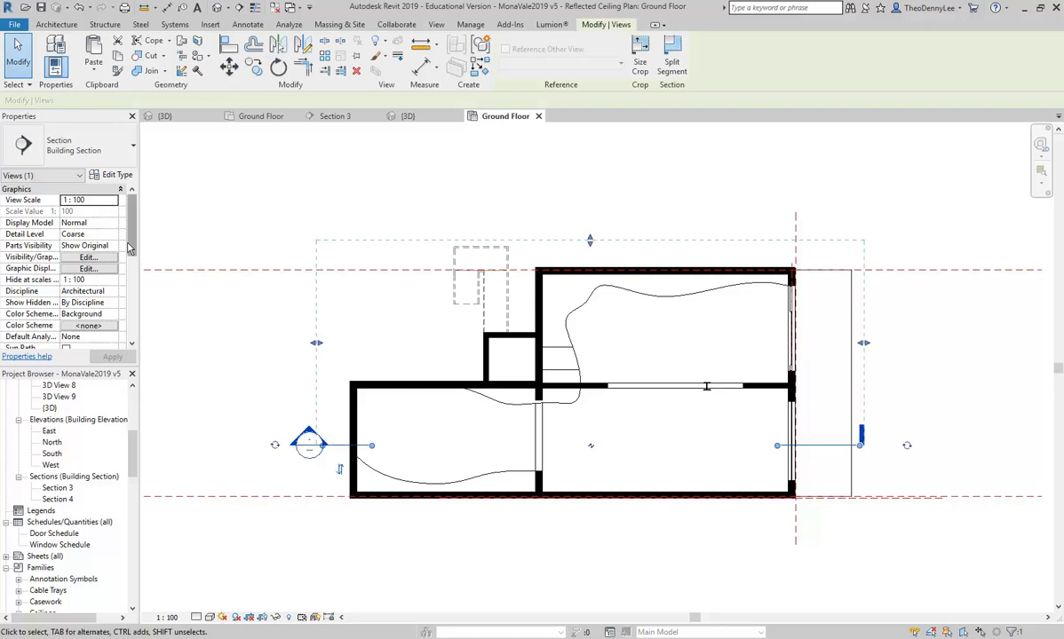
{"action": "scroll", "coordinate": [89, 284], "scroll_direction": "down", "scroll_amount": 5}
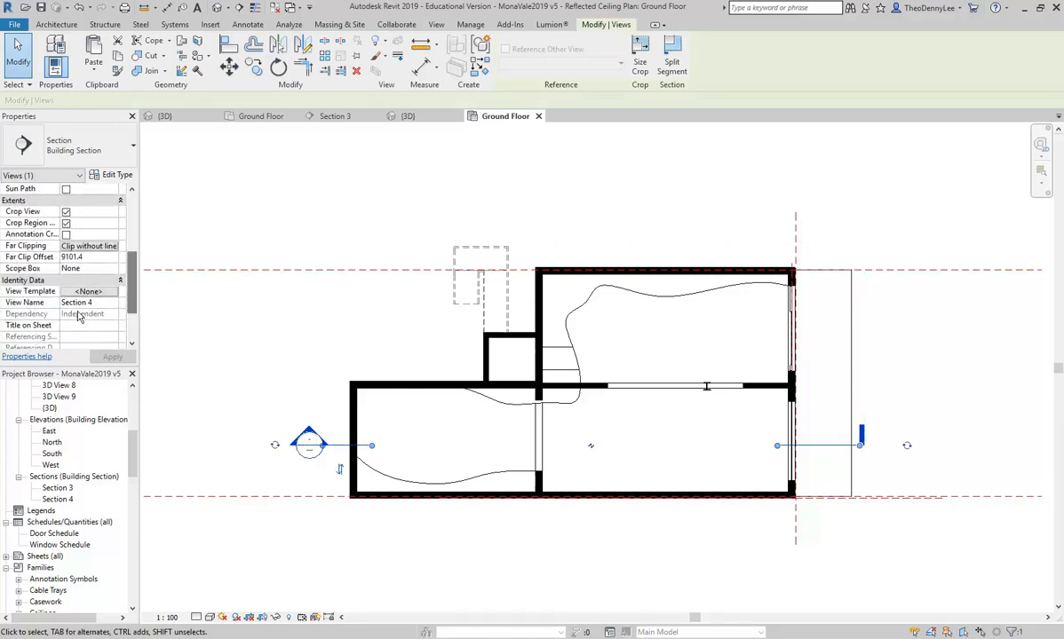
{"action": "double_click", "coordinate": [57, 499]}
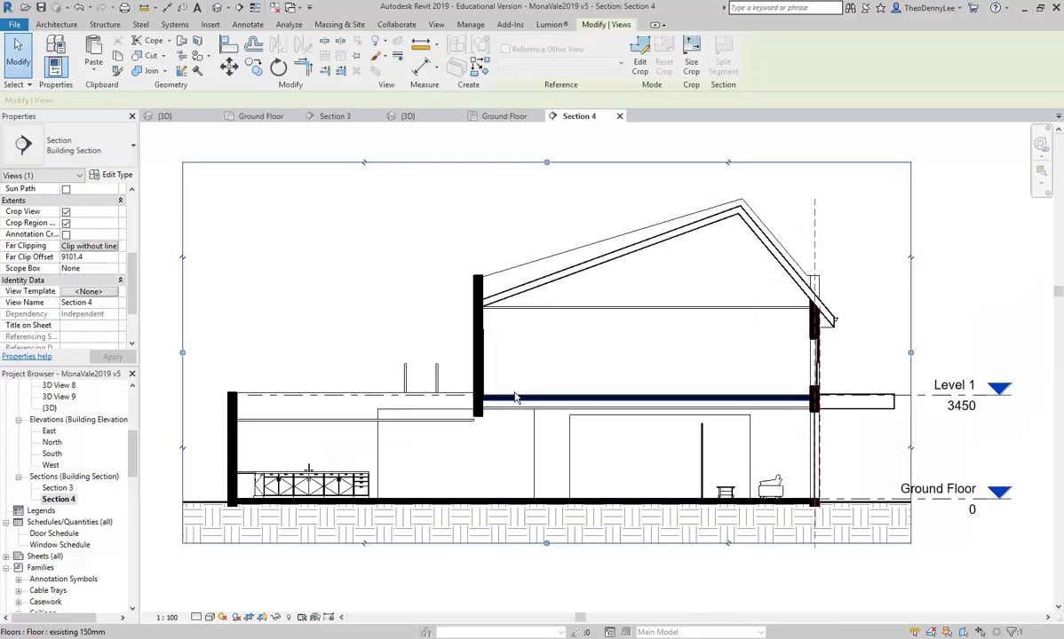
{"action": "scroll", "coordinate": [363, 418], "scroll_direction": "up", "scroll_amount": 4}
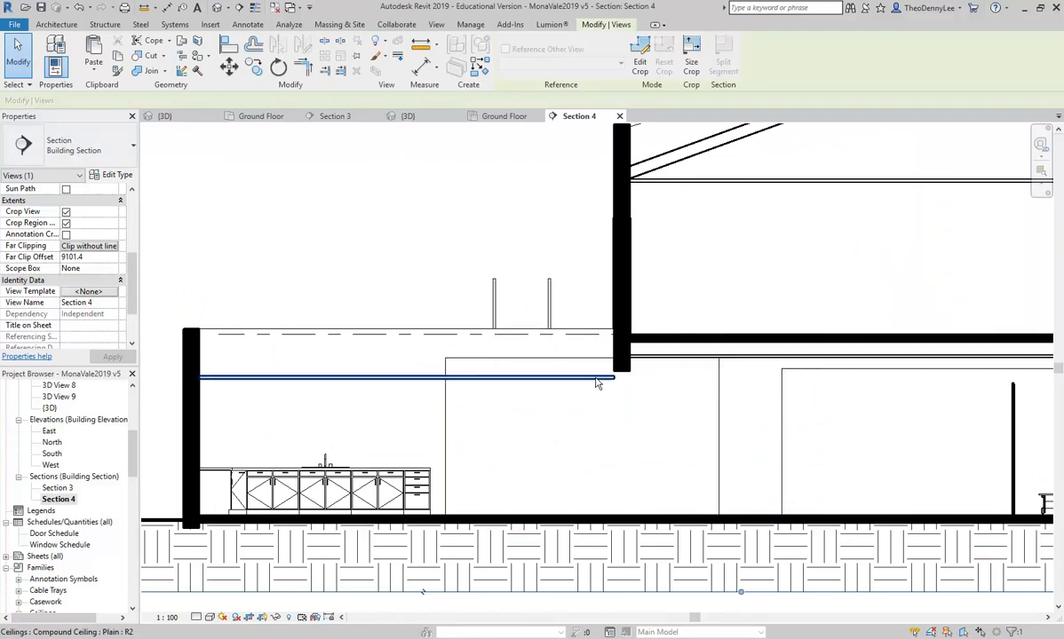
{"action": "middle_click_drag", "start_coordinate": [619, 343], "coordinate": [550, 273]}
{"action": "scroll", "coordinate": [553, 314], "scroll_direction": "up", "scroll_amount": 2}
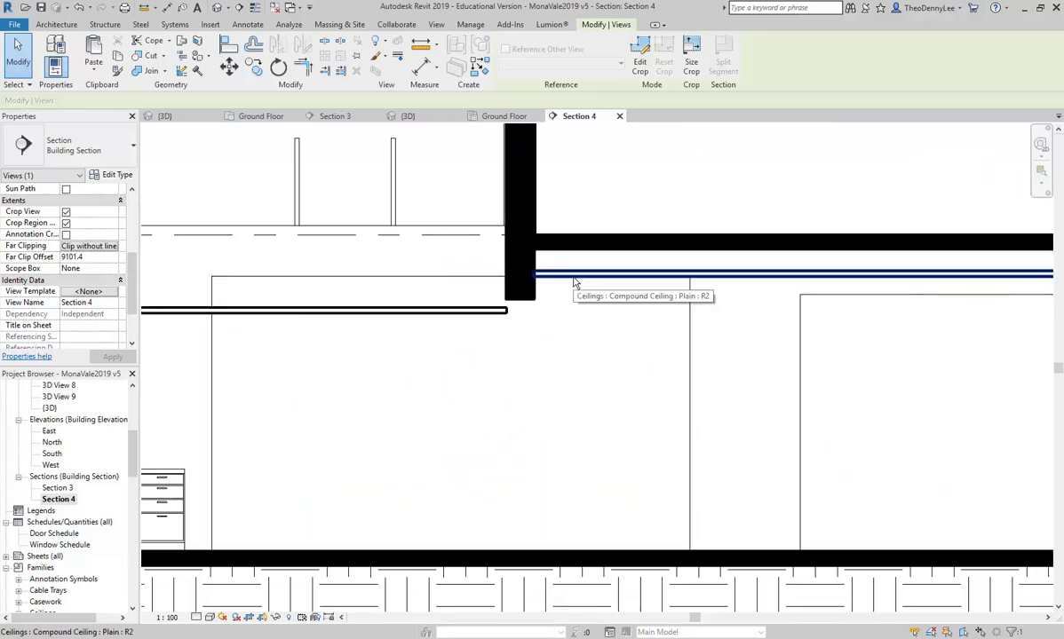
- Select the ceiling in the room below the upper floor and check its height offset against the Ground Floor and Level 1 levels
{"action": "left_click", "coordinate": [573, 280]}
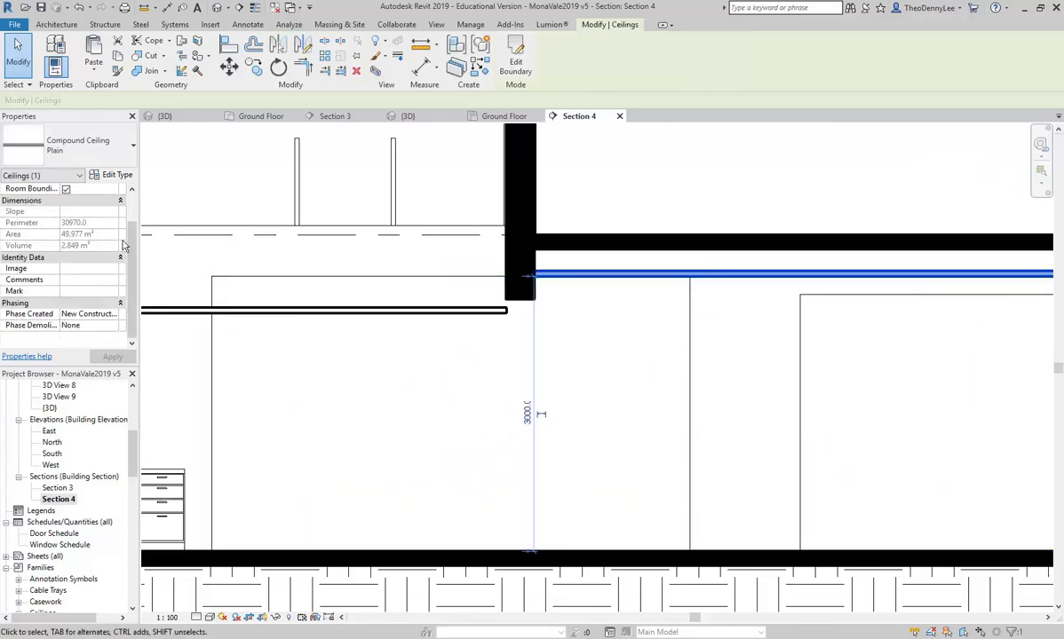
{"action": "scroll", "coordinate": [129, 203], "scroll_direction": "up", "scroll_amount": 2}
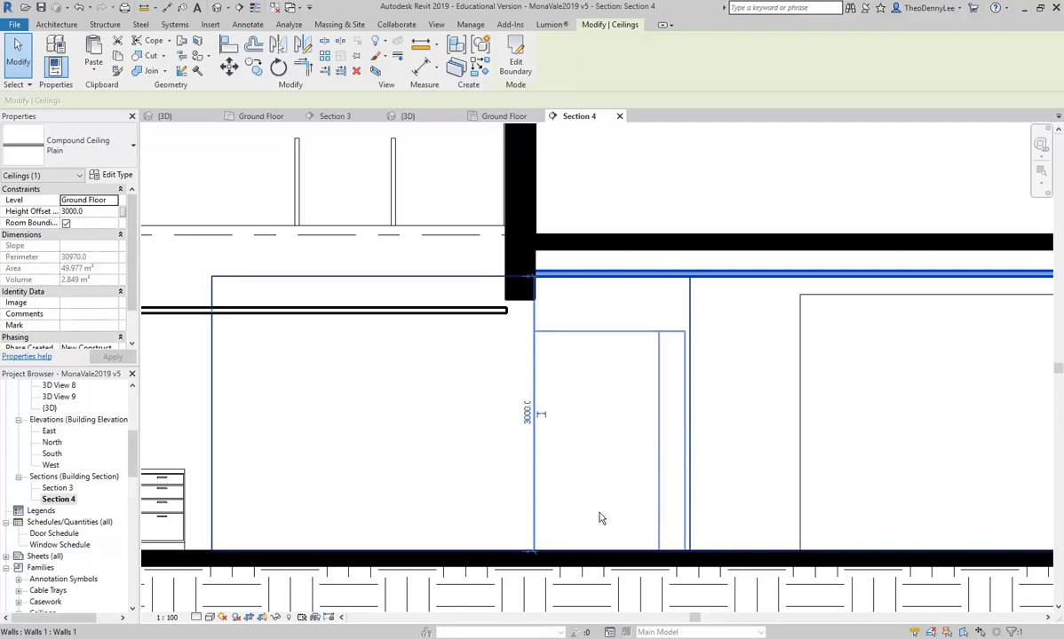
{"action": "scroll", "coordinate": [644, 249], "scroll_direction": "down", "scroll_amount": 1}
{"action": "middle_click_drag", "start_coordinate": [648, 255], "coordinate": [165, 305]}
{"action": "scroll", "coordinate": [387, 304], "scroll_direction": "down", "scroll_amount": 1}
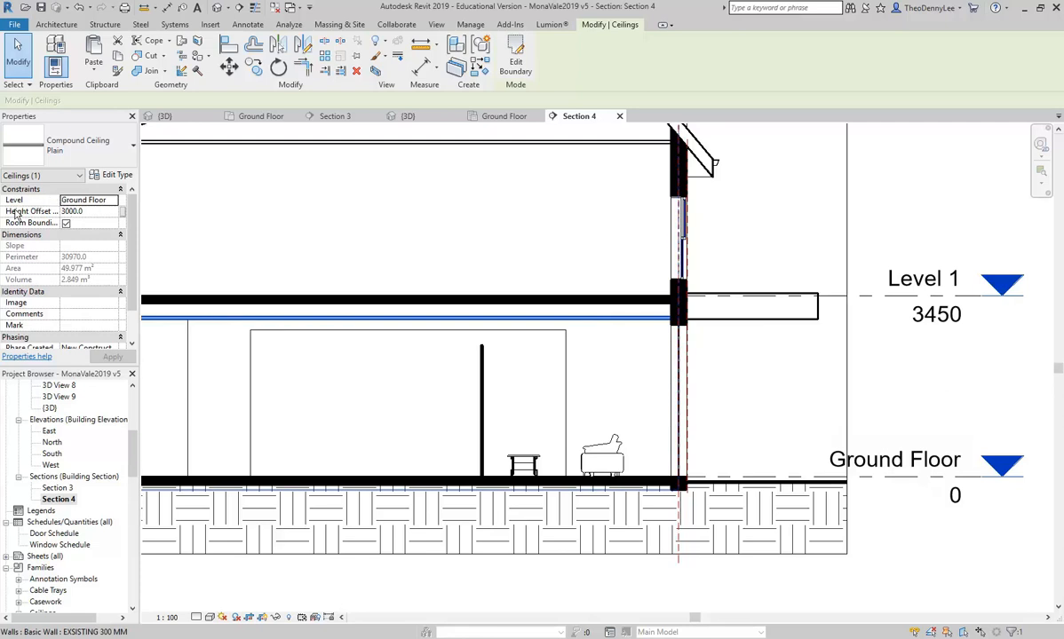
{"action": "left_click", "coordinate": [90, 210]}
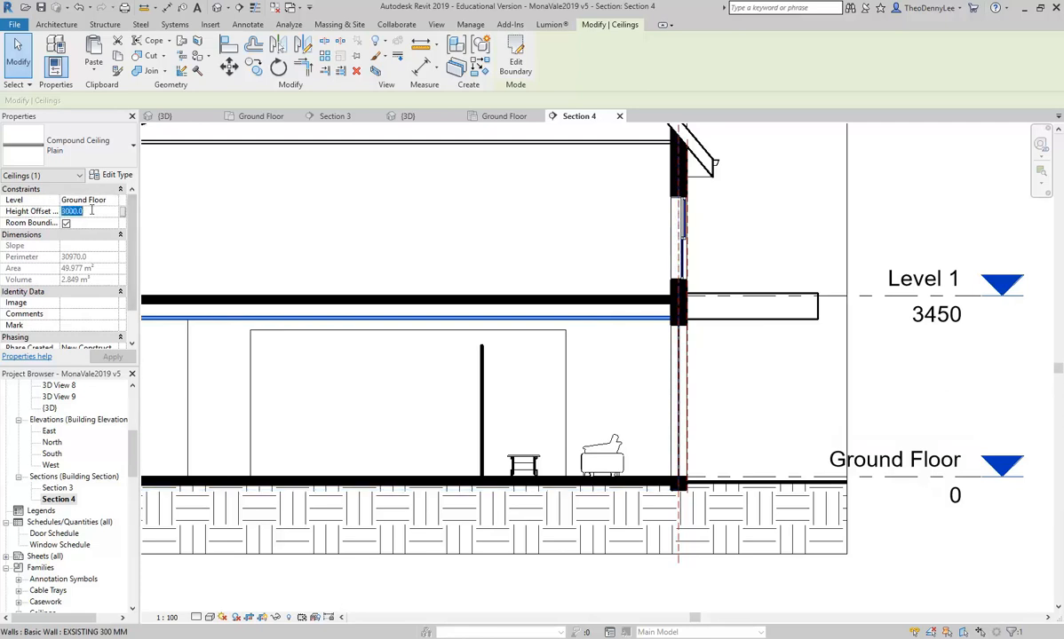
- Set the kitchen-side ceiling's height offset from the Ground Floor to 3000 and deselect it
{"action": "middle_click_drag", "start_coordinate": [505, 320], "coordinate": [912, 327]}
{"action": "middle_click_drag", "start_coordinate": [415, 340], "coordinate": [648, 343]}
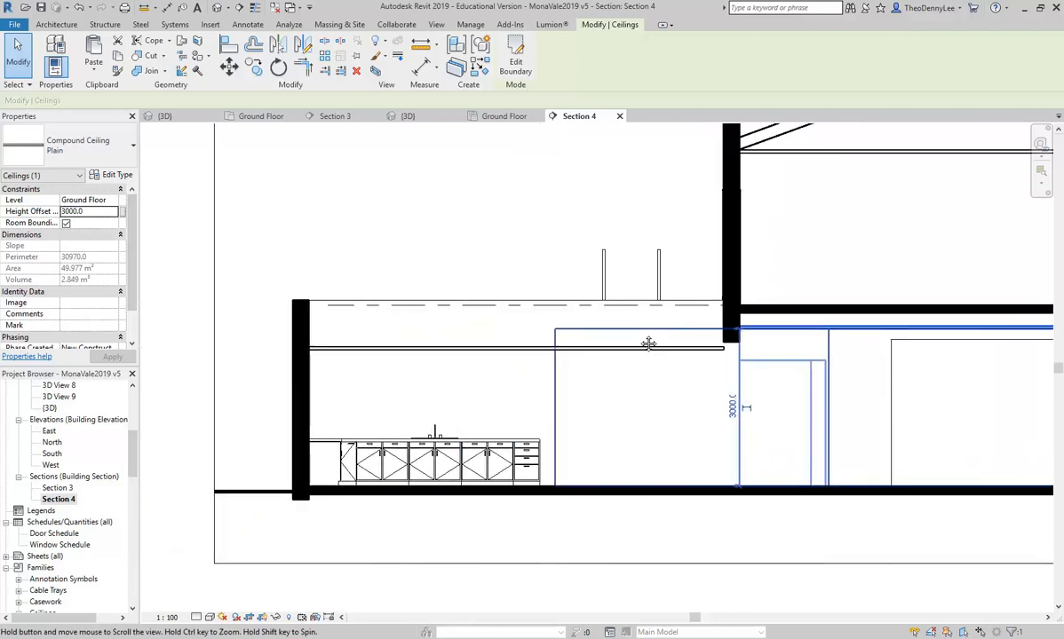
{"action": "scroll", "coordinate": [701, 337], "scroll_direction": "up", "scroll_amount": 3}
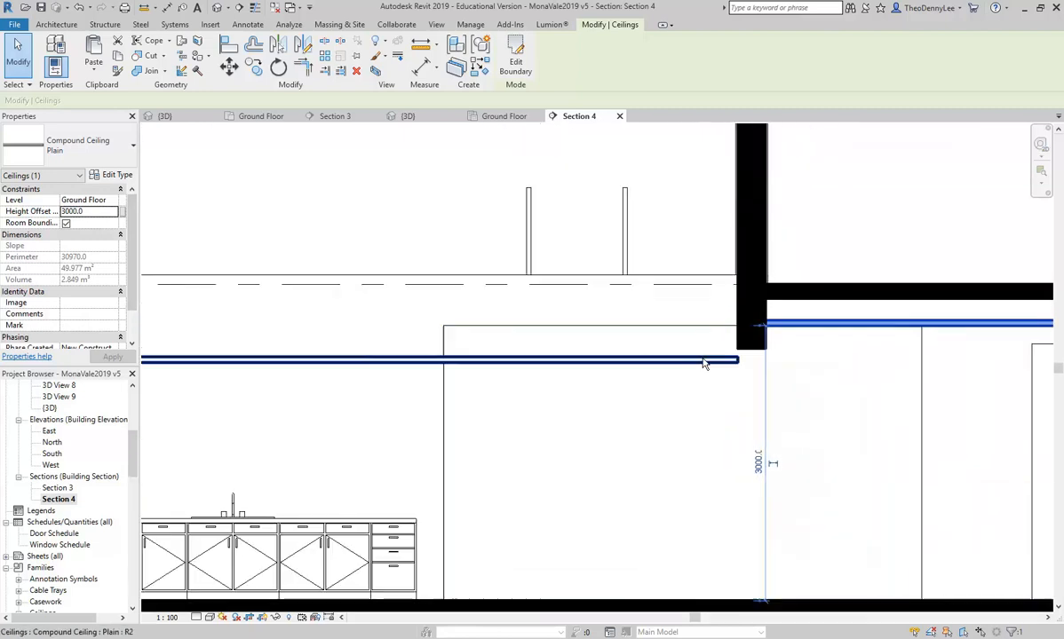
{"action": "left_click", "coordinate": [703, 361]}
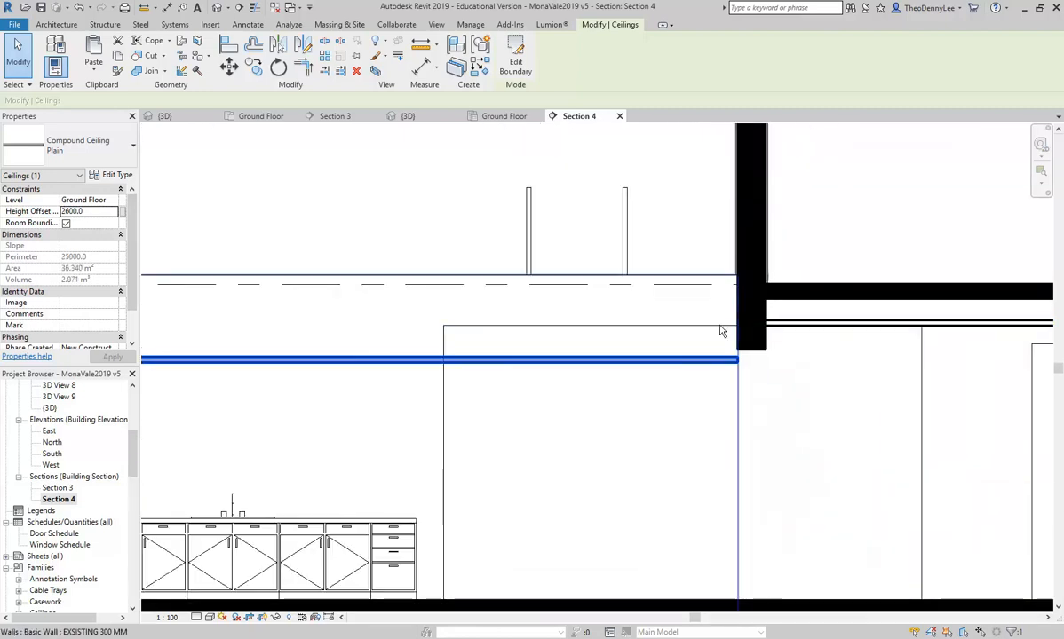
{"action": "scroll", "coordinate": [752, 318], "scroll_direction": "up", "scroll_amount": 2}
{"action": "scroll", "coordinate": [634, 365], "scroll_direction": "down", "scroll_amount": 3}
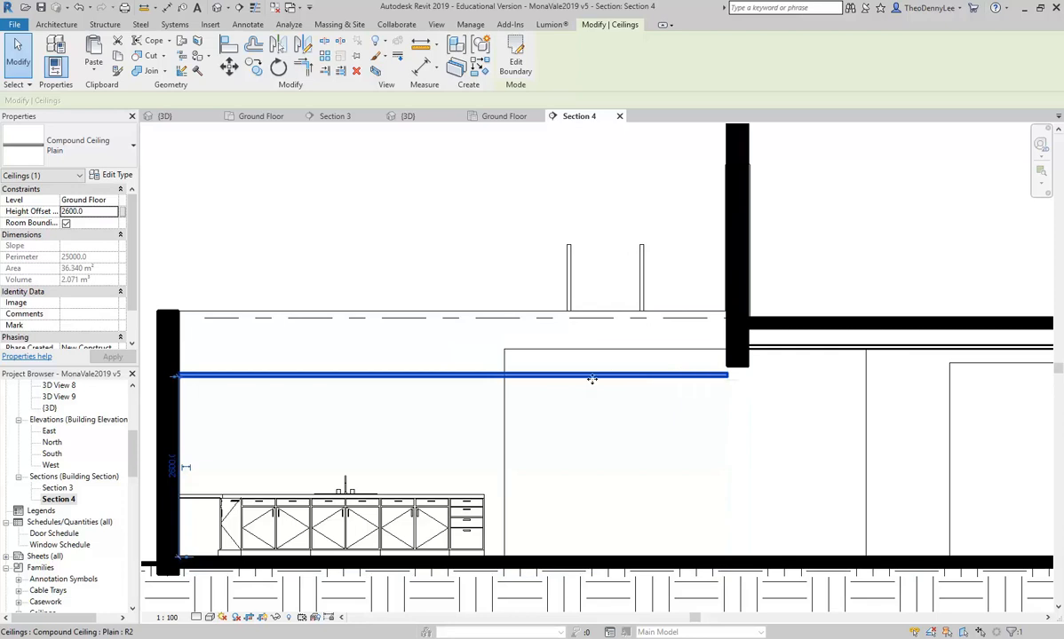
{"action": "left_click", "coordinate": [98, 211]}
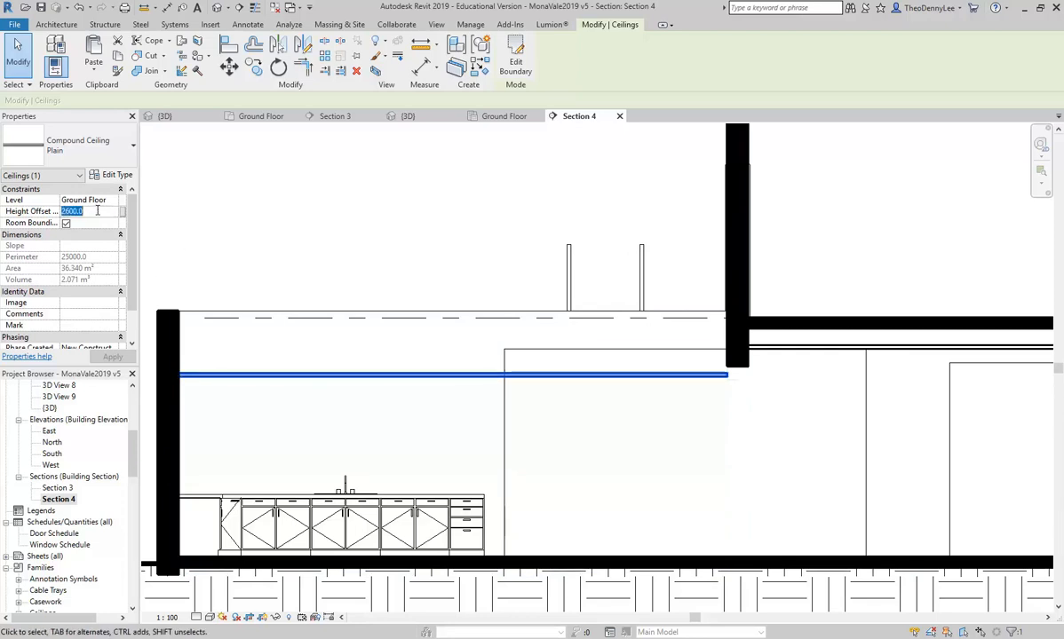
{"action": "type", "text": "3000"}
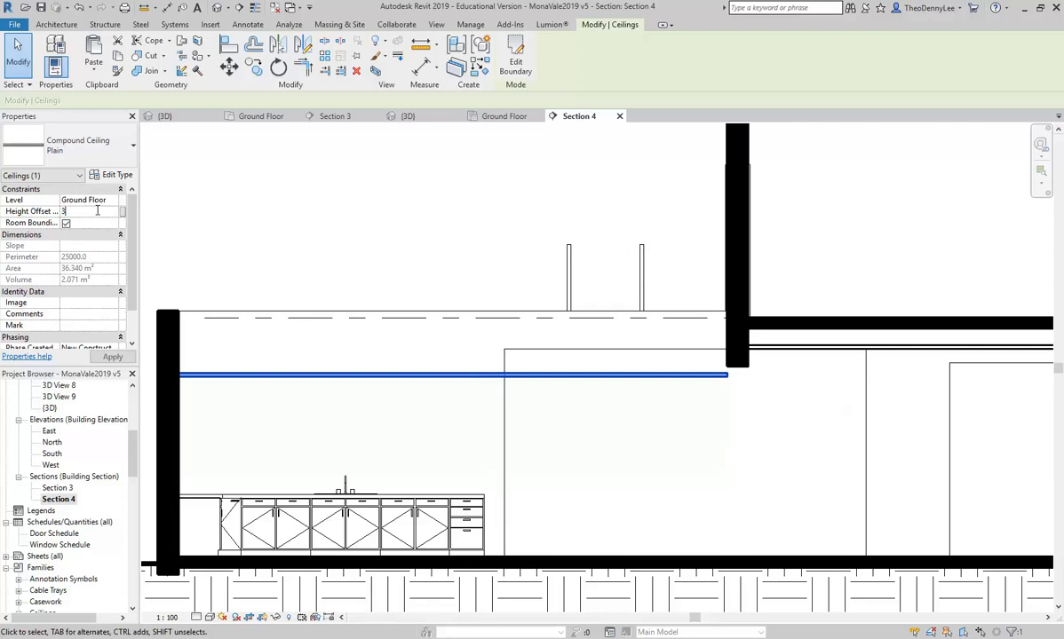
{"action": "key", "text": "Return"}
{"action": "scroll", "coordinate": [627, 357], "scroll_direction": "down", "scroll_amount": 1}
{"action": "middle_click_drag", "start_coordinate": [632, 361], "coordinate": [434, 342]}
{"action": "key", "text": "Escape"}
- Examine how the two ceilings line up on either side of the dividing wall and sit below the upper floor slab
{"action": "scroll", "coordinate": [603, 408], "scroll_direction": "down", "scroll_amount": 2}
{"action": "middle_click_drag", "start_coordinate": [579, 417], "coordinate": [438, 399]}
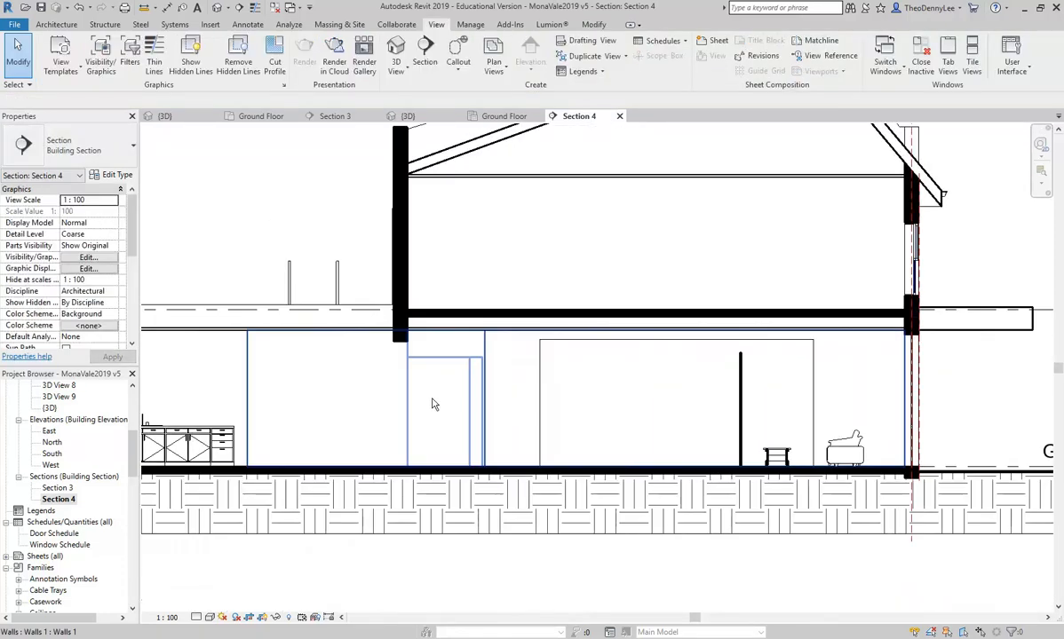
{"action": "scroll", "coordinate": [394, 338], "scroll_direction": "up", "scroll_amount": 5}
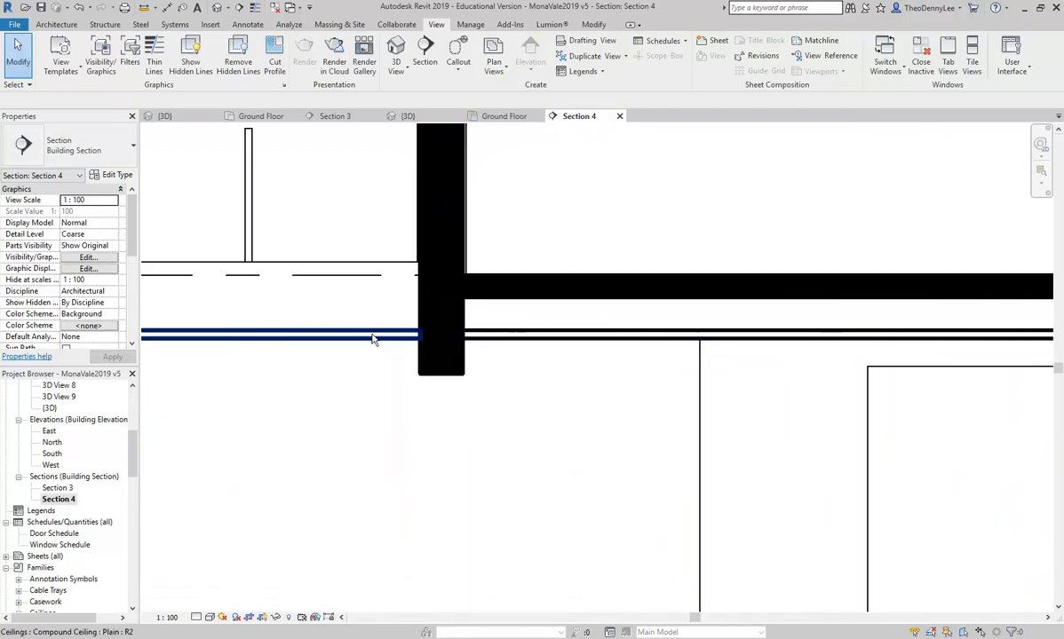
{"action": "scroll", "coordinate": [518, 273], "scroll_direction": "up", "scroll_amount": 1}
{"action": "middle_click_drag", "start_coordinate": [515, 272], "coordinate": [462, 261]}
{"action": "scroll", "coordinate": [454, 255], "scroll_direction": "up", "scroll_amount": 1}
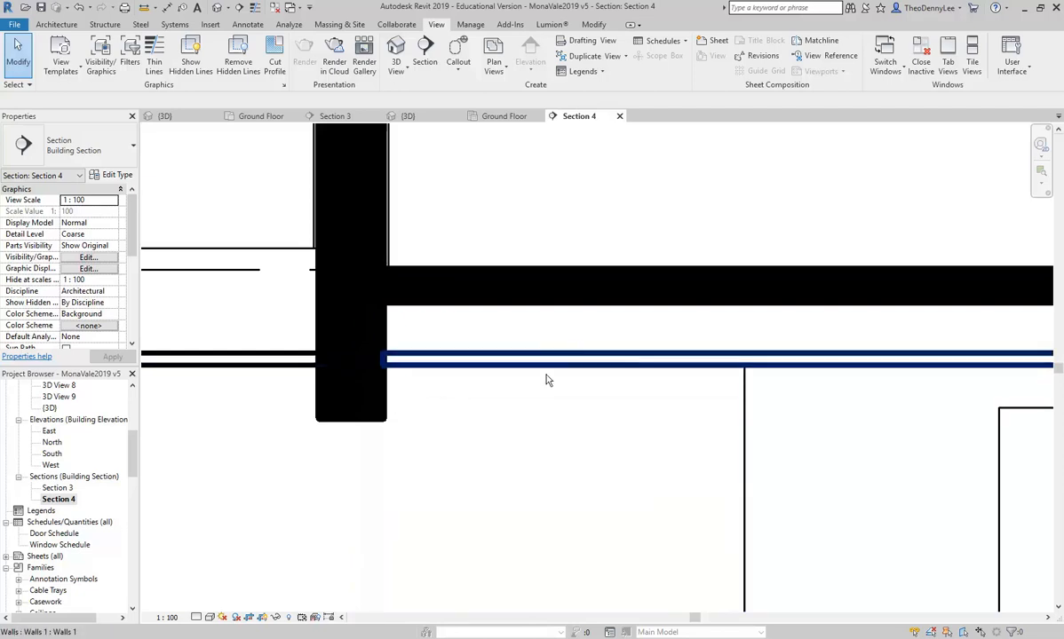
{"action": "scroll", "coordinate": [544, 359], "scroll_direction": "down", "scroll_amount": 1}
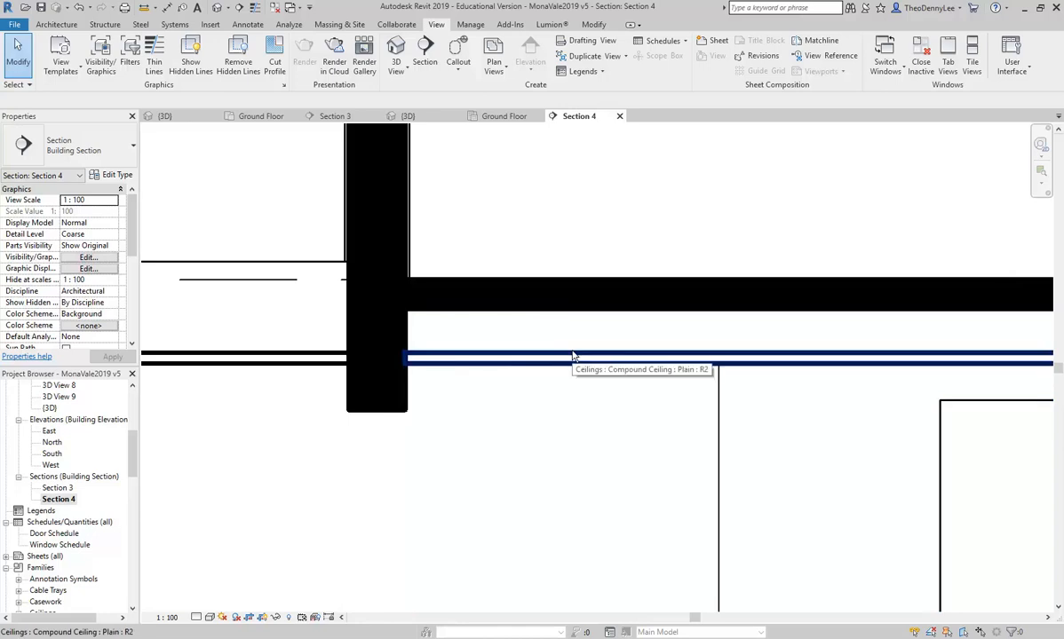
{"action": "scroll", "coordinate": [309, 292], "scroll_direction": "down", "scroll_amount": 5}
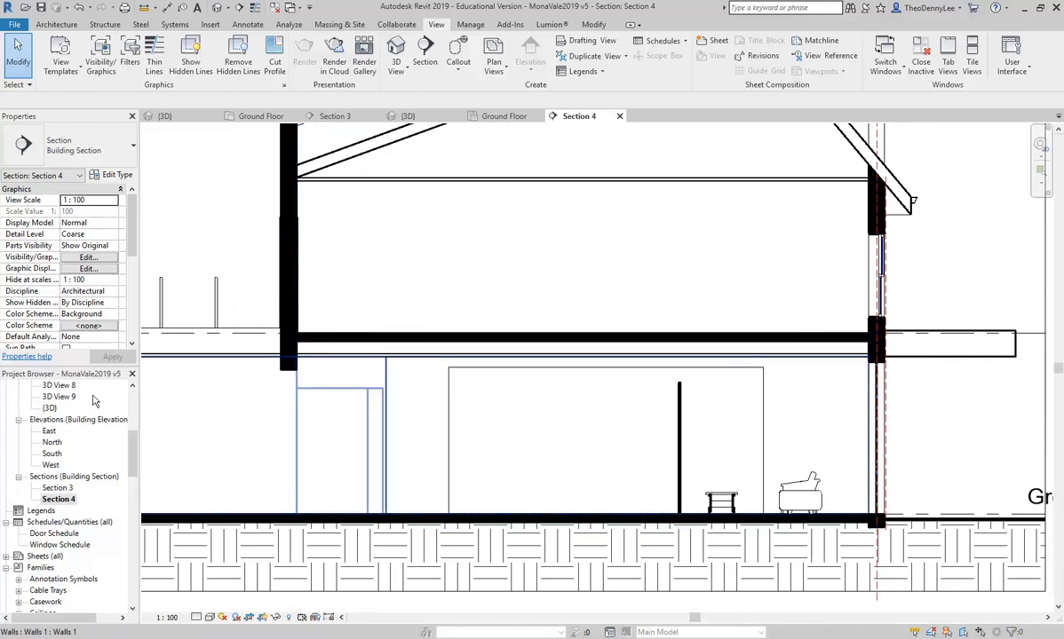
- Open the Ground Floor ceiling plan and measure the clear span between the long walls of the room with the steel column
{"action": "scroll", "coordinate": [131, 463], "scroll_direction": "up", "scroll_amount": 5}
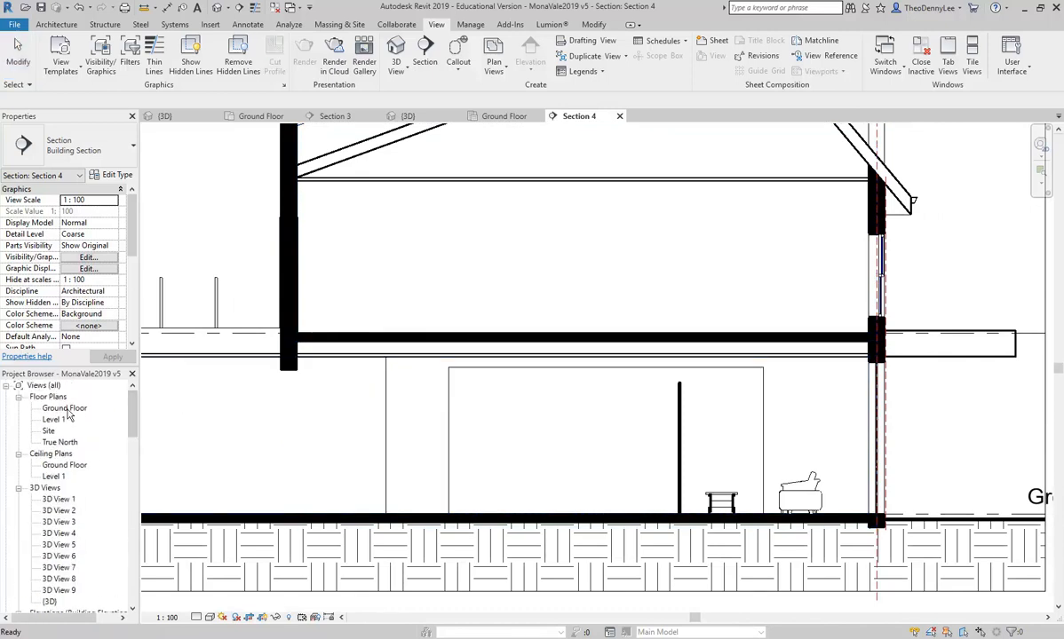
{"action": "double_click", "coordinate": [64, 465]}
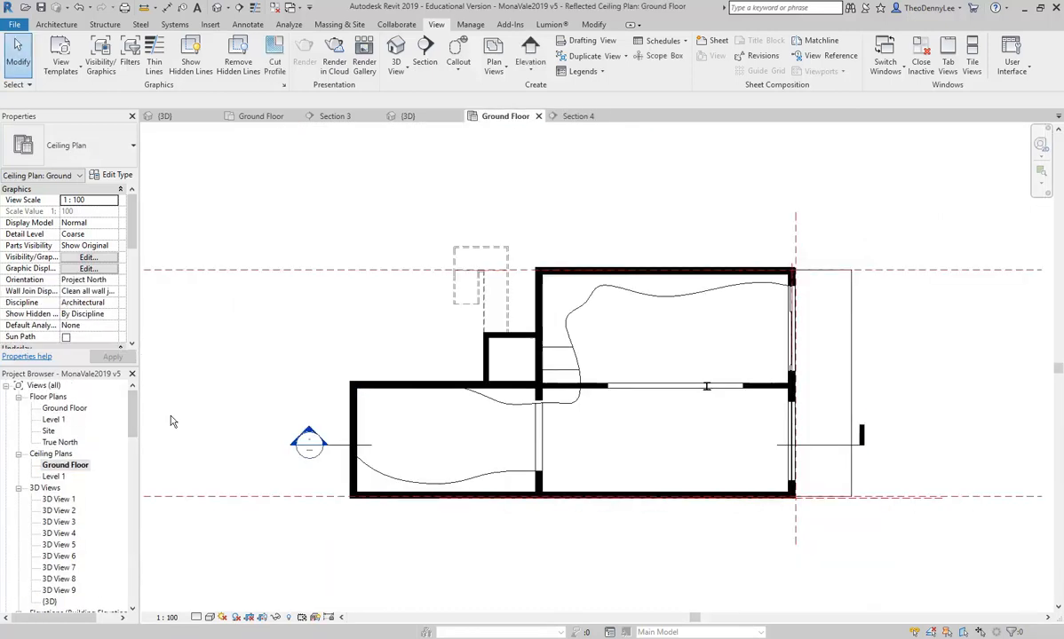
{"action": "scroll", "coordinate": [440, 441], "scroll_direction": "up", "scroll_amount": 5}
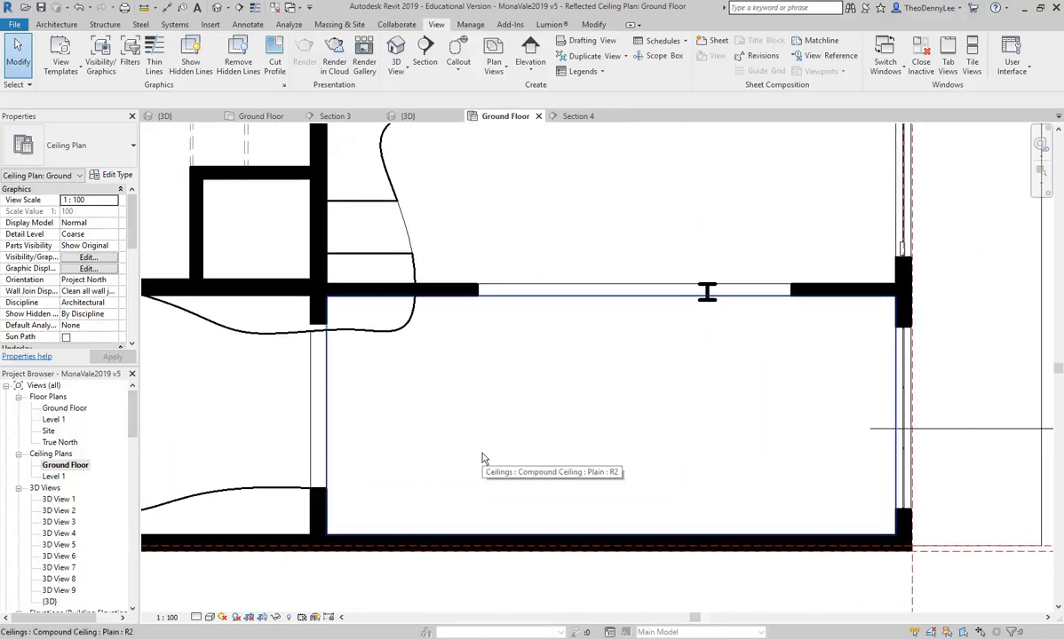
{"action": "left_click", "coordinate": [143, 8]}
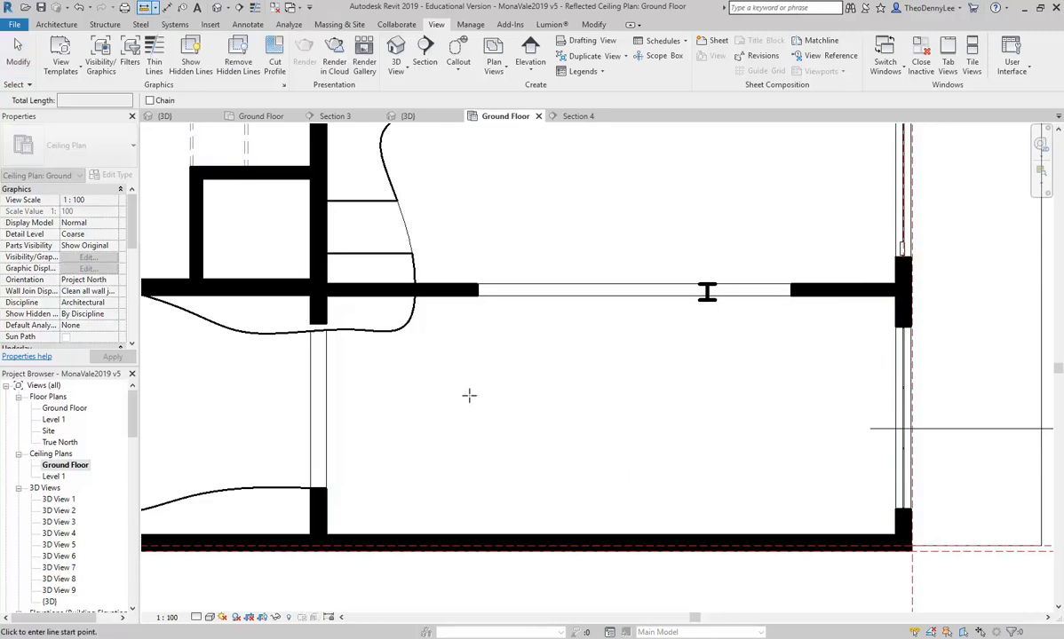
{"action": "left_click", "coordinate": [433, 533]}
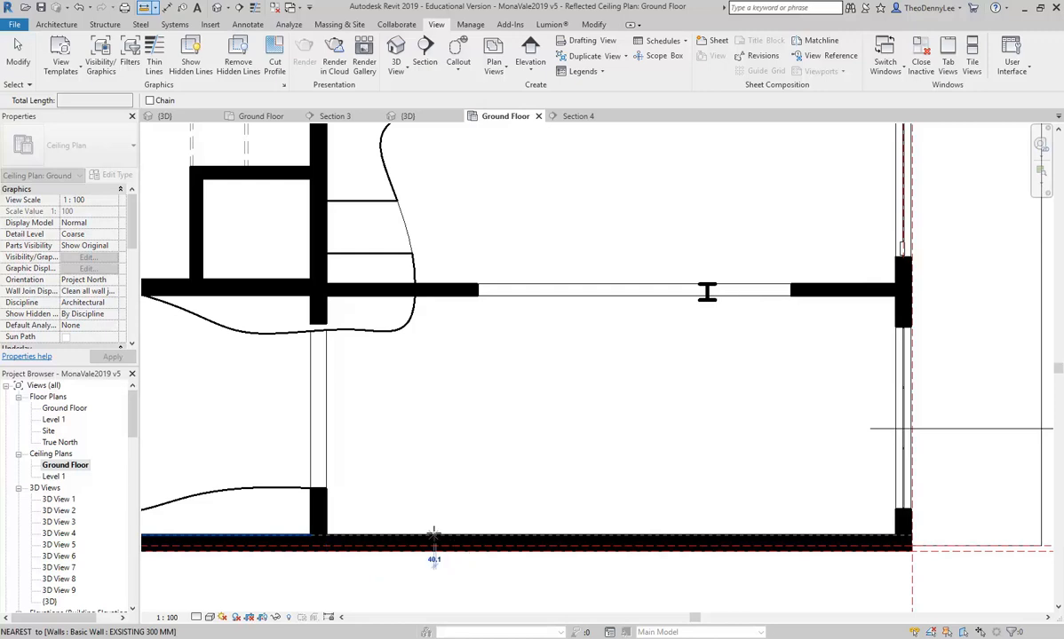
{"action": "left_click", "coordinate": [435, 296]}
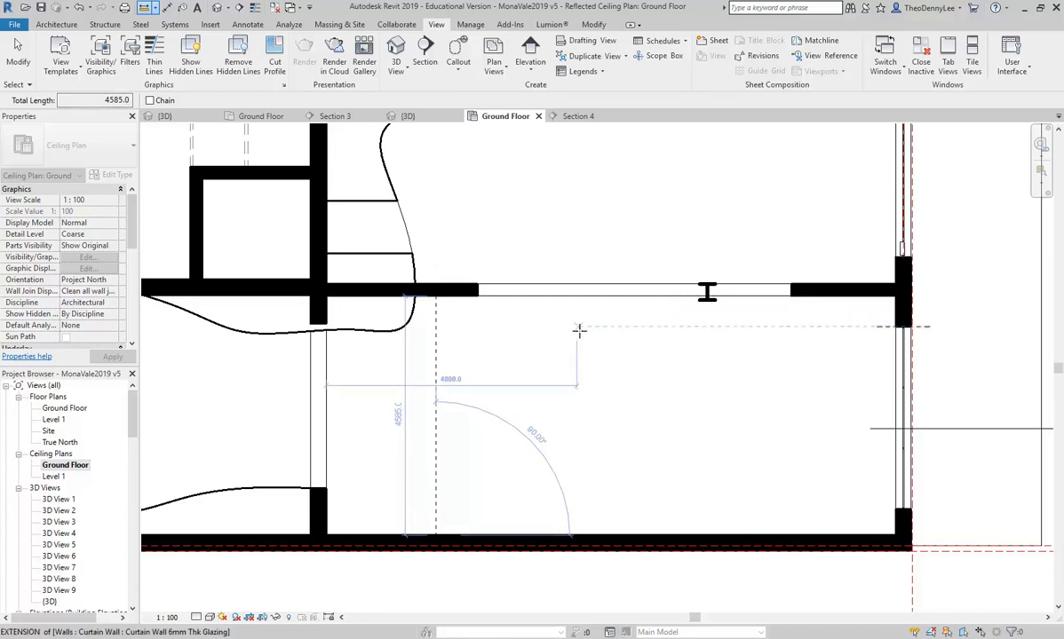
{"action": "right_click", "coordinate": [514, 188]}
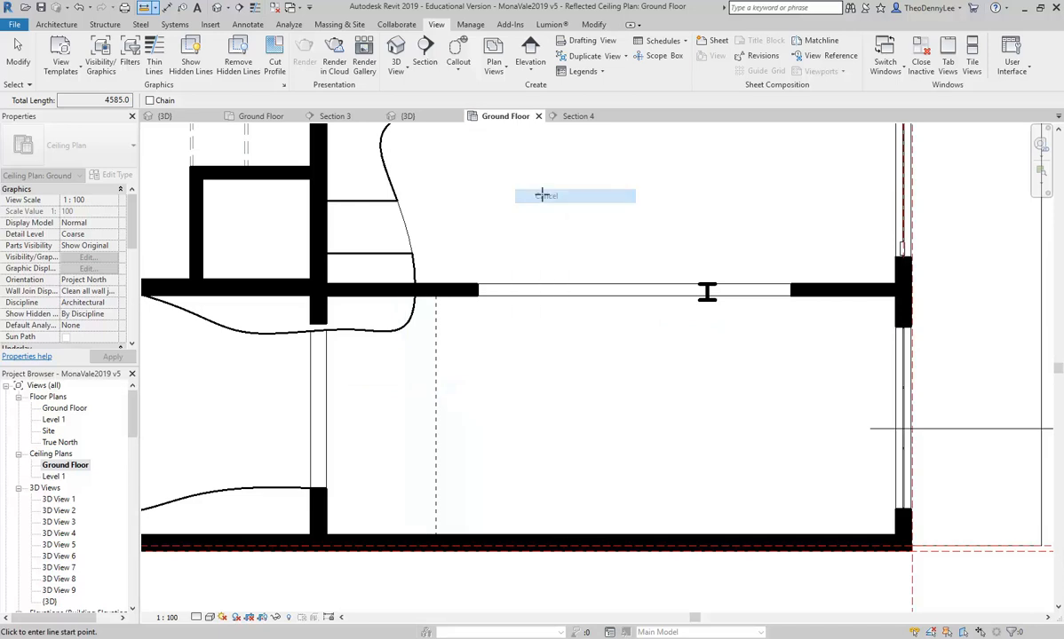
{"action": "left_click", "coordinate": [569, 199]}
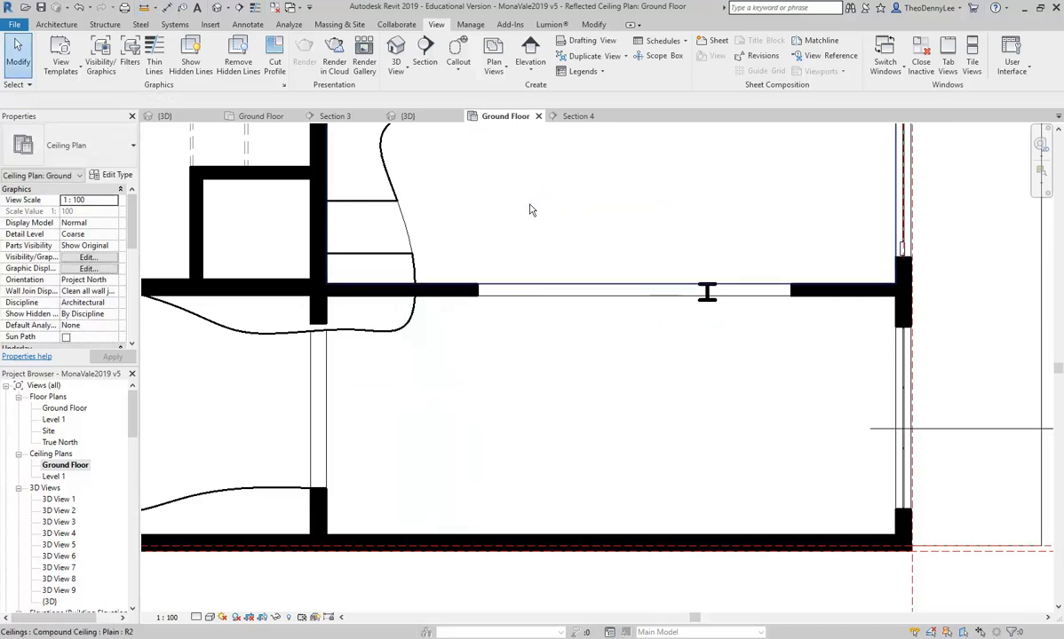
- In Section 4, draw a thin detail-line rectangle about 40 by 260 mm beside the dividing wall, overlapping the upper floor slab
{"action": "left_click", "coordinate": [573, 115]}
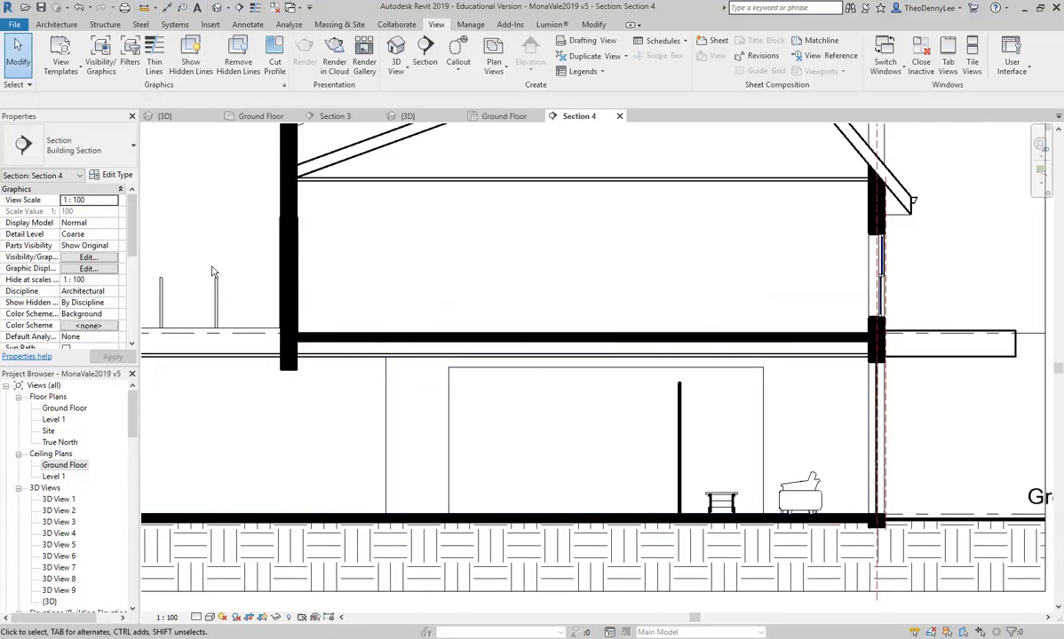
{"action": "scroll", "coordinate": [227, 291], "scroll_direction": "up", "scroll_amount": 2}
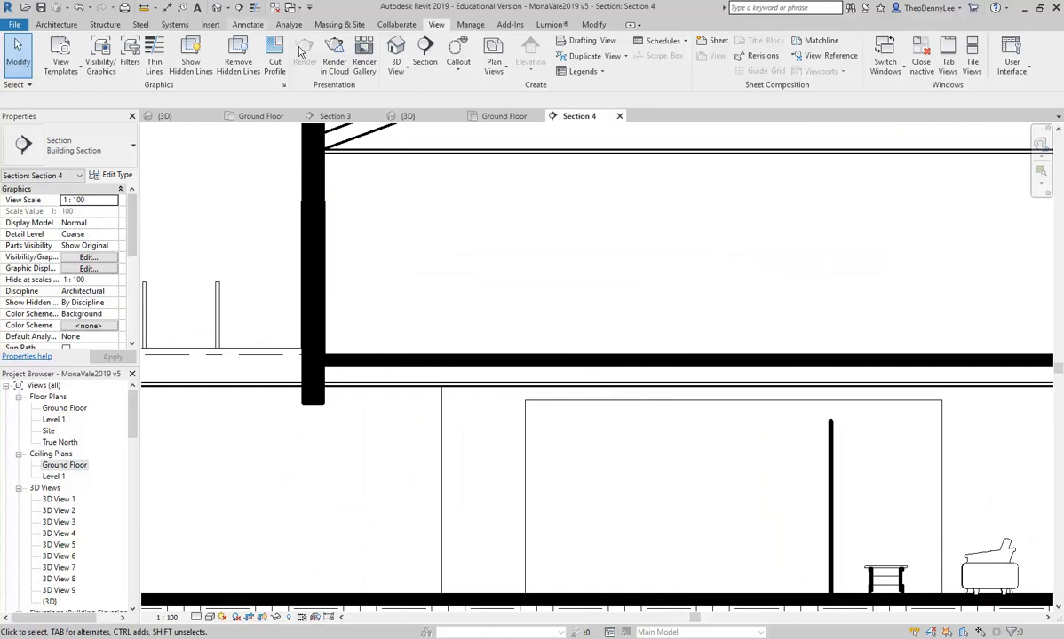
{"action": "left_click", "coordinate": [248, 24]}
{"action": "left_click", "coordinate": [378, 40]}
{"action": "left_click", "coordinate": [519, 42]}
{"action": "scroll", "coordinate": [359, 375], "scroll_direction": "up", "scroll_amount": 5}
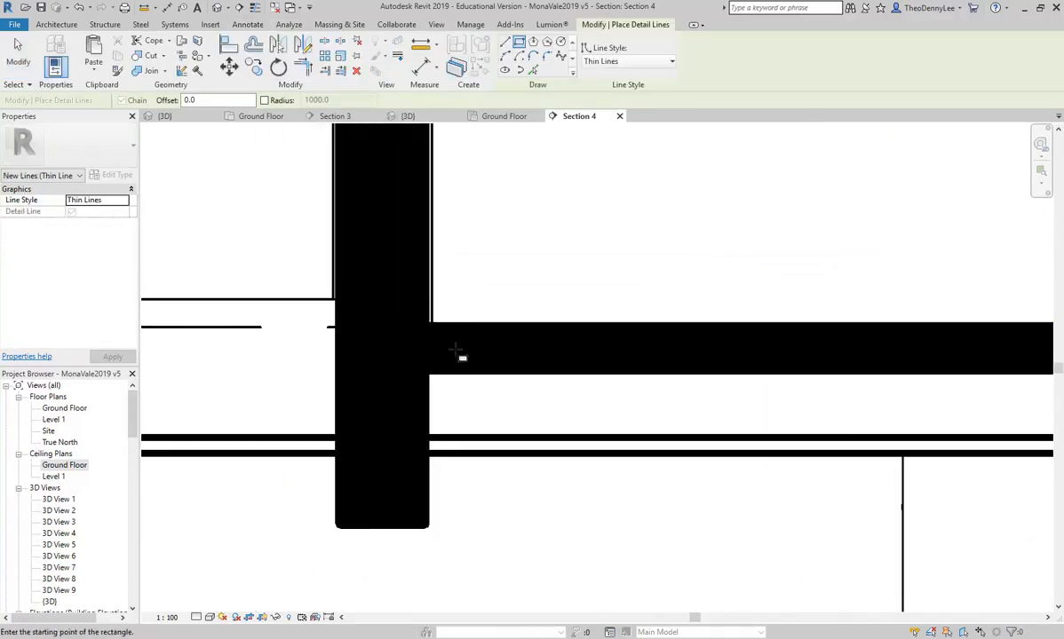
{"action": "scroll", "coordinate": [454, 350], "scroll_direction": "up", "scroll_amount": 2}
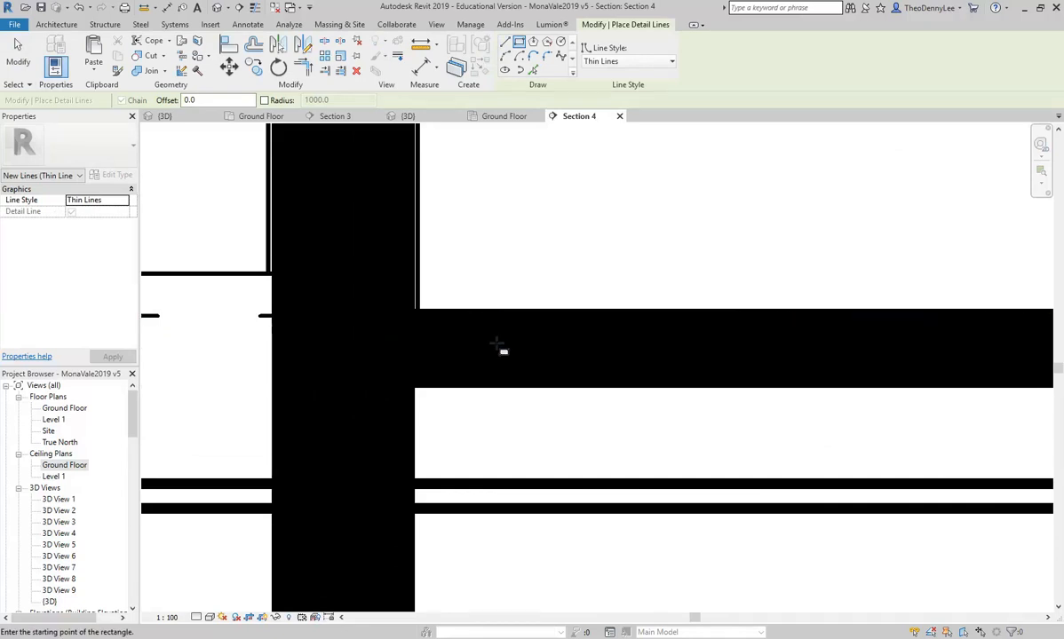
{"action": "left_click", "coordinate": [422, 327]}
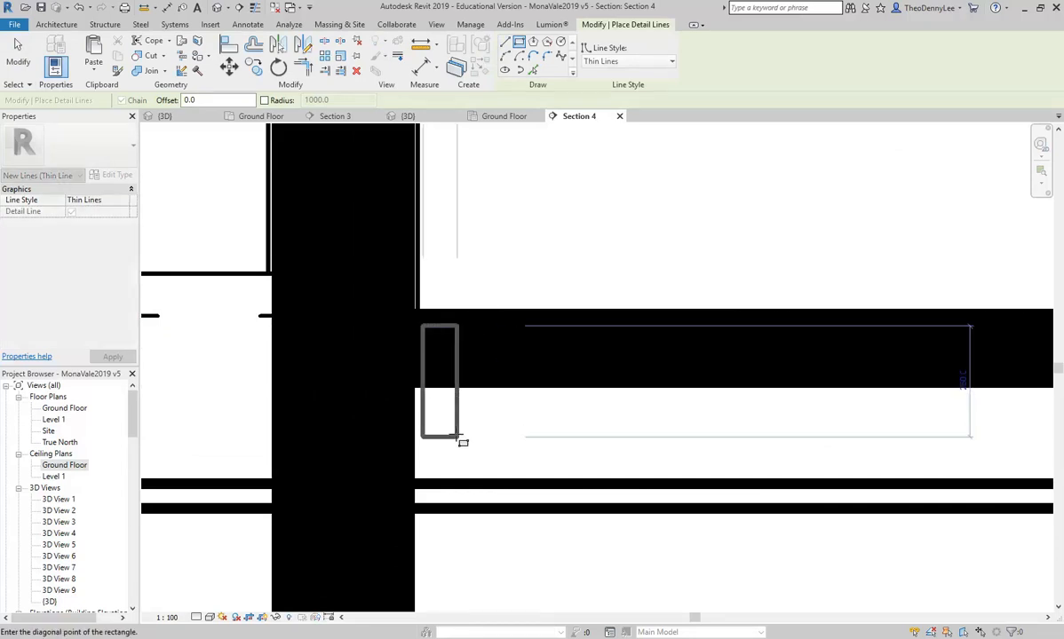
{"action": "left_click", "coordinate": [441, 437]}
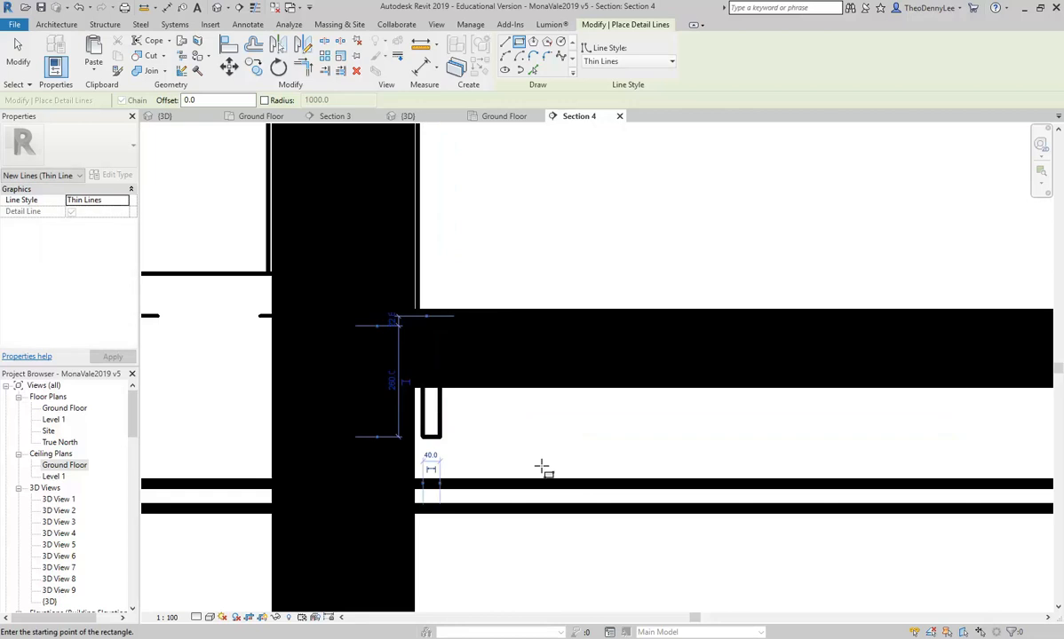
{"action": "key", "text": "Escape"}
{"action": "key", "text": "Escape"}
- Select all four lines of the detail rectangle and move them flush against the dividing wall's face
{"action": "middle_click_drag", "start_coordinate": [415, 351], "coordinate": [472, 356]}
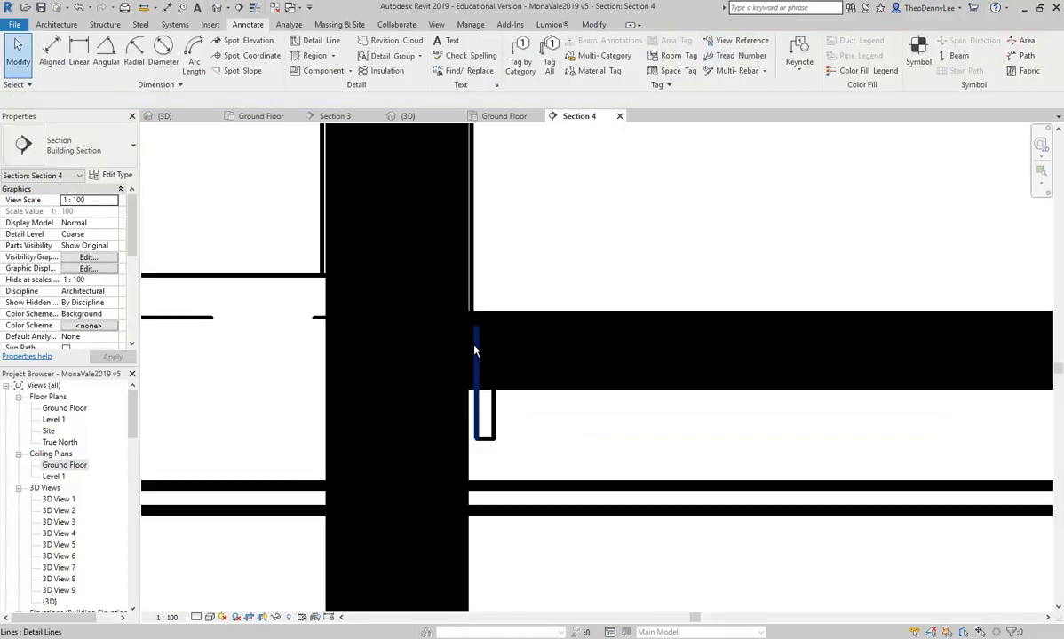
{"action": "scroll", "coordinate": [472, 356], "scroll_direction": "up", "scroll_amount": 2}
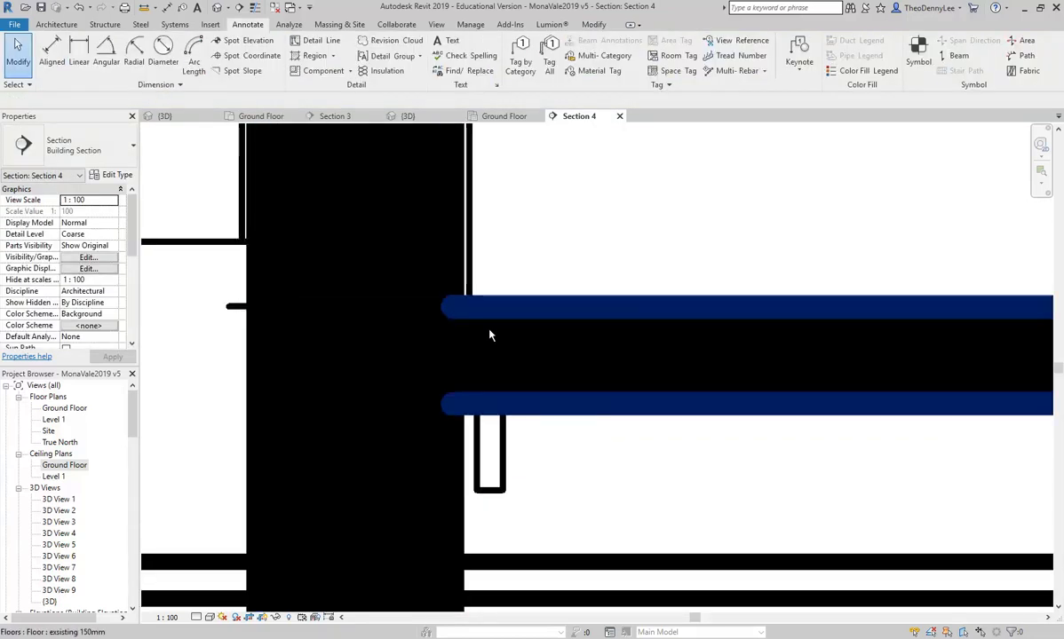
{"action": "key", "text": "Tab"}
{"action": "left_click", "coordinate": [503, 443]}
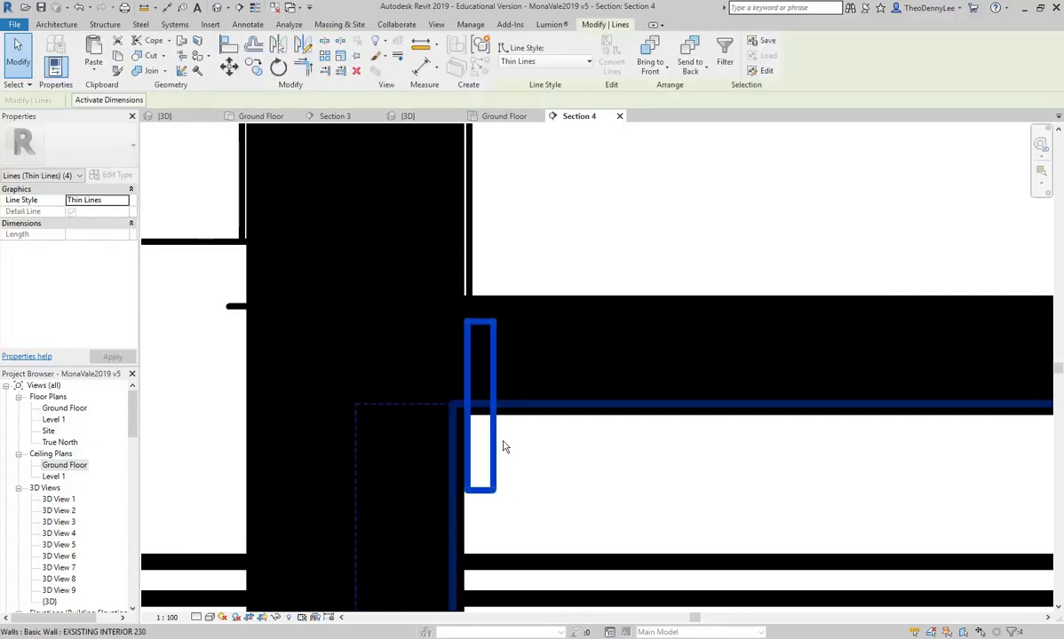
{"action": "scroll", "coordinate": [415, 459], "scroll_direction": "down", "scroll_amount": 2}
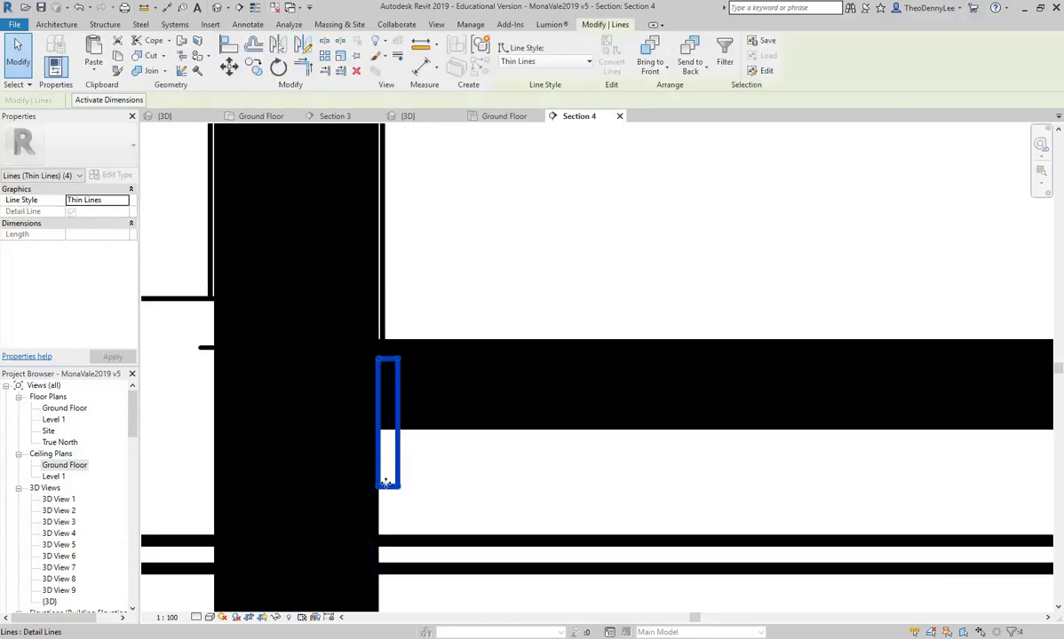
- Move the bottom line of the detail rectangle so the rectangle is 200 mm high
{"action": "left_click", "coordinate": [391, 485]}
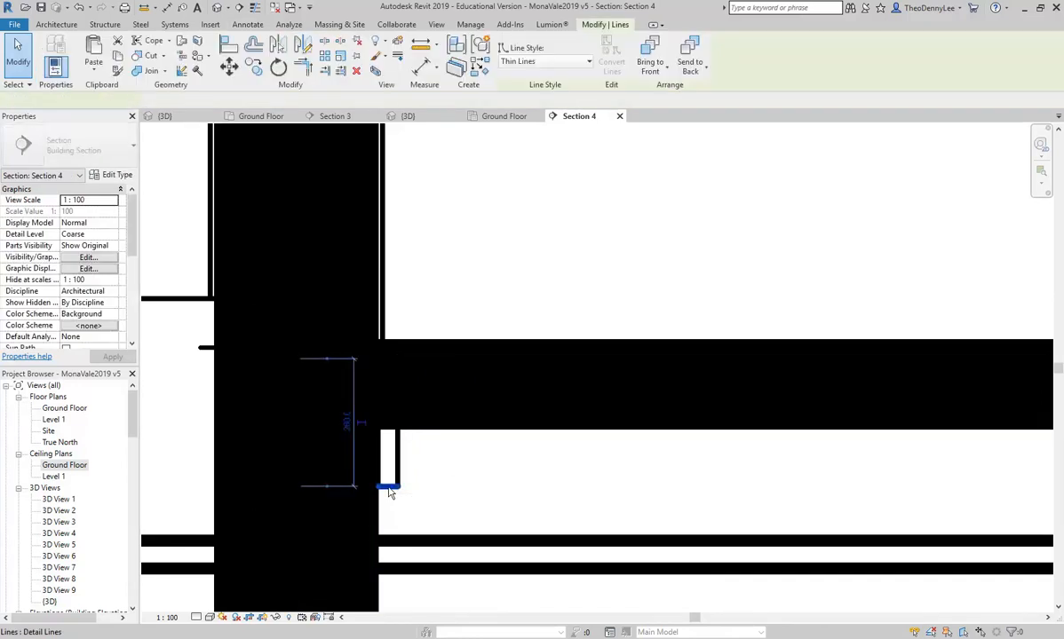
{"action": "left_click", "coordinate": [346, 423]}
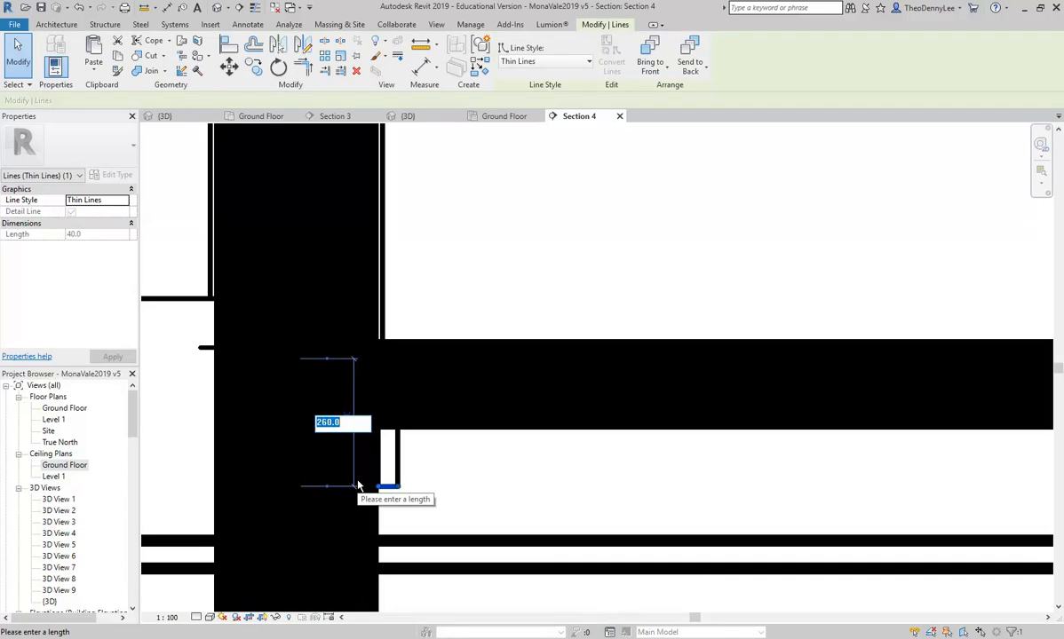
{"action": "type", "text": "20"}
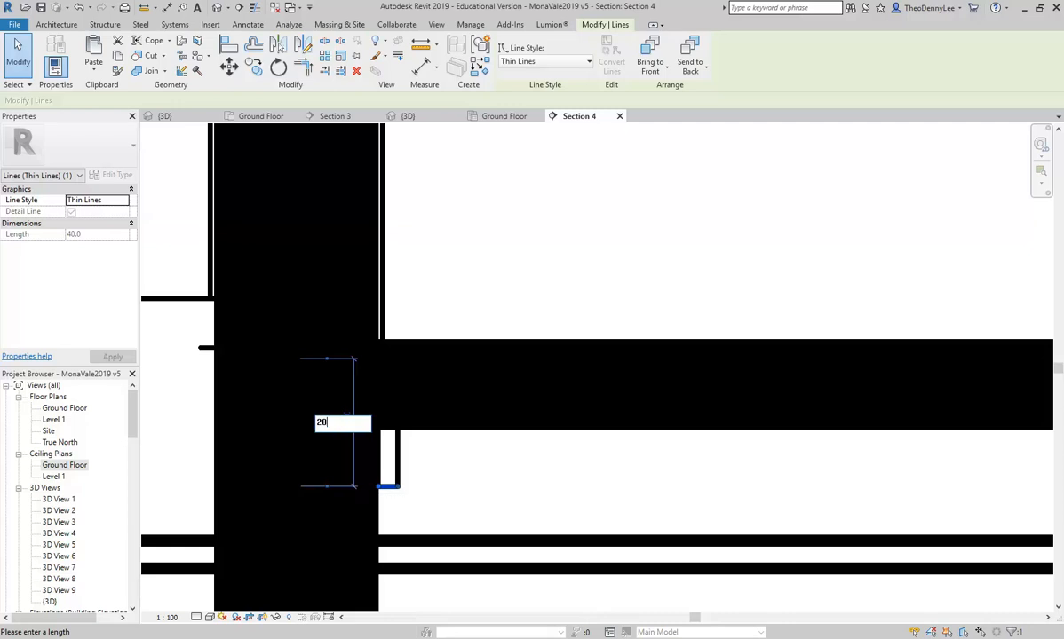
{"action": "key", "text": "Return"}
{"action": "key", "text": "Escape"}
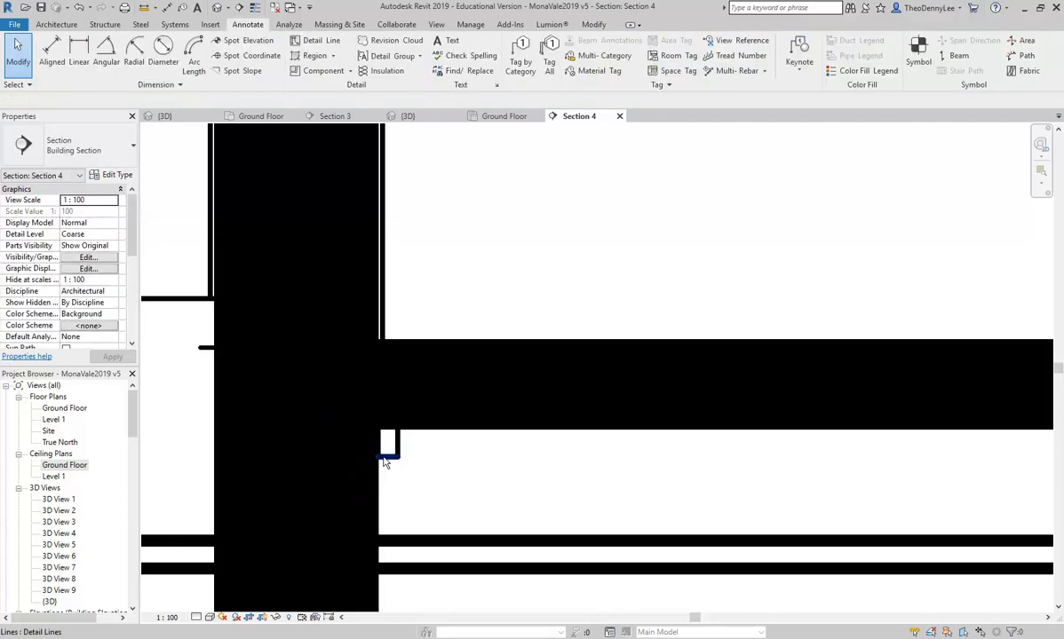
- Move the ceiling beneath the detail rectangle up so its top meets the rectangle's bottom edge
{"action": "scroll", "coordinate": [394, 461], "scroll_direction": "down", "scroll_amount": 2}
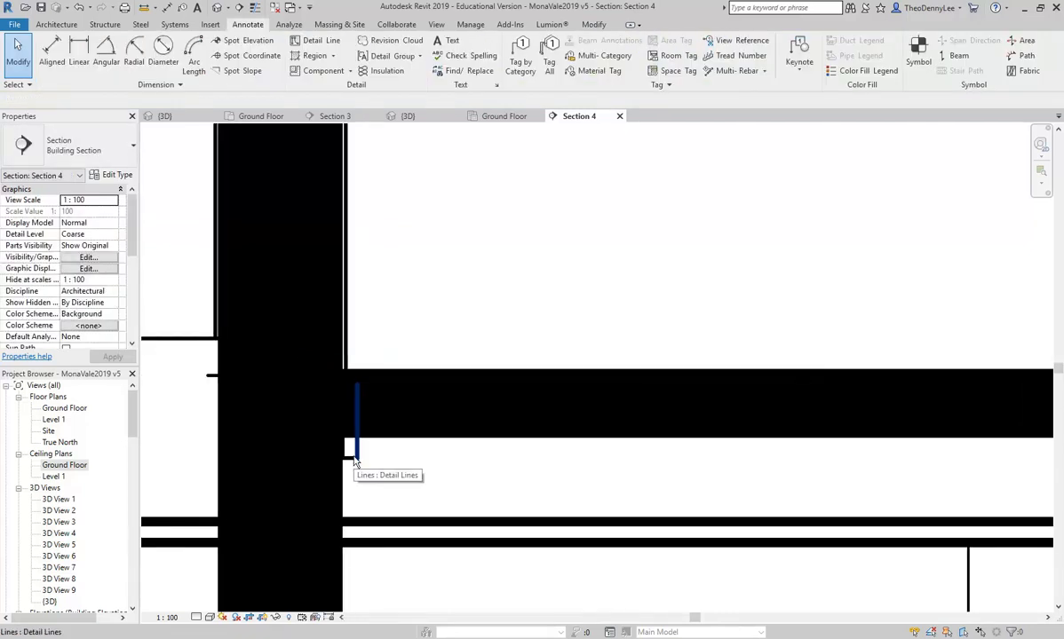
{"action": "left_click", "coordinate": [390, 530]}
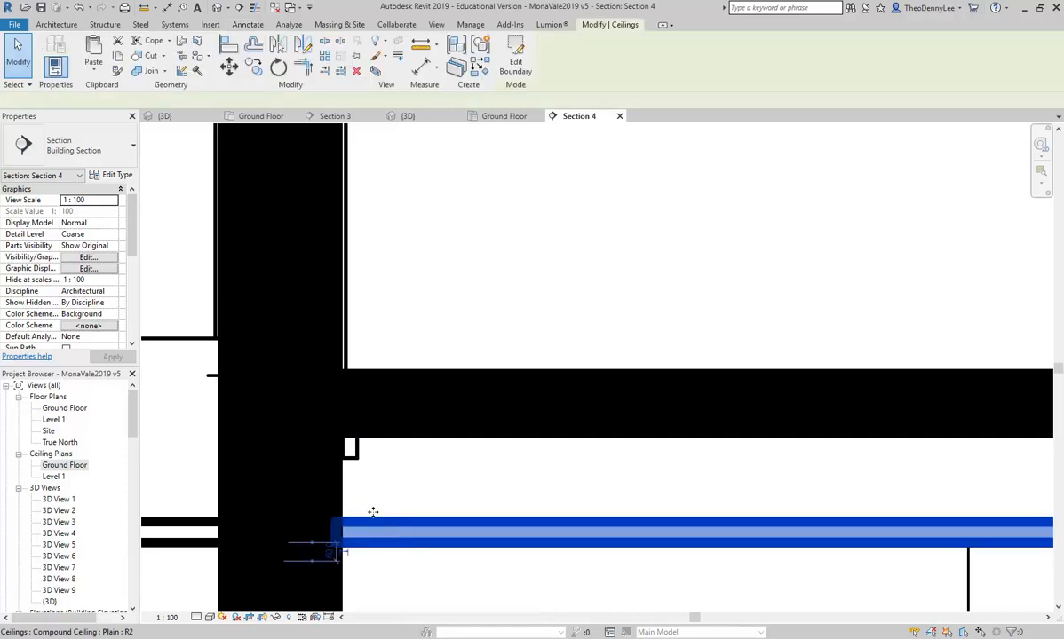
{"action": "left_click", "coordinate": [228, 66]}
{"action": "scroll", "coordinate": [346, 509], "scroll_direction": "up", "scroll_amount": 2}
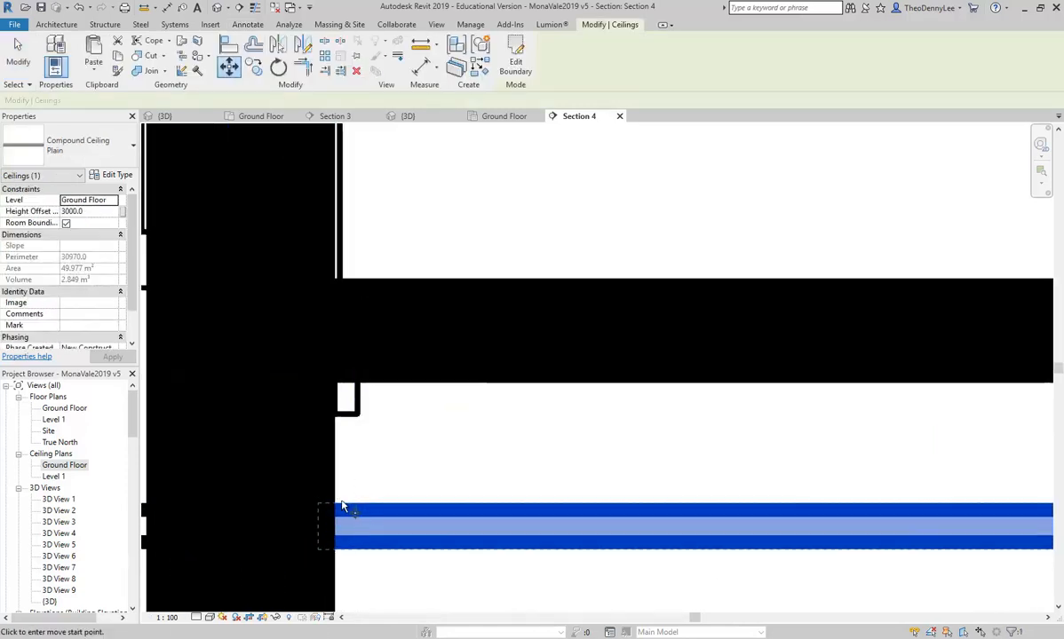
{"action": "left_click", "coordinate": [343, 510]}
{"action": "left_click", "coordinate": [343, 421]}
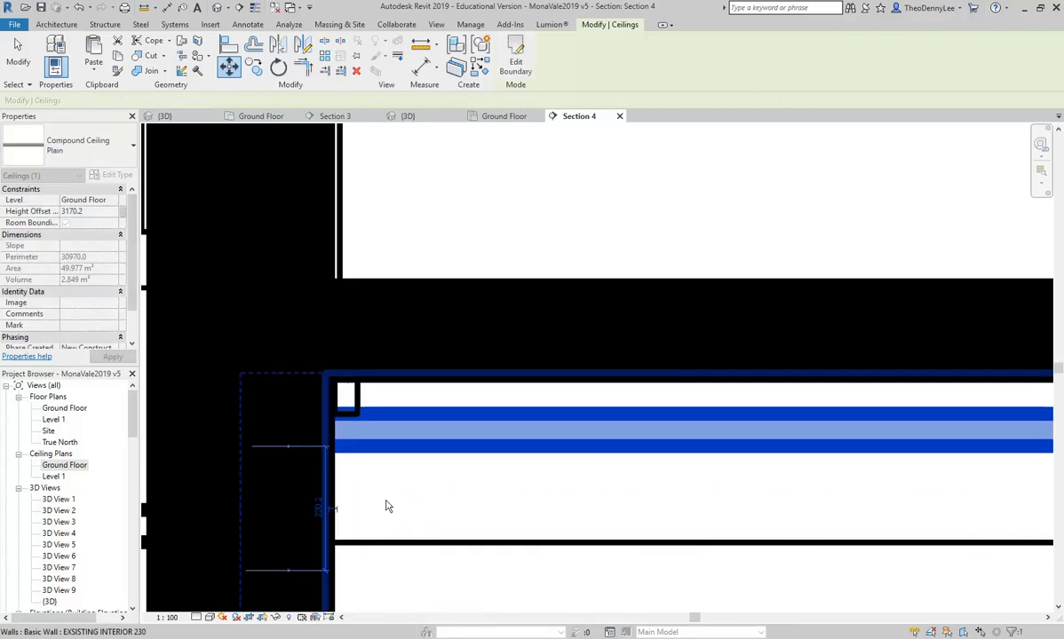
{"action": "key", "text": "Escape"}
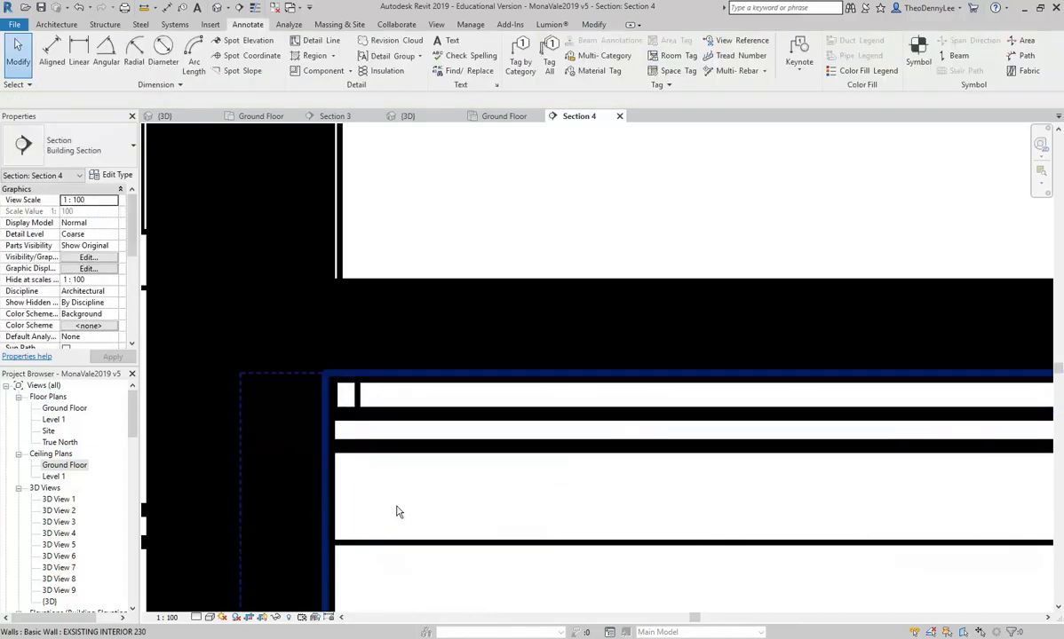
- Select the detail rectangle's chain of four thin lines and delete it
{"action": "middle_click_drag", "start_coordinate": [373, 424], "coordinate": [338, 497]}
{"action": "scroll", "coordinate": [326, 483], "scroll_direction": "down", "scroll_amount": 1}
{"action": "key", "text": "Tab"}
{"action": "left_click", "coordinate": [323, 475]}
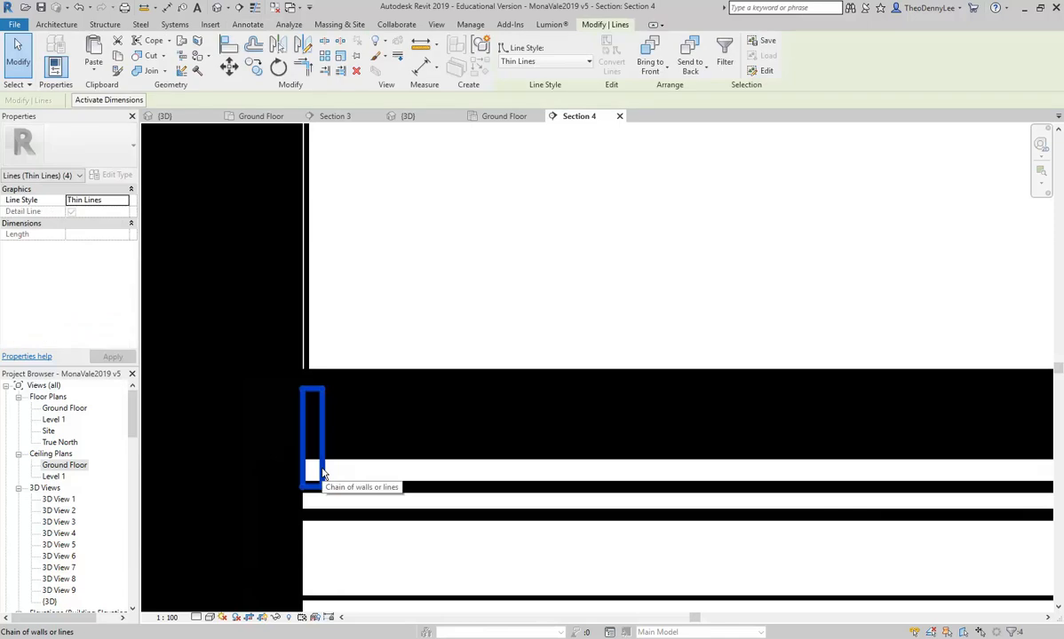
{"action": "key", "text": "Escape"}
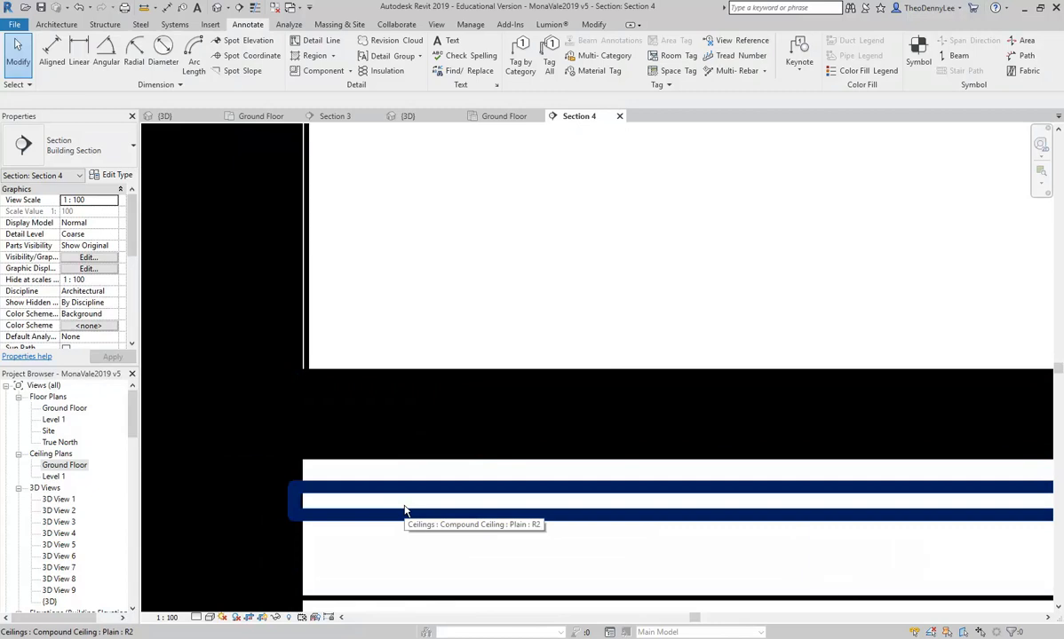
- Undo the rectangle deletion and the ceiling move to compare the previous arrangement, and redo both changes
{"action": "middle_click_drag", "start_coordinate": [360, 504], "coordinate": [491, 533]}
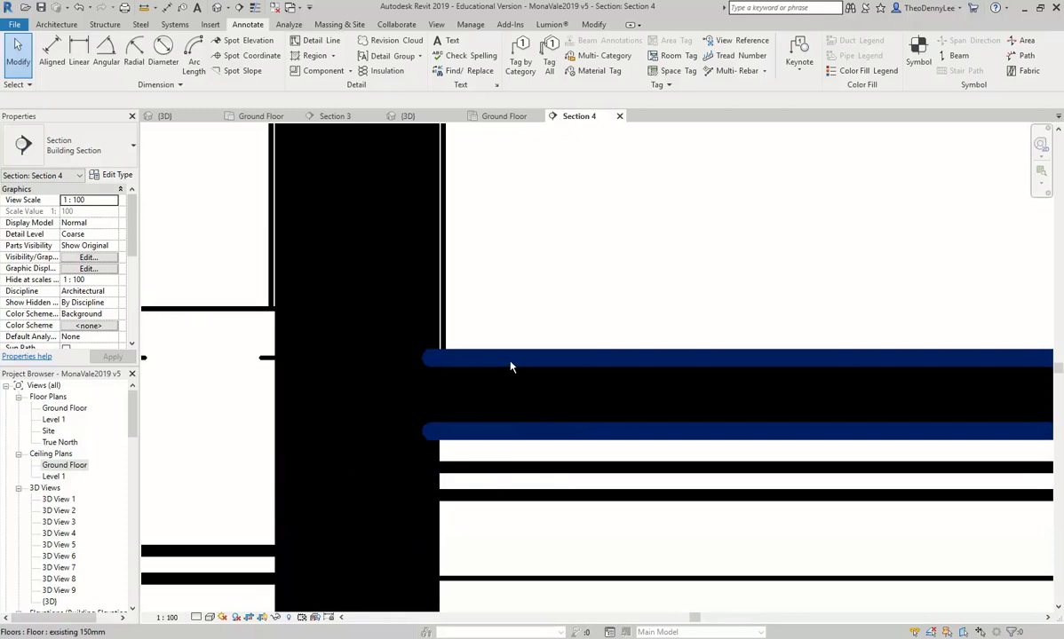
{"action": "scroll", "coordinate": [527, 480], "scroll_direction": "down", "scroll_amount": 1}
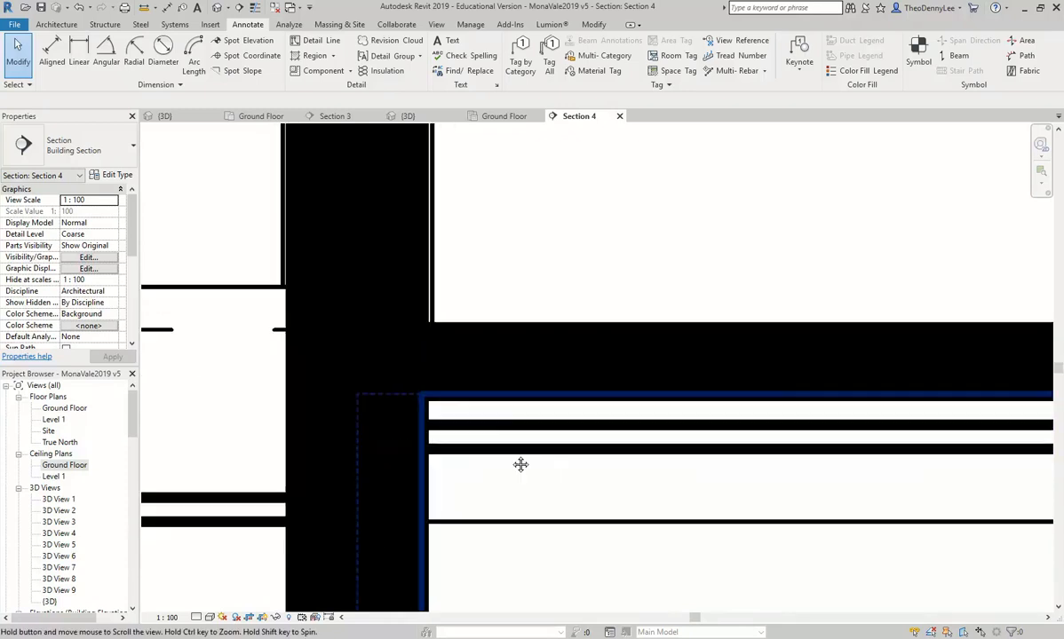
{"action": "left_click", "coordinate": [79, 8]}
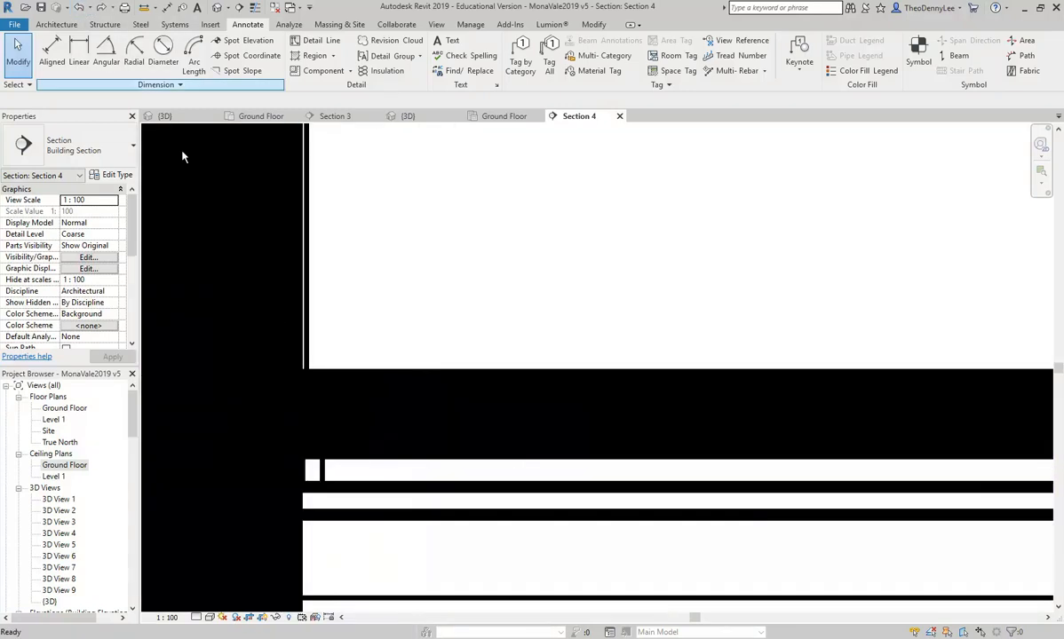
{"action": "left_click", "coordinate": [79, 8]}
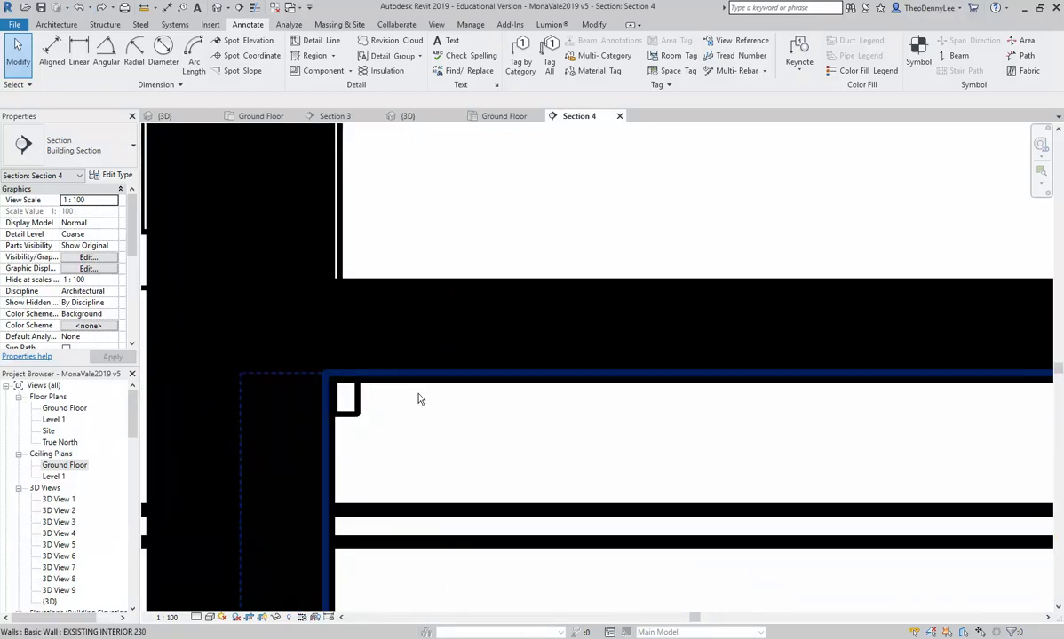
{"action": "left_click", "coordinate": [102, 11]}
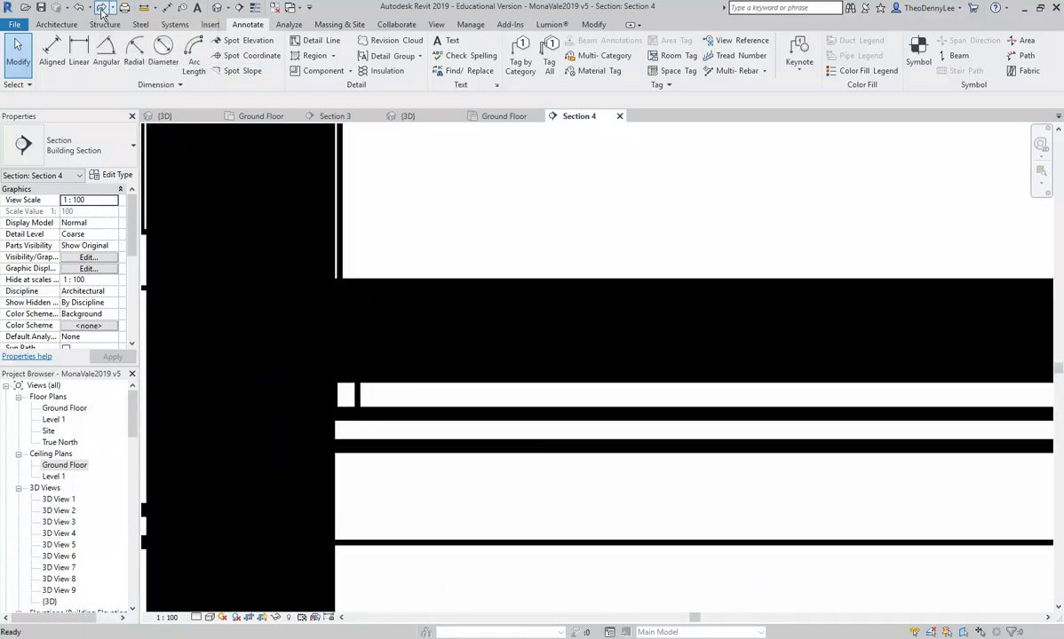
{"action": "left_click", "coordinate": [104, 9]}
- Set the raised ceiling's height offset from the Ground Floor level to 3150 mm
{"action": "left_click", "coordinate": [423, 496]}
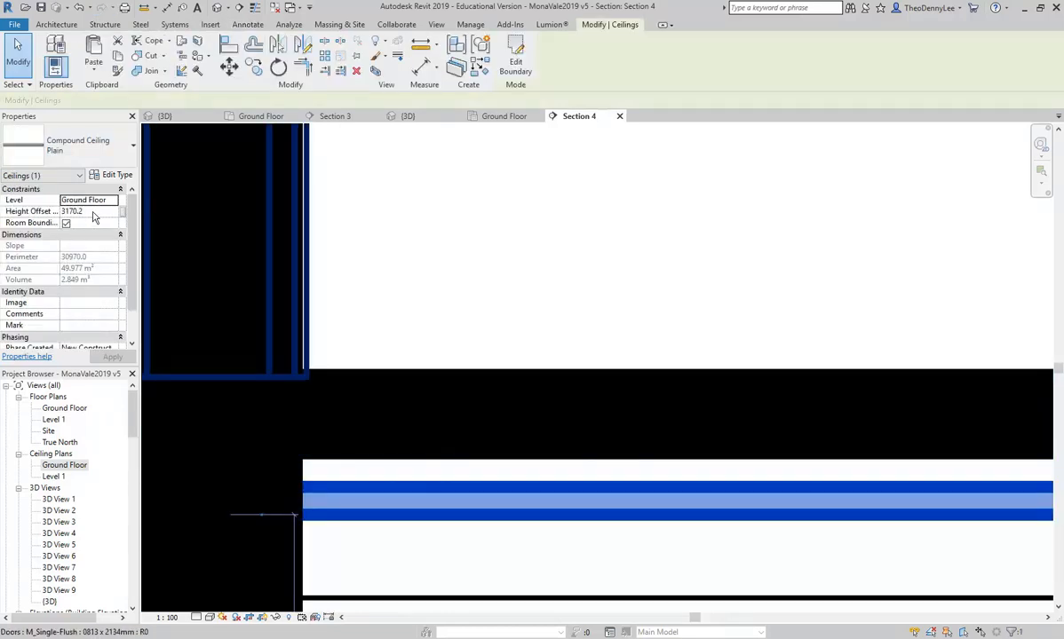
{"action": "left_click", "coordinate": [93, 212]}
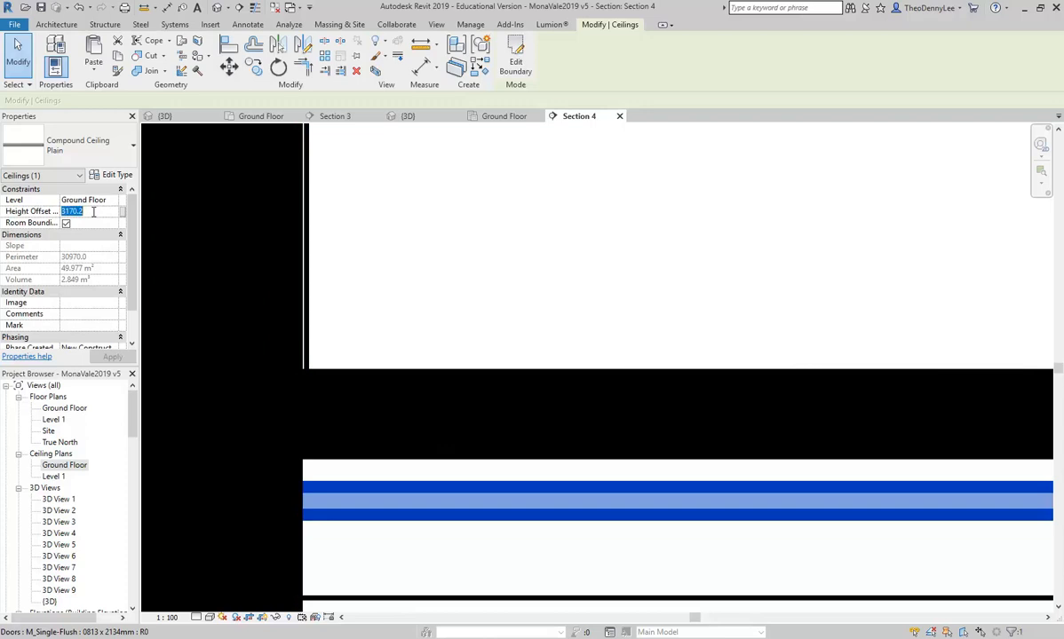
{"action": "type", "text": "31"}
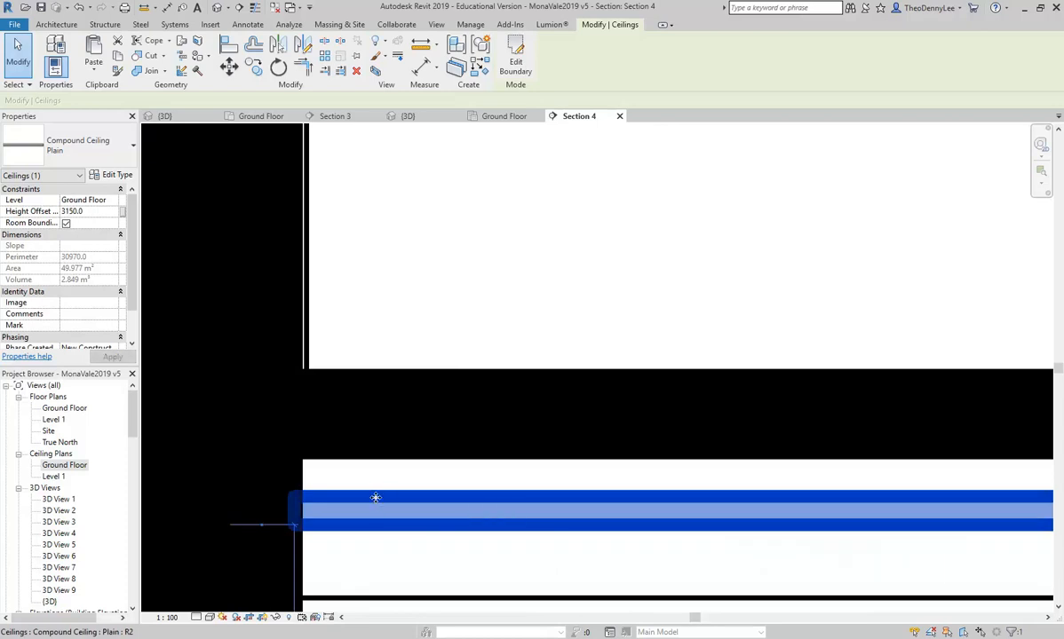
- Measure the vertical distance from the ceiling's underside to the underside of the upper floor slab
{"action": "middle_click_drag", "start_coordinate": [350, 438], "coordinate": [385, 407]}
{"action": "scroll", "coordinate": [416, 470], "scroll_direction": "up", "scroll_amount": 3}
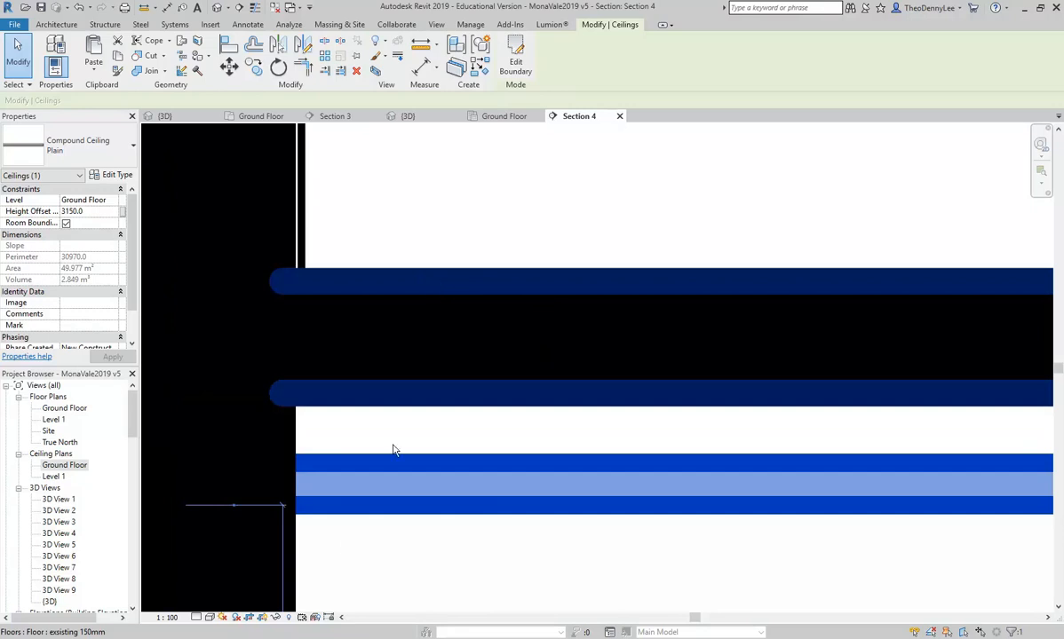
{"action": "left_click", "coordinate": [421, 44]}
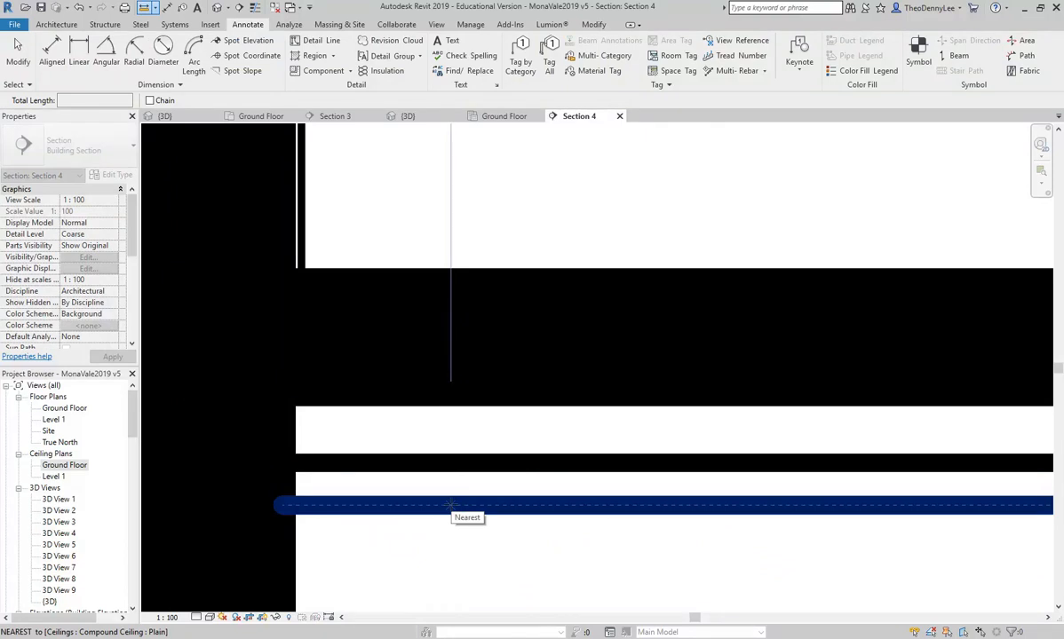
{"action": "left_click", "coordinate": [451, 505]}
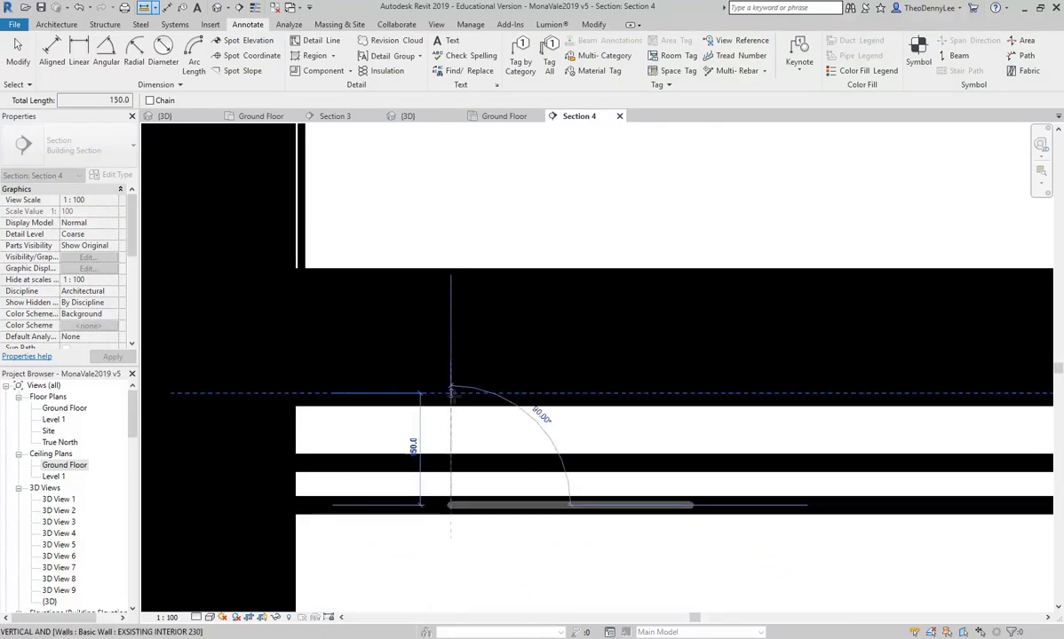
{"action": "left_click", "coordinate": [451, 391]}
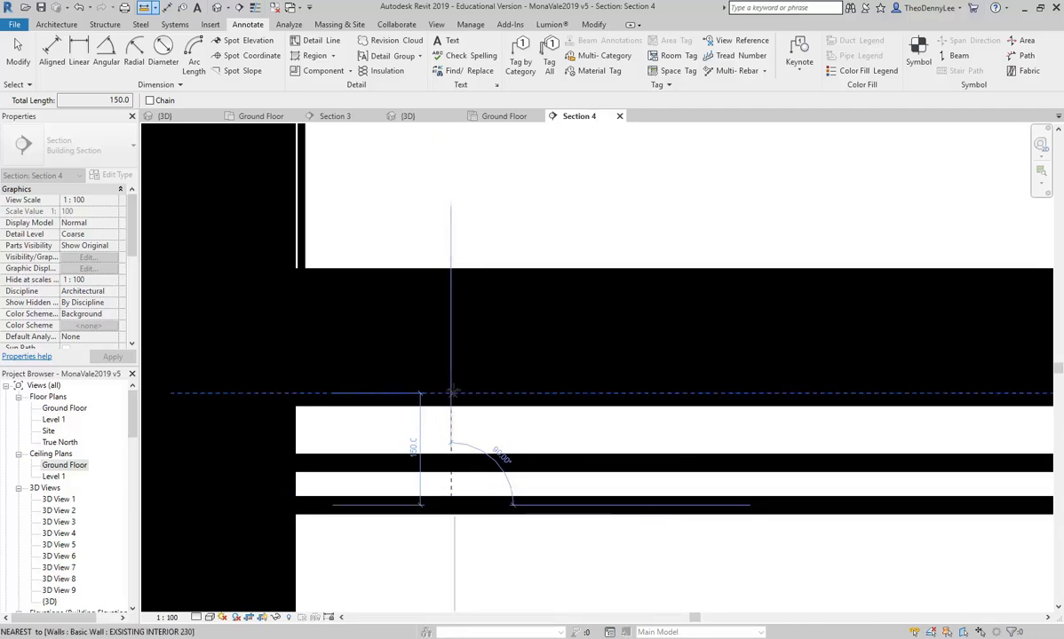
{"action": "key", "text": "Escape"}
- Duplicate the selected ceiling's type Plain under the name "Plain plasterboard"
{"action": "left_click", "coordinate": [473, 473]}
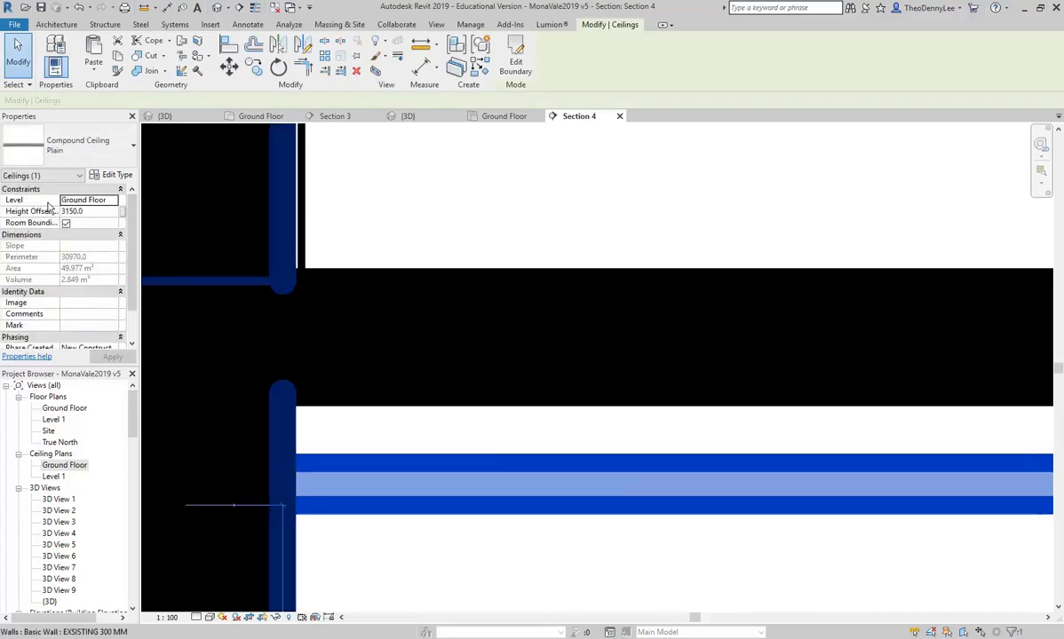
{"action": "left_click", "coordinate": [112, 174]}
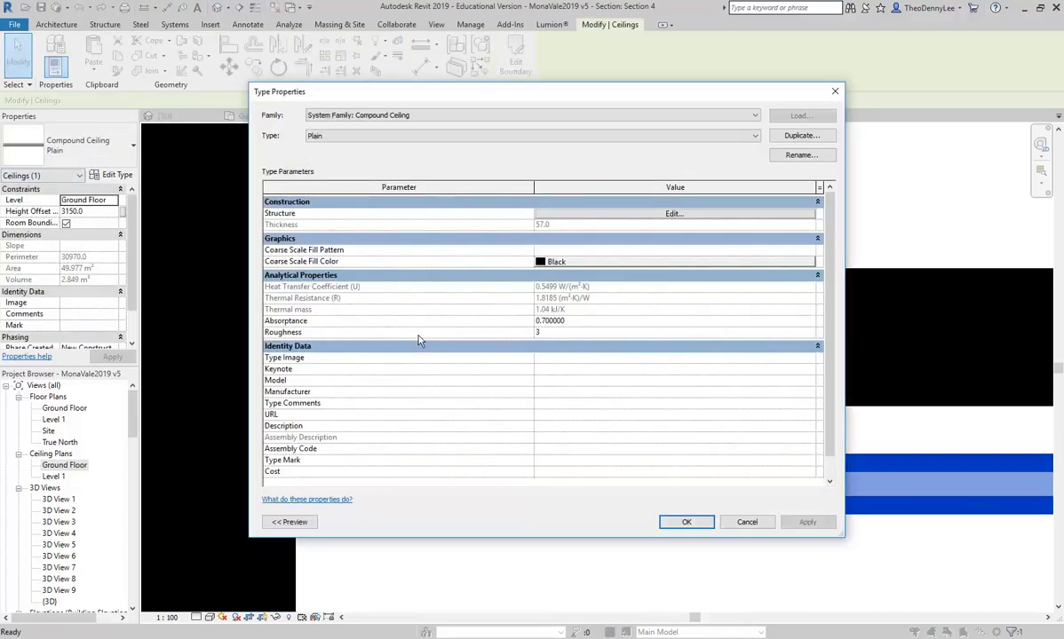
{"action": "left_click", "coordinate": [794, 141]}
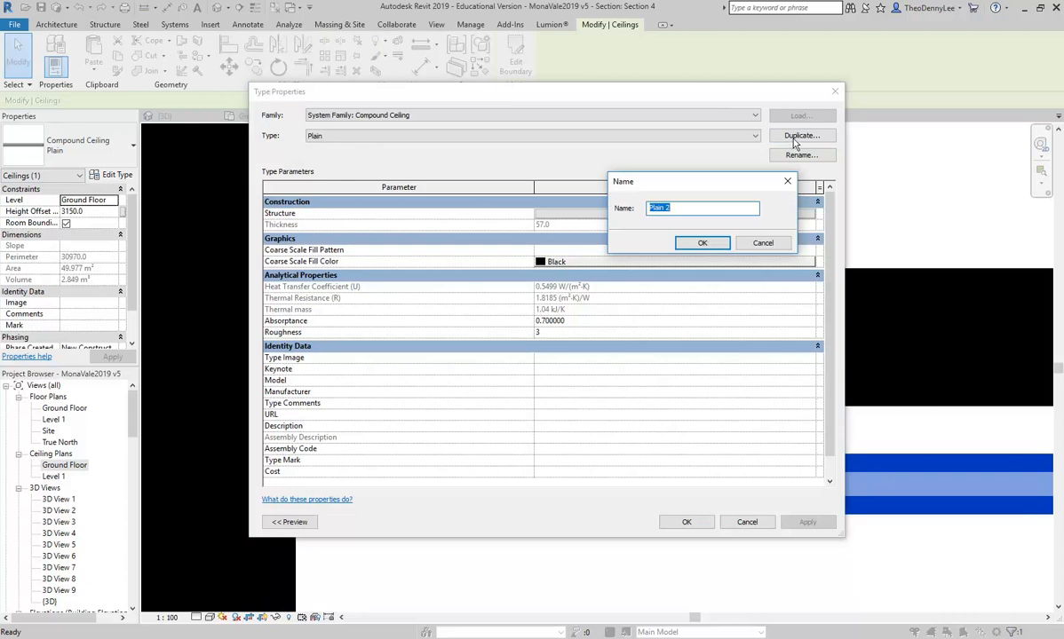
{"action": "double_click", "coordinate": [668, 207]}
{"action": "left_click", "coordinate": [702, 243]}
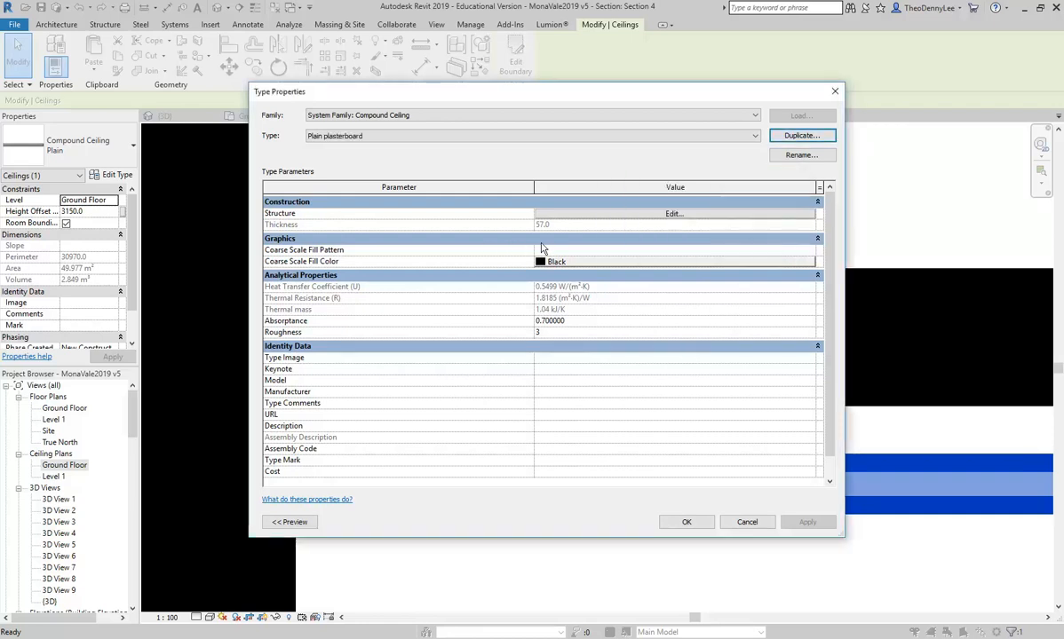
- In the new ceiling type's structure, set the Gypsum Wall Board layer's thickness to 10 mm
{"action": "left_click", "coordinate": [672, 214]}
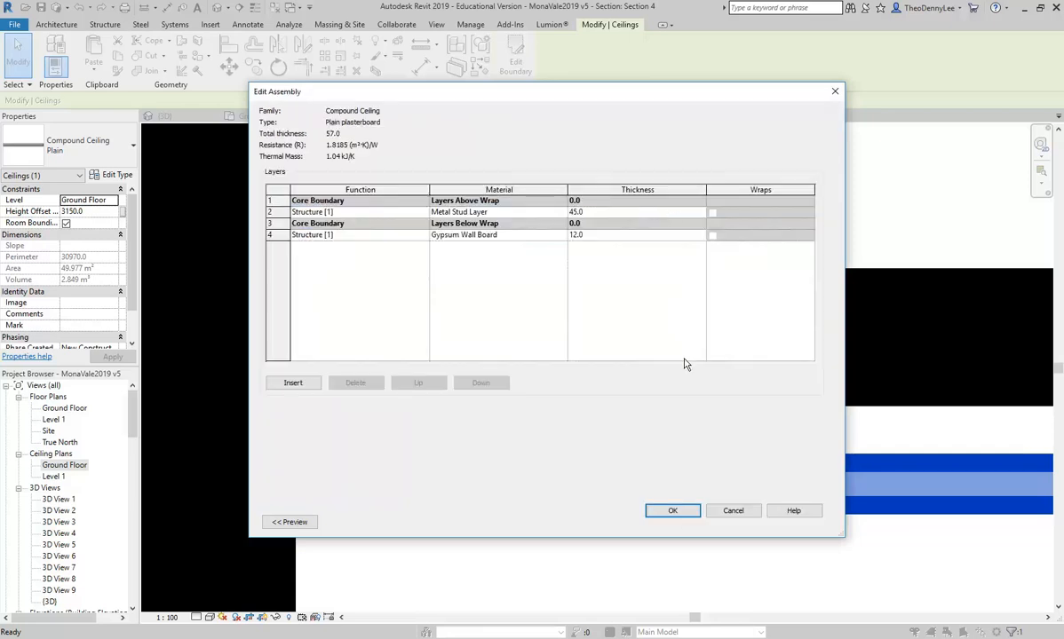
{"action": "left_click", "coordinate": [590, 235]}
{"action": "type", "text": "10"}
{"action": "left_click", "coordinate": [599, 213]}
{"action": "left_click", "coordinate": [602, 234]}
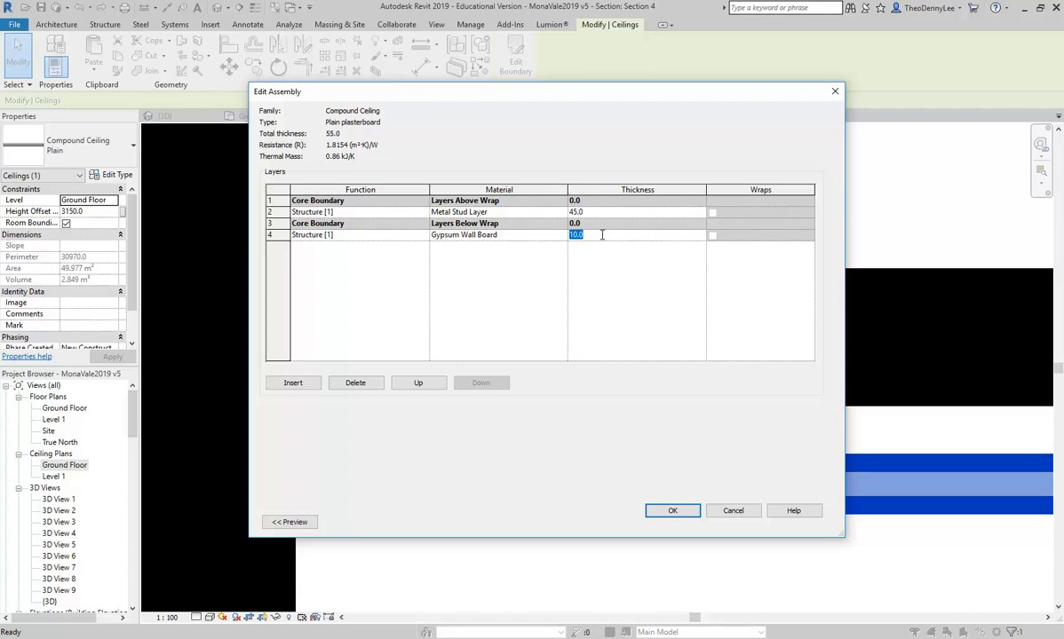
- Set the Metal Stud Layer's thickness to 140 mm and accept the edited ceiling assembly
{"action": "left_click", "coordinate": [533, 213]}
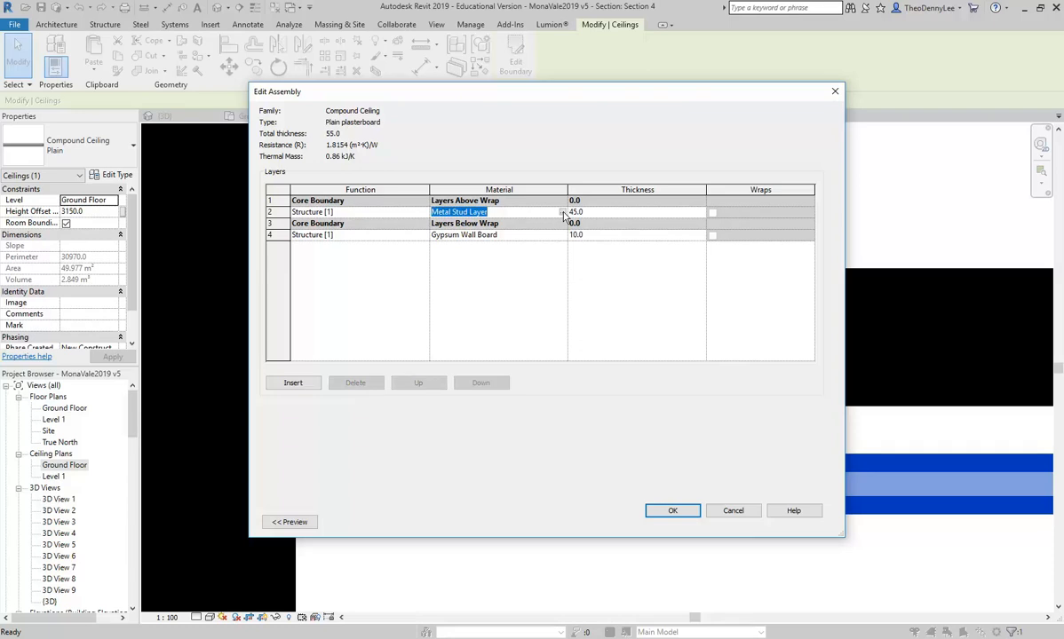
{"action": "left_click", "coordinate": [622, 211]}
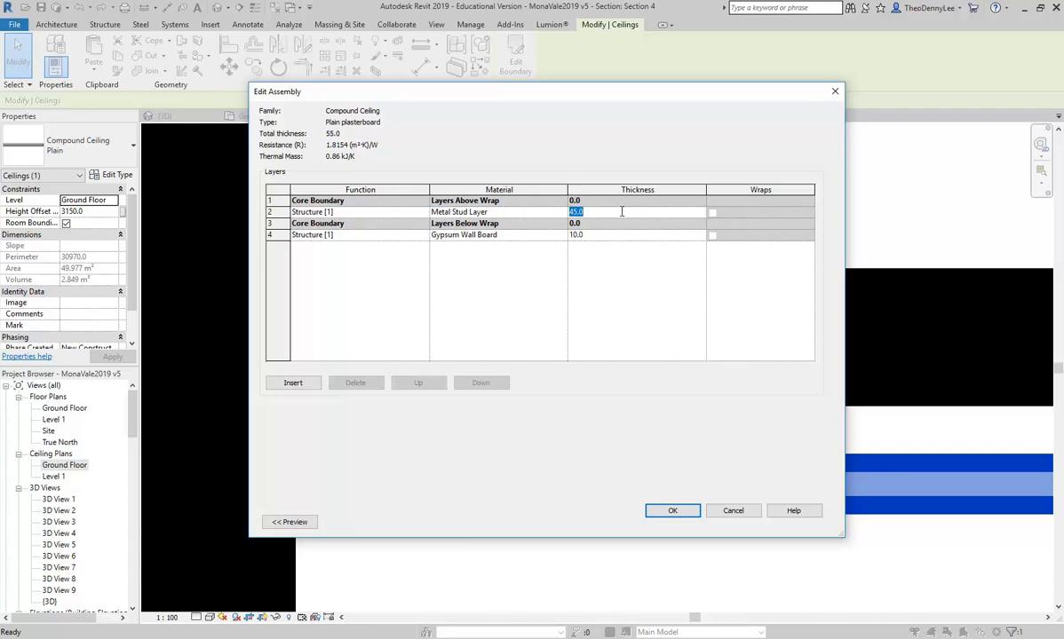
{"action": "type", "text": "140"}
{"action": "left_click", "coordinate": [619, 236]}
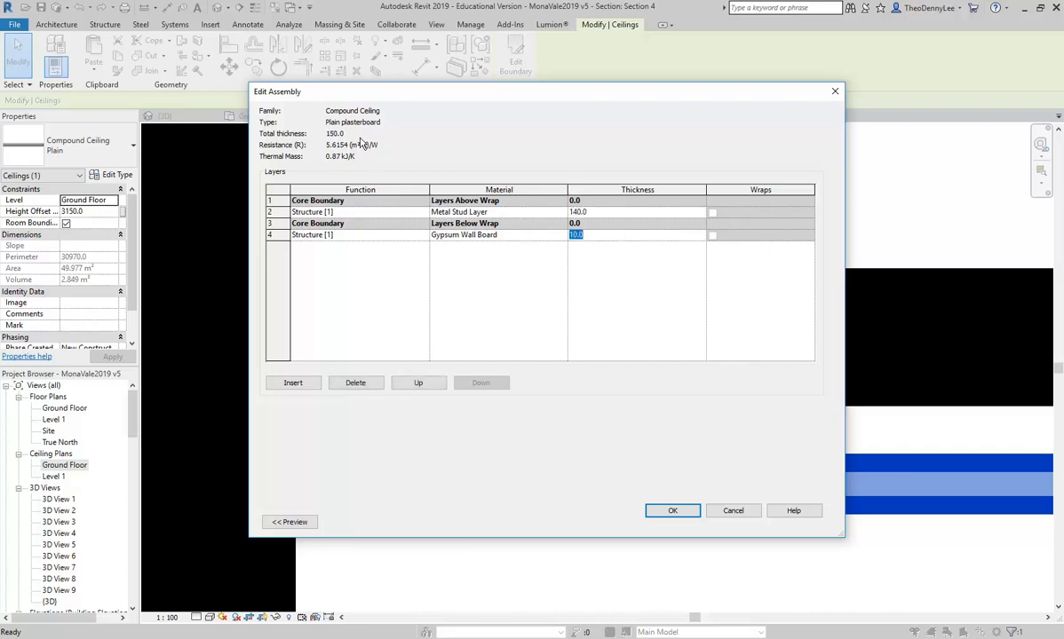
{"action": "left_click", "coordinate": [612, 213]}
{"action": "left_click", "coordinate": [612, 213]}
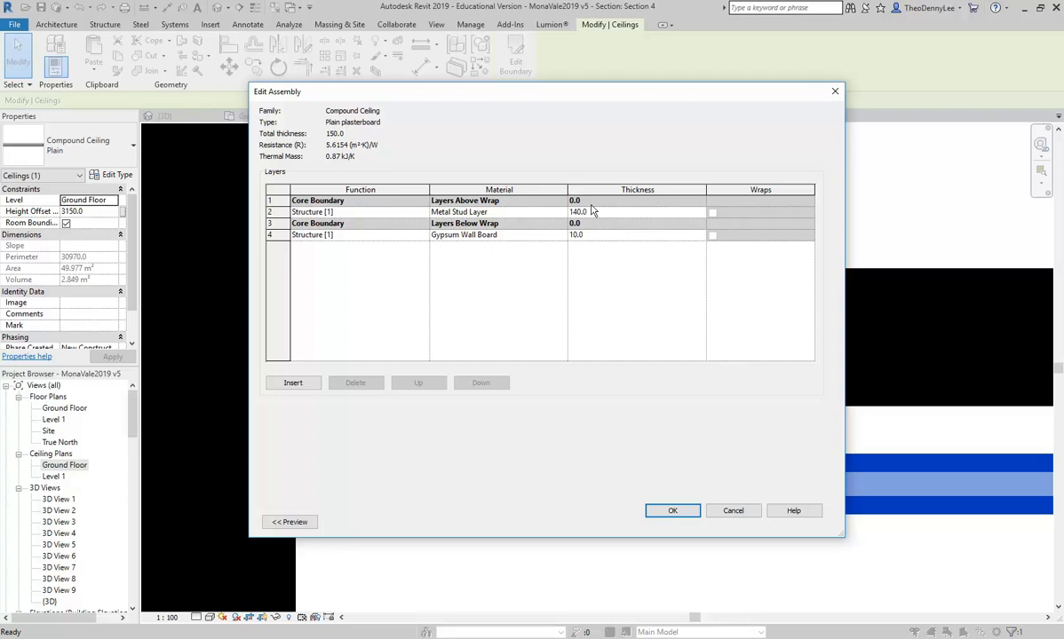
{"action": "left_click", "coordinate": [667, 513]}
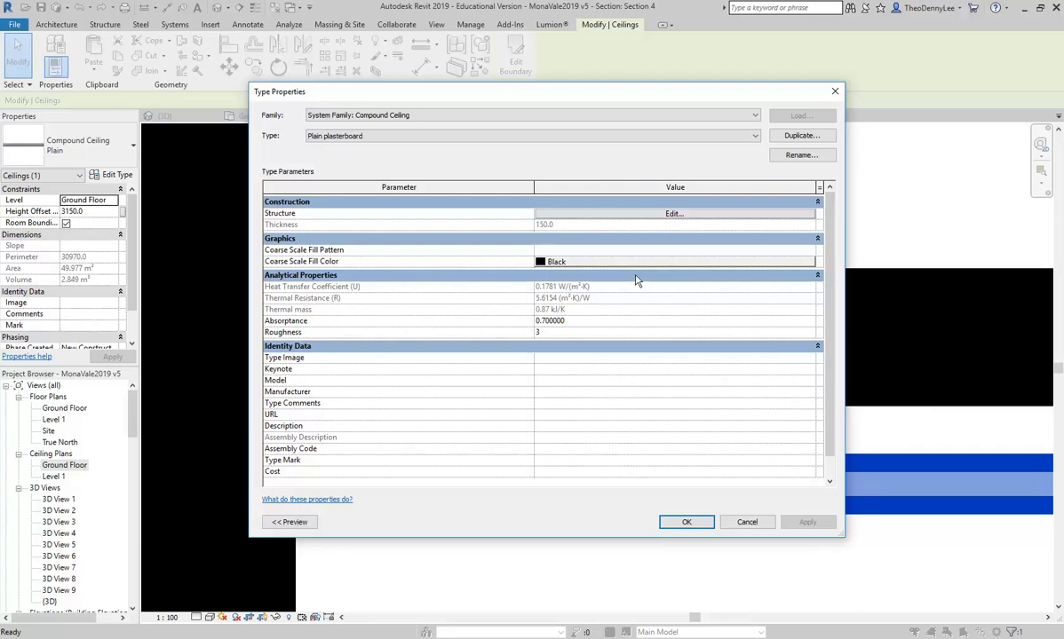
- Set the Plain plasterboard type's coarse scale fill pattern to <Solid fill>, apply the type properties and check the ceiling in the section
{"action": "left_click", "coordinate": [600, 251]}
{"action": "left_click", "coordinate": [810, 251]}
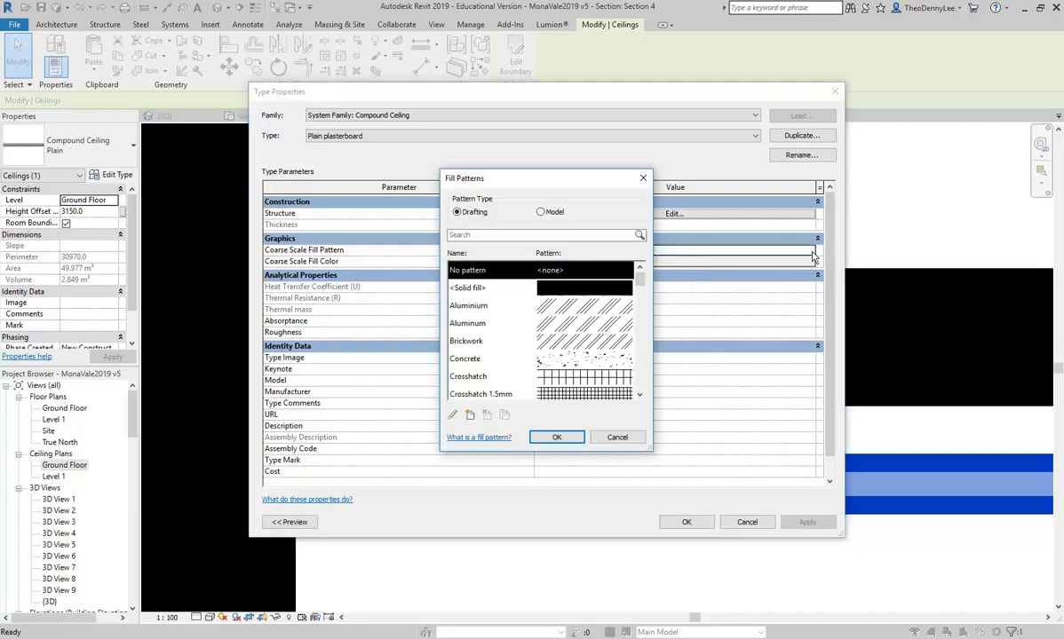
{"action": "left_click", "coordinate": [545, 438]}
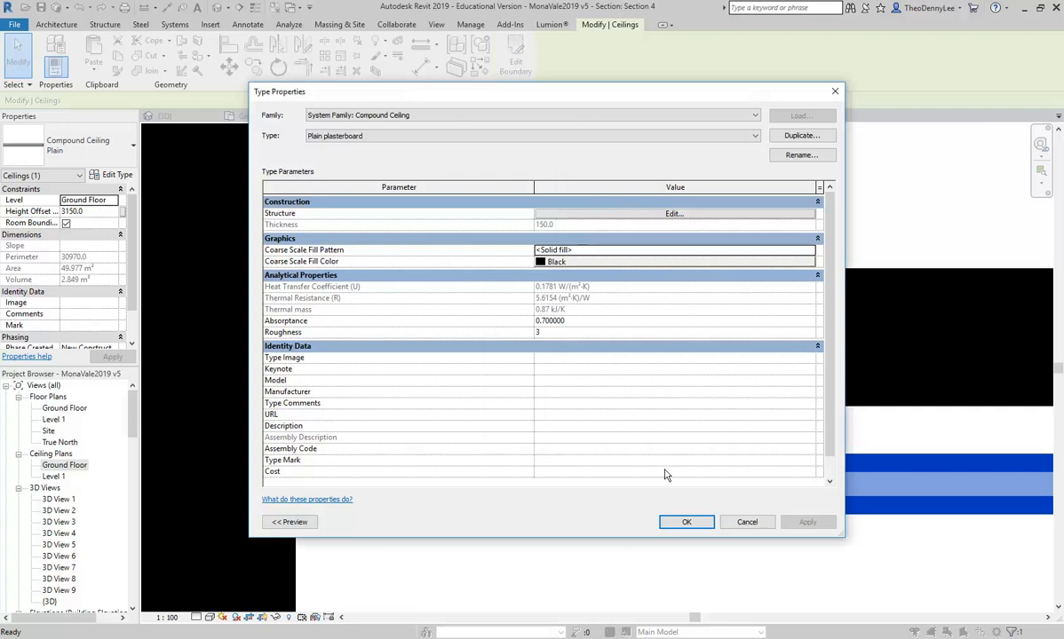
{"action": "left_click", "coordinate": [697, 521]}
{"action": "key", "text": "Escape"}
{"action": "scroll", "coordinate": [496, 302], "scroll_direction": "down", "scroll_amount": 3}
{"action": "scroll", "coordinate": [520, 370], "scroll_direction": "down", "scroll_amount": 6}
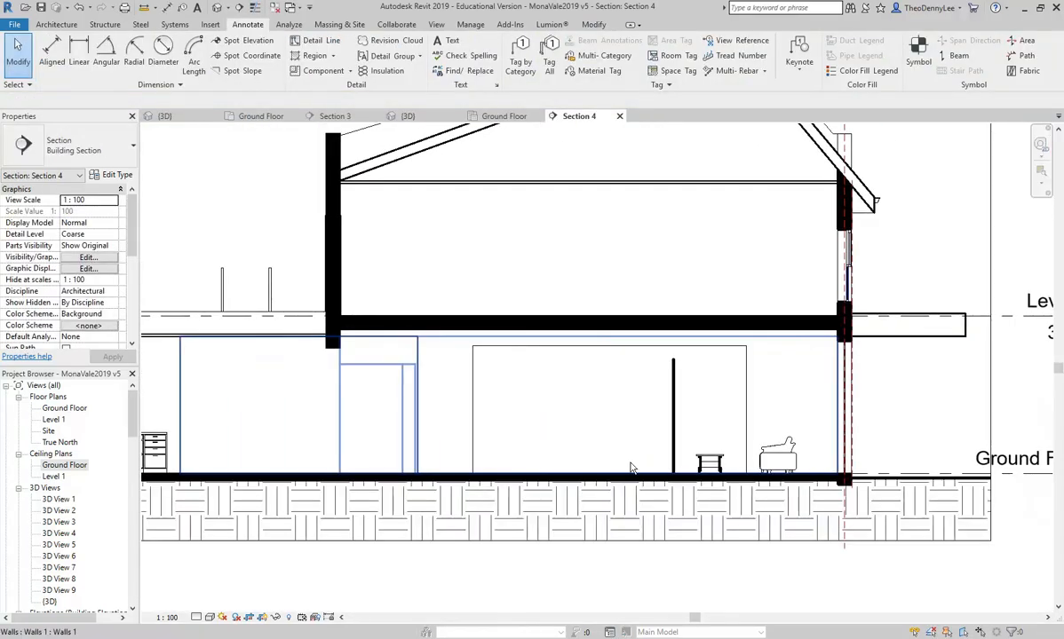
{"action": "scroll", "coordinate": [362, 309], "scroll_direction": "up", "scroll_amount": 4}
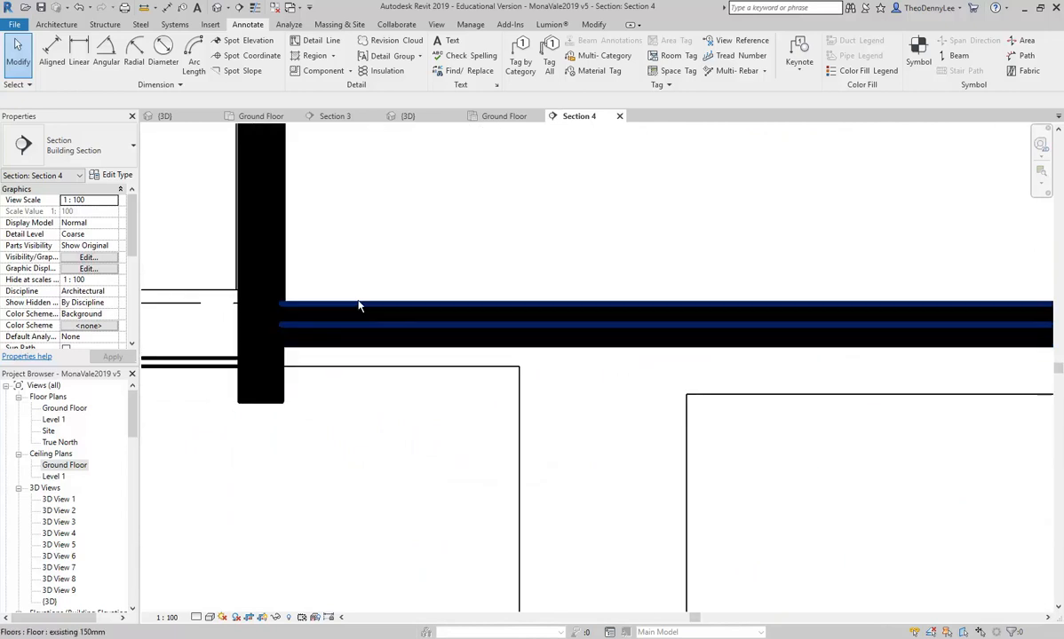
{"action": "left_click", "coordinate": [380, 344]}
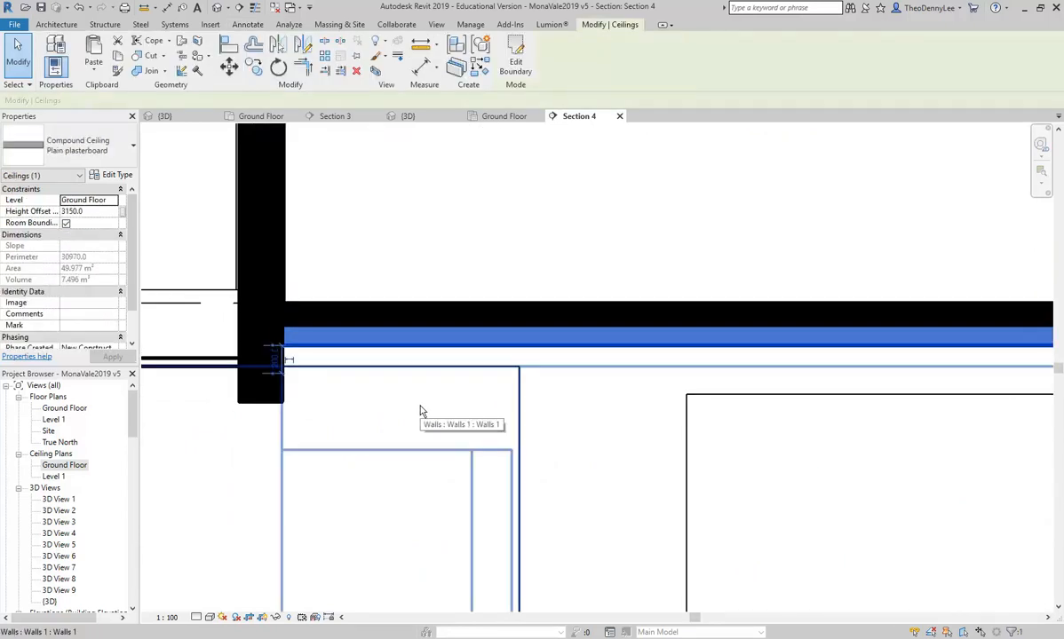
{"action": "left_click", "coordinate": [373, 283]}
- Change the type of the ceiling above the kitchen in Section 4 to Plain plasterboard
{"action": "scroll", "coordinate": [365, 290], "scroll_direction": "down", "scroll_amount": 6}
{"action": "middle_click_drag", "start_coordinate": [365, 290], "coordinate": [650, 297]}
{"action": "scroll", "coordinate": [612, 298], "scroll_direction": "up", "scroll_amount": 1}
{"action": "middle_click_drag", "start_coordinate": [249, 308], "coordinate": [484, 302]}
{"action": "middle_click_drag", "start_coordinate": [427, 399], "coordinate": [369, 389]}
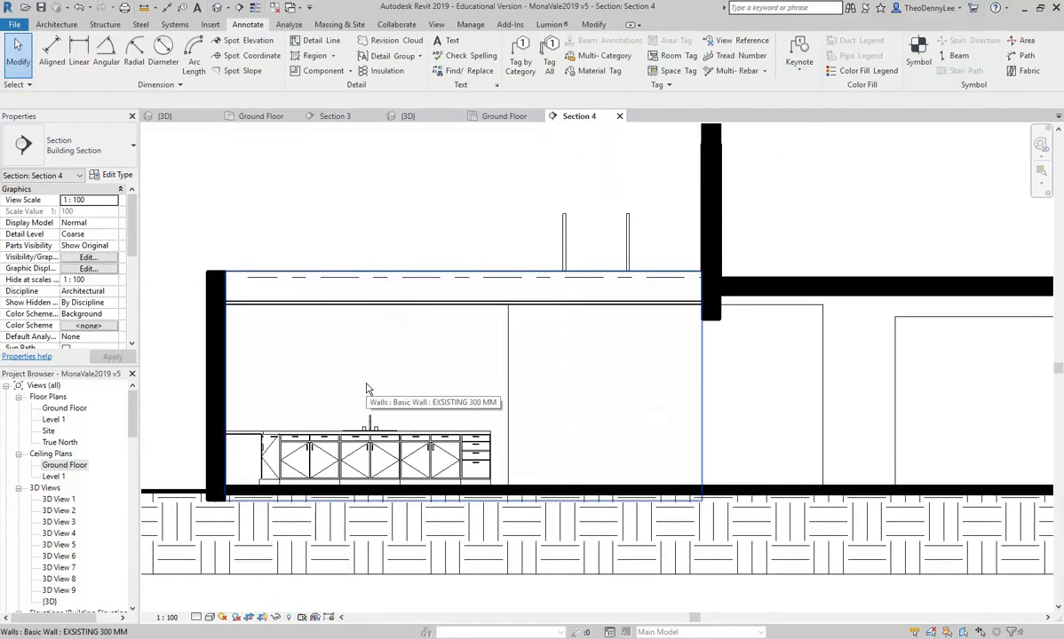
{"action": "left_click", "coordinate": [368, 303]}
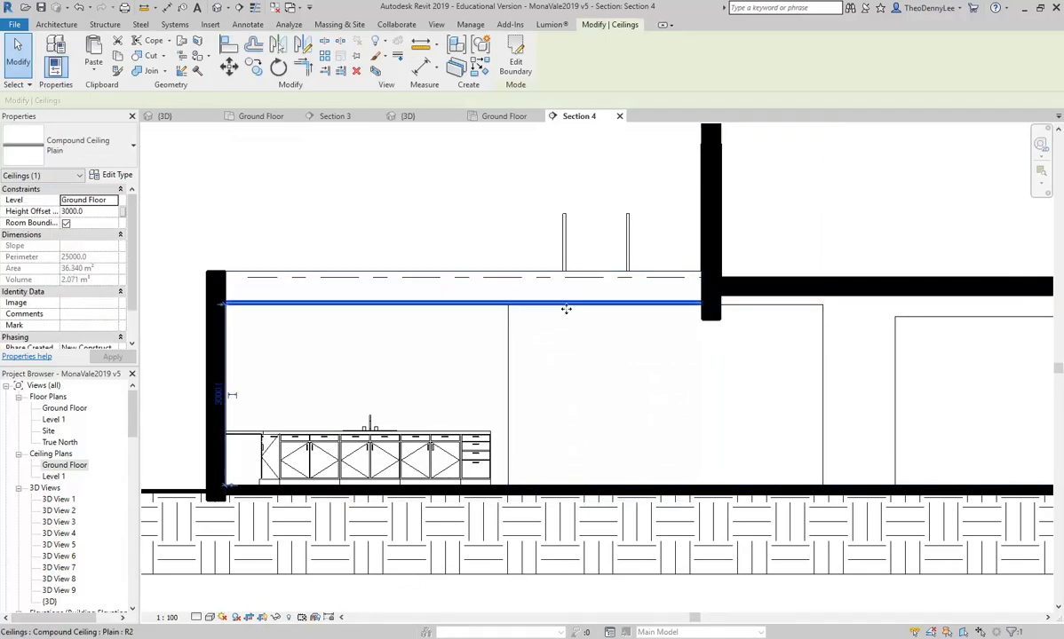
{"action": "left_click", "coordinate": [90, 149]}
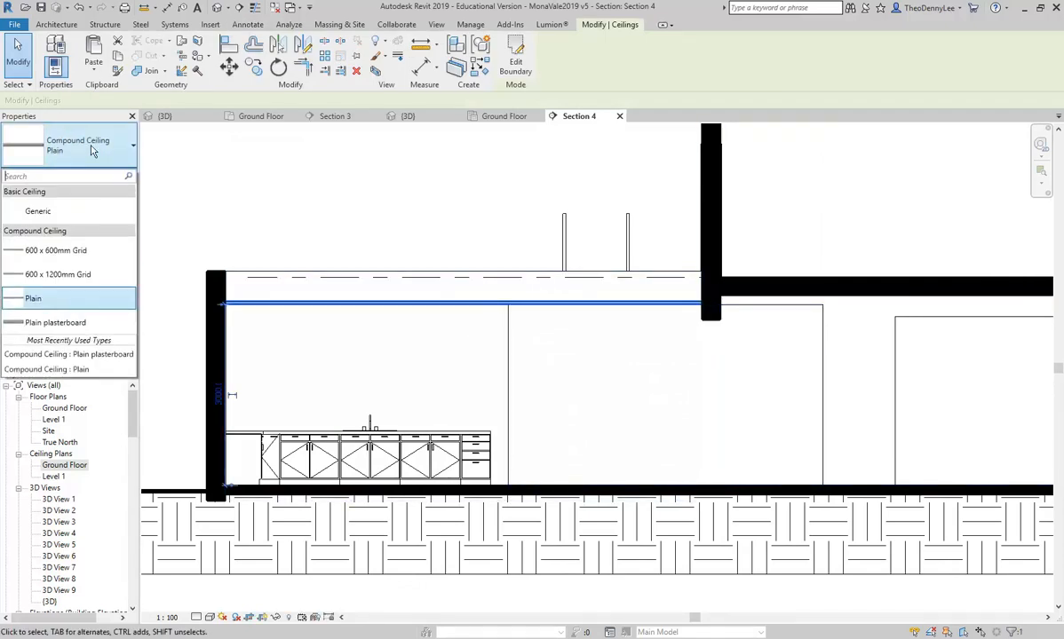
{"action": "left_click", "coordinate": [63, 329]}
{"action": "key", "text": "Escape"}
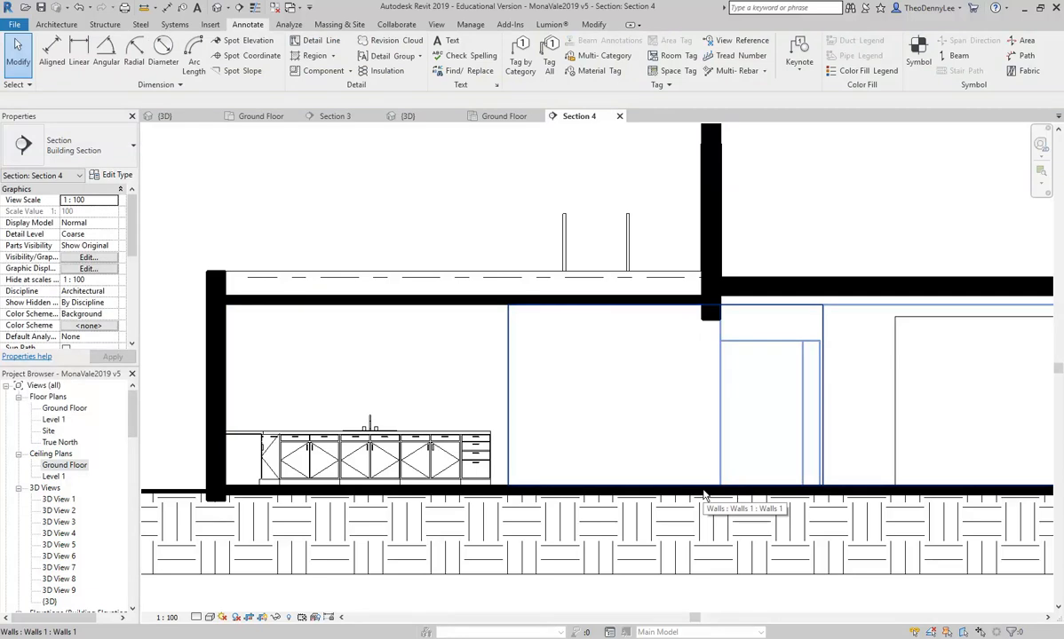
- Open the Ground Floor plan and go to the Section 3 view from its vertical section line
{"action": "scroll", "coordinate": [703, 495], "scroll_direction": "down", "scroll_amount": 4}
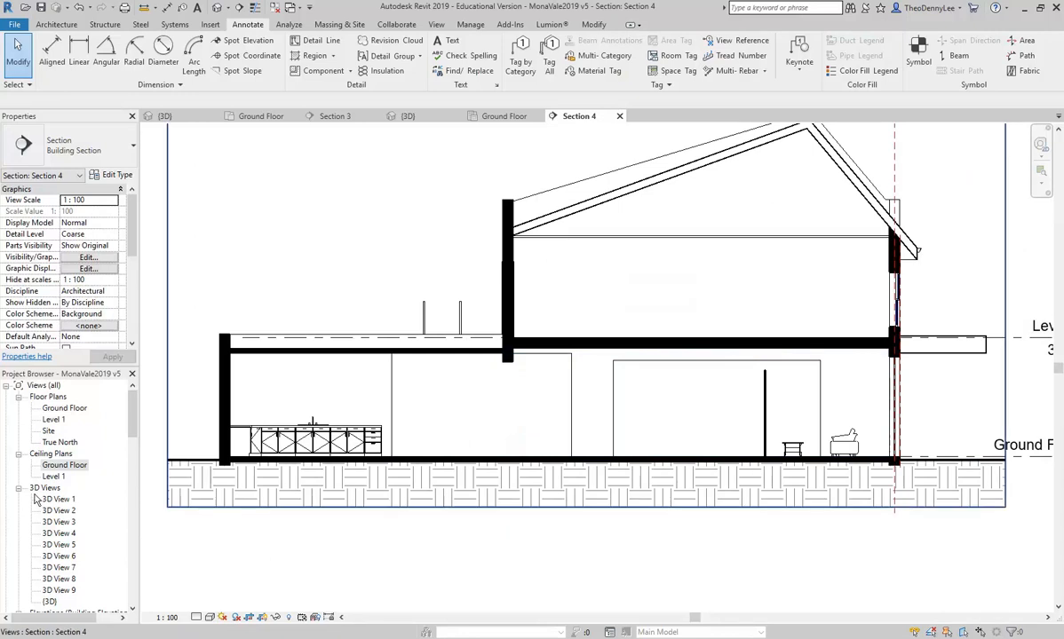
{"action": "double_click", "coordinate": [64, 408]}
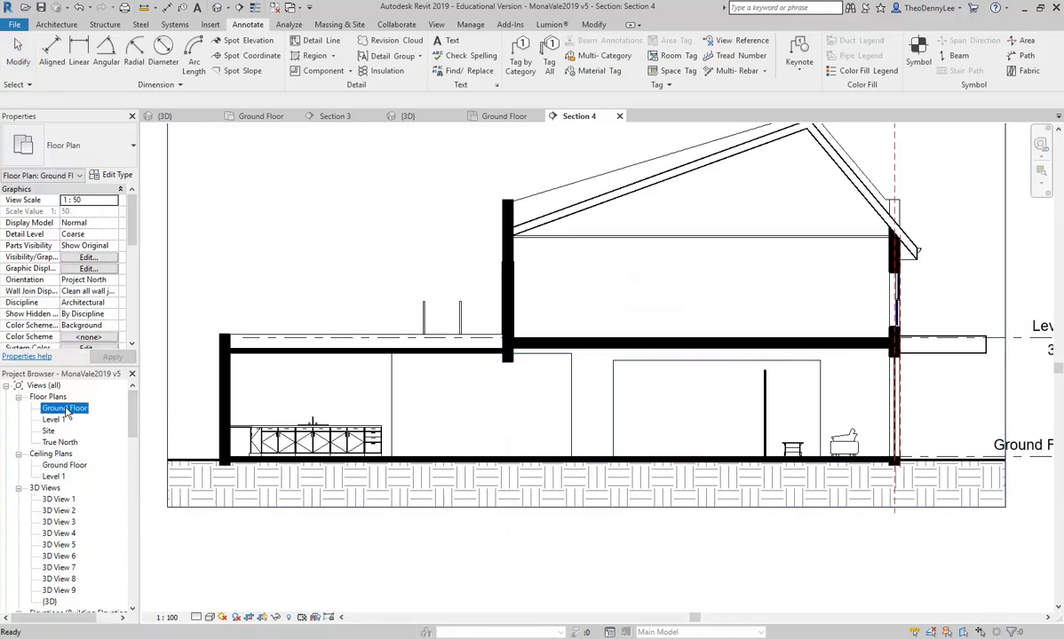
{"action": "scroll", "coordinate": [432, 380], "scroll_direction": "down", "scroll_amount": 3}
{"action": "middle_click_drag", "start_coordinate": [432, 380], "coordinate": [443, 352]}
{"action": "scroll", "coordinate": [444, 348], "scroll_direction": "up", "scroll_amount": 1}
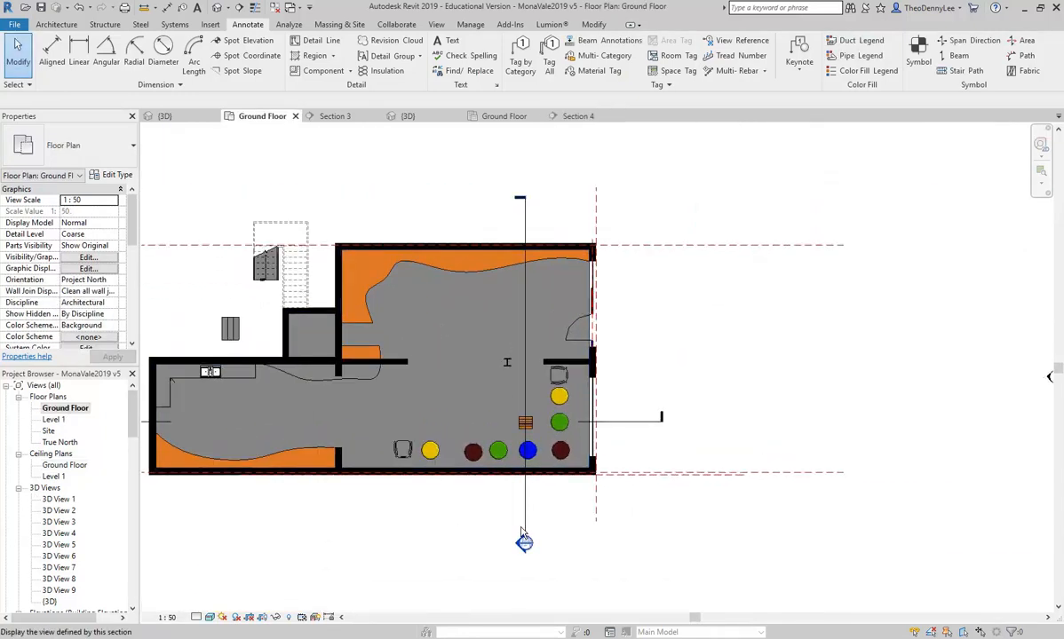
{"action": "left_click", "coordinate": [523, 507]}
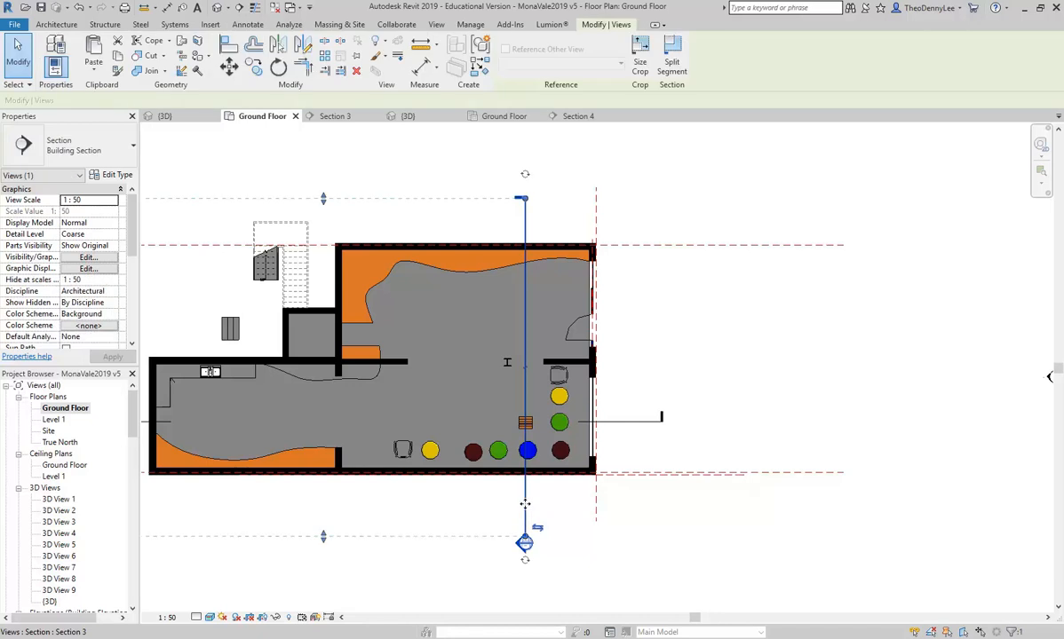
{"action": "right_click", "coordinate": [524, 504]}
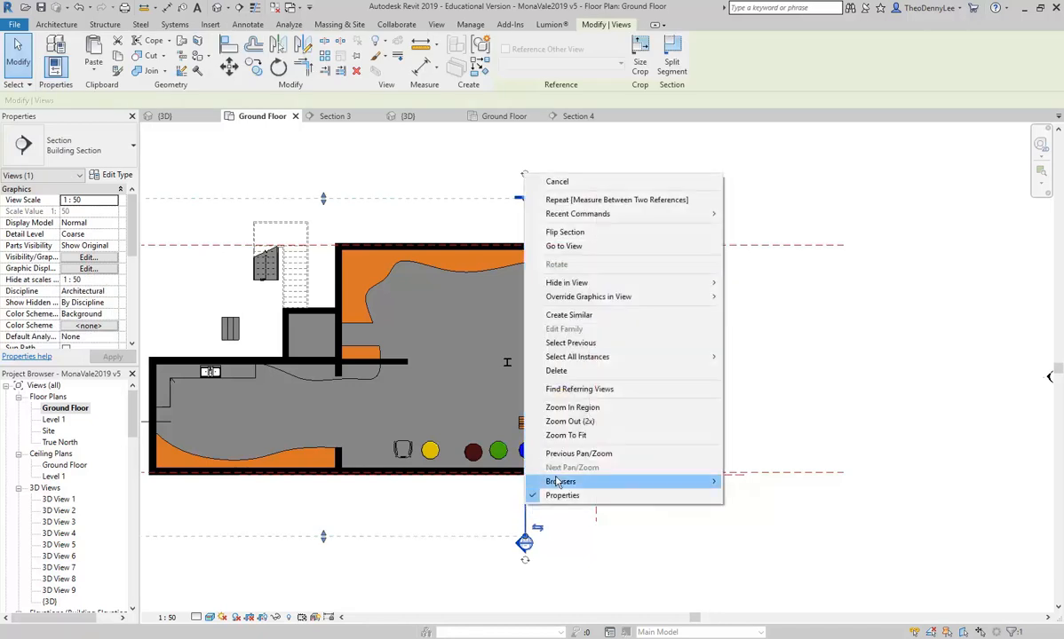
{"action": "left_click", "coordinate": [565, 247]}
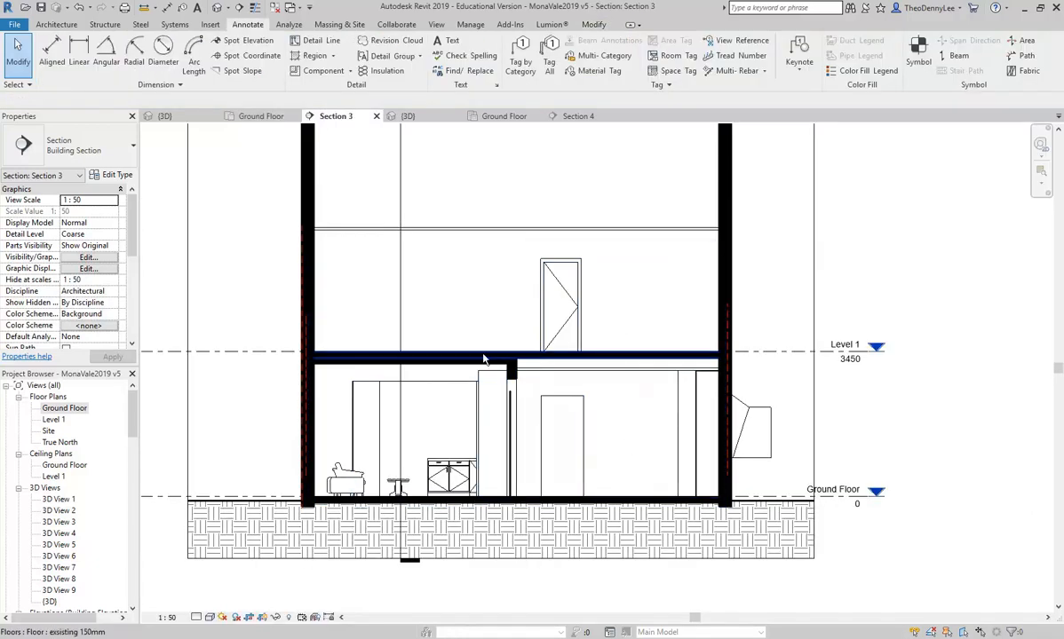
- In Section 3, change the thin Ground Floor ceiling beside the downstand to the Plain plasterboard type
{"action": "scroll", "coordinate": [544, 394], "scroll_direction": "up", "scroll_amount": 3}
{"action": "scroll", "coordinate": [544, 395], "scroll_direction": "up", "scroll_amount": 1}
{"action": "middle_click_drag", "start_coordinate": [544, 395], "coordinate": [451, 414]}
{"action": "left_click", "coordinate": [452, 417]}
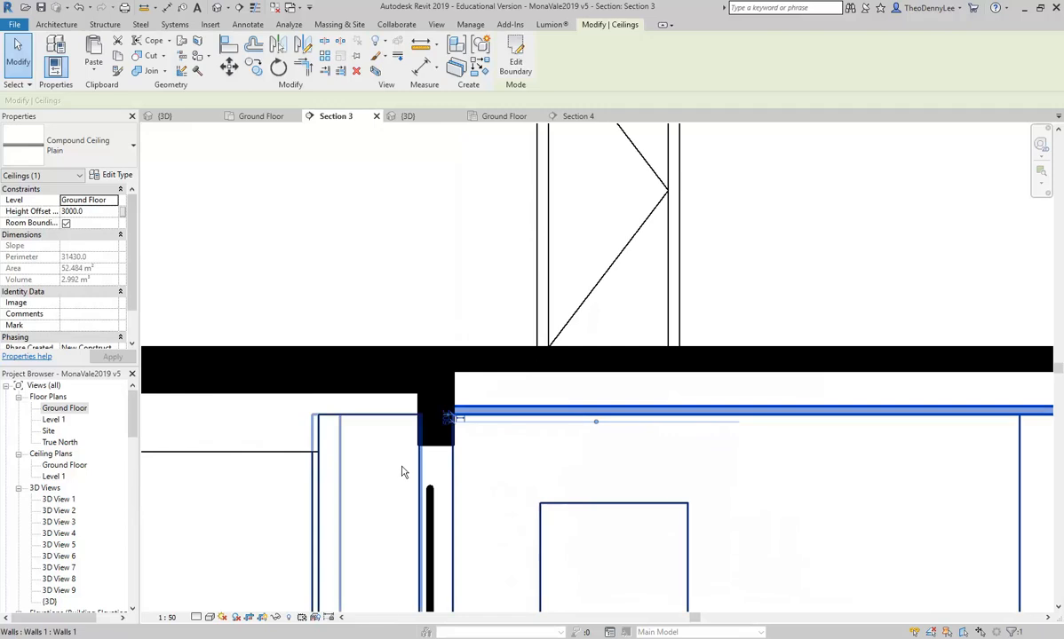
{"action": "scroll", "coordinate": [426, 460], "scroll_direction": "down", "scroll_amount": 2}
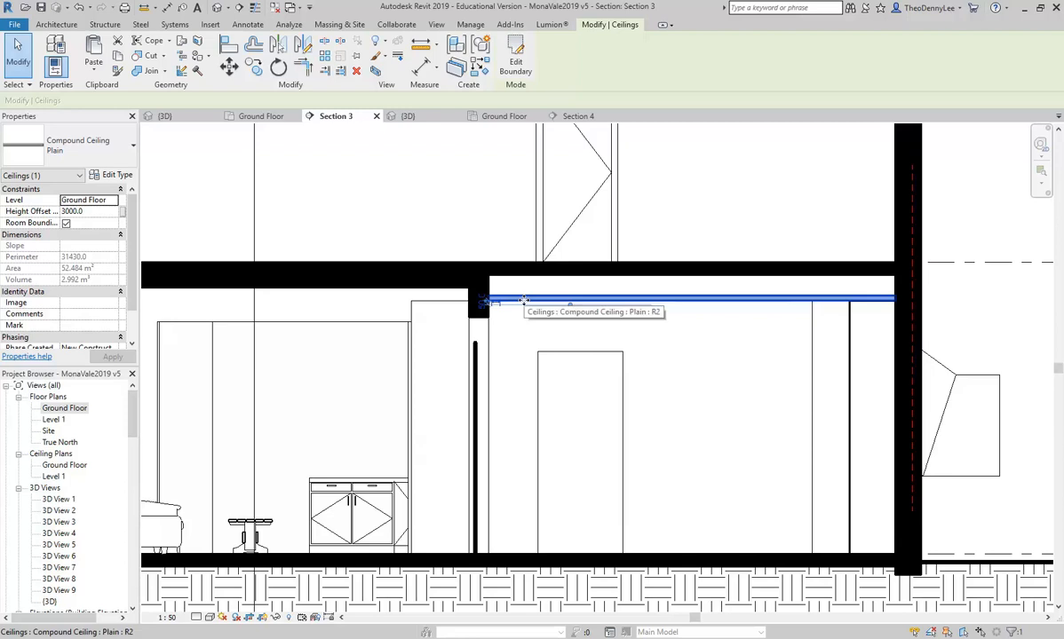
{"action": "scroll", "coordinate": [527, 283], "scroll_direction": "up", "scroll_amount": 3}
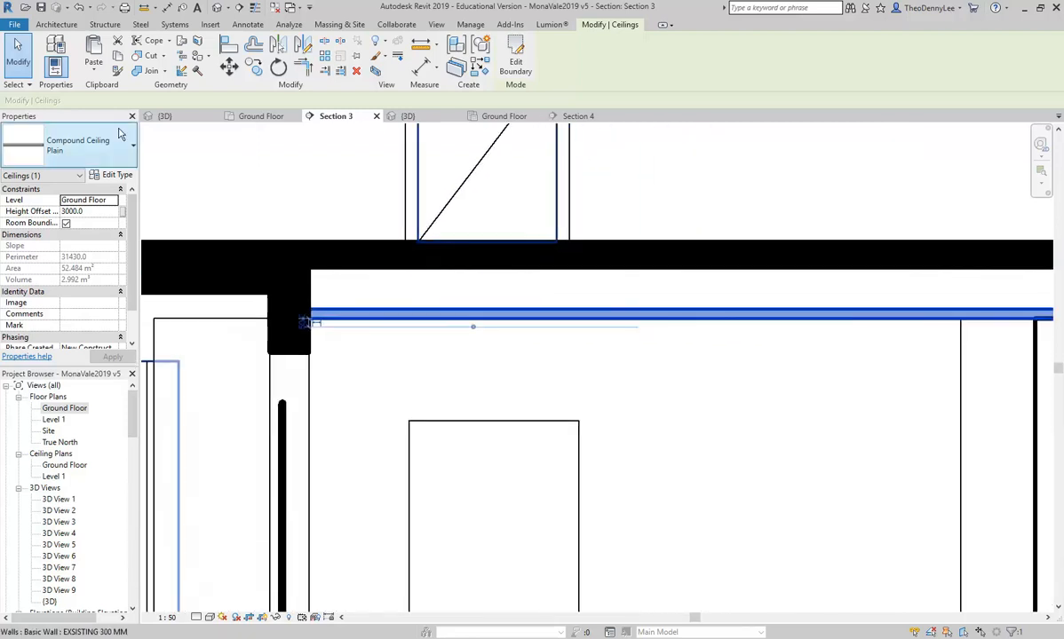
{"action": "middle_click_drag", "start_coordinate": [351, 299], "coordinate": [443, 302]}
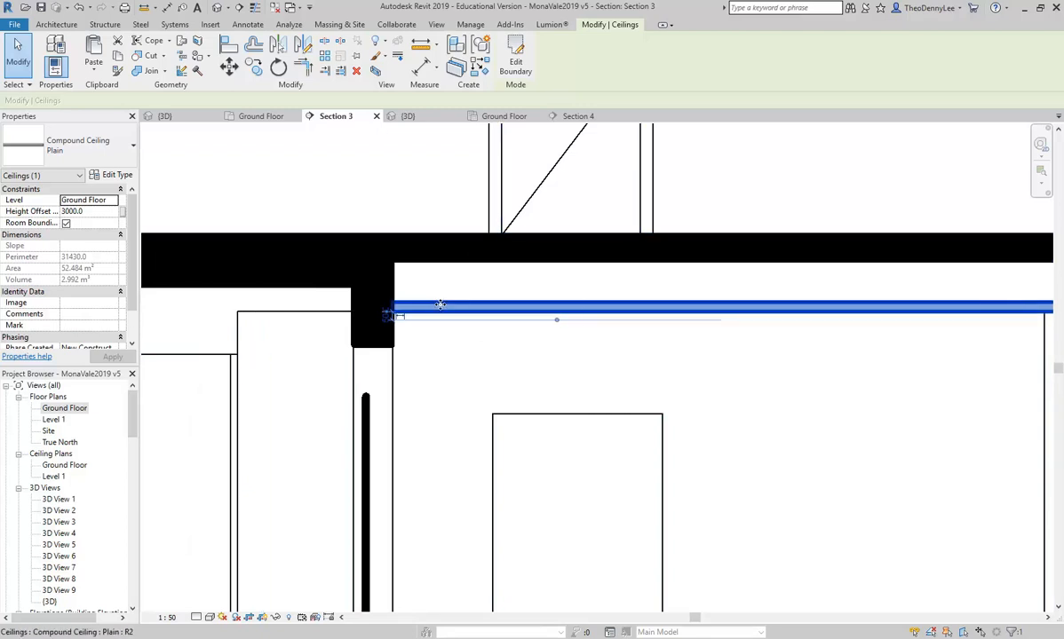
{"action": "middle_click_drag", "start_coordinate": [346, 221], "coordinate": [266, 245]}
{"action": "scroll", "coordinate": [230, 231], "scroll_direction": "down", "scroll_amount": 1}
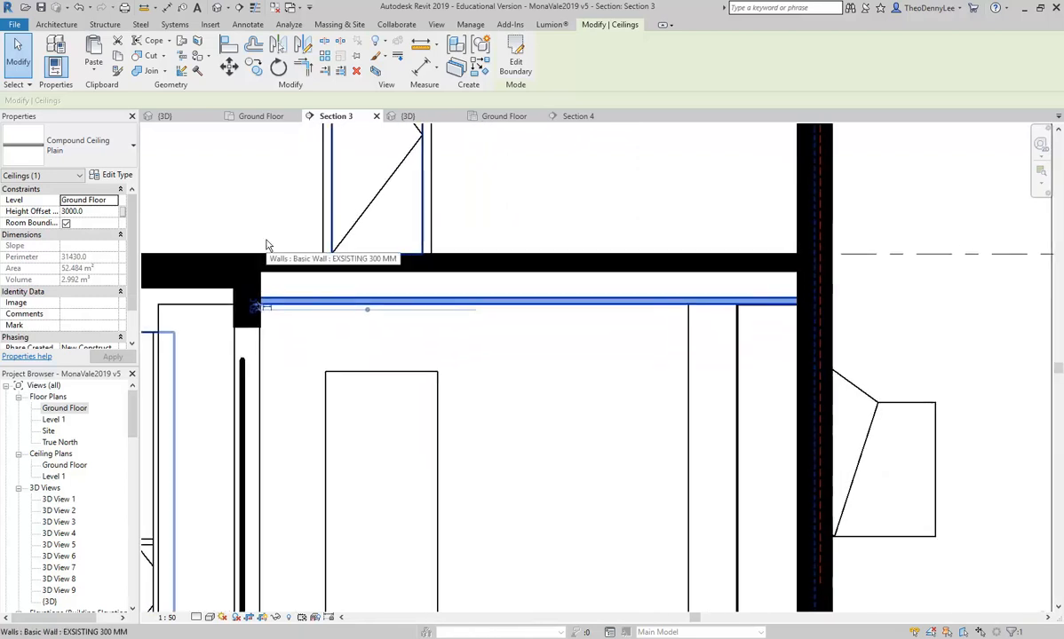
{"action": "left_click", "coordinate": [83, 136]}
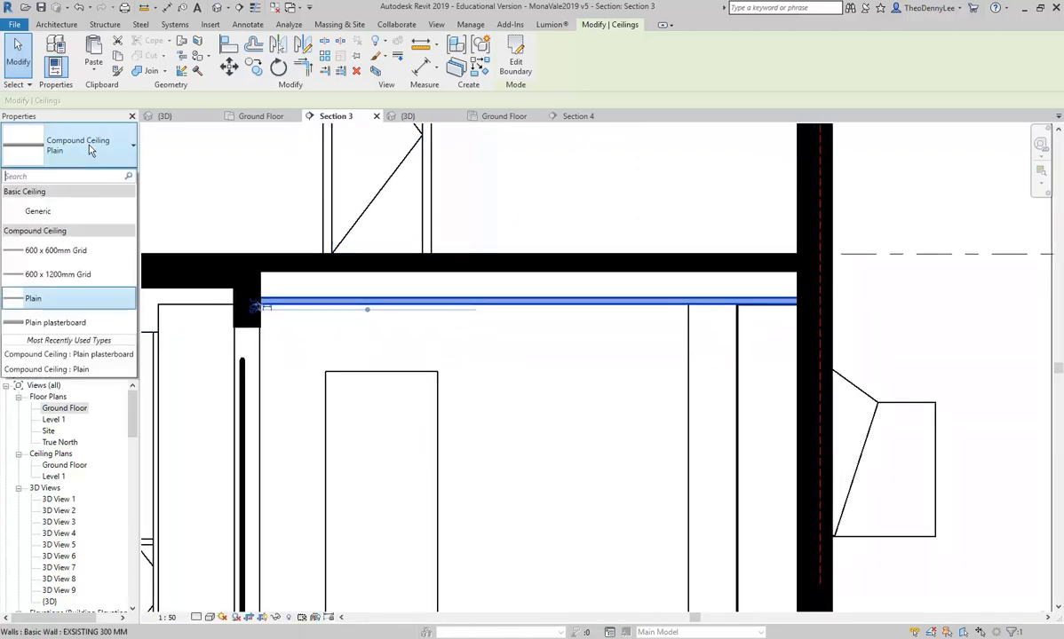
{"action": "left_click", "coordinate": [57, 325]}
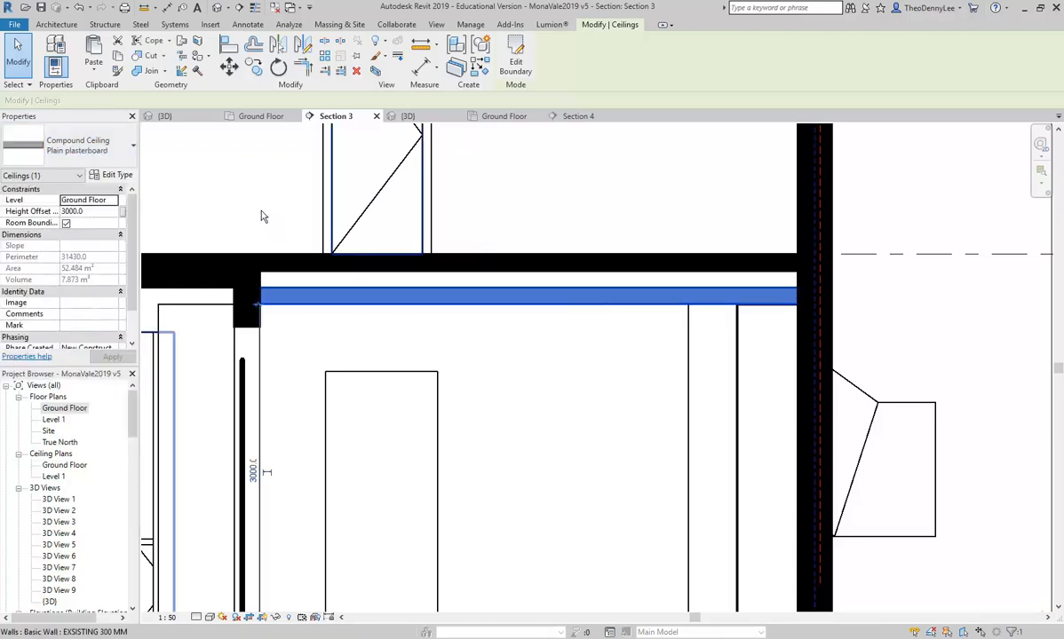
- Move that ceiling up 150 mm so its upper face meets the underside of the Level 1 floor slab
{"action": "left_click", "coordinate": [229, 66]}
{"action": "scroll", "coordinate": [289, 289], "scroll_direction": "up", "scroll_amount": 3}
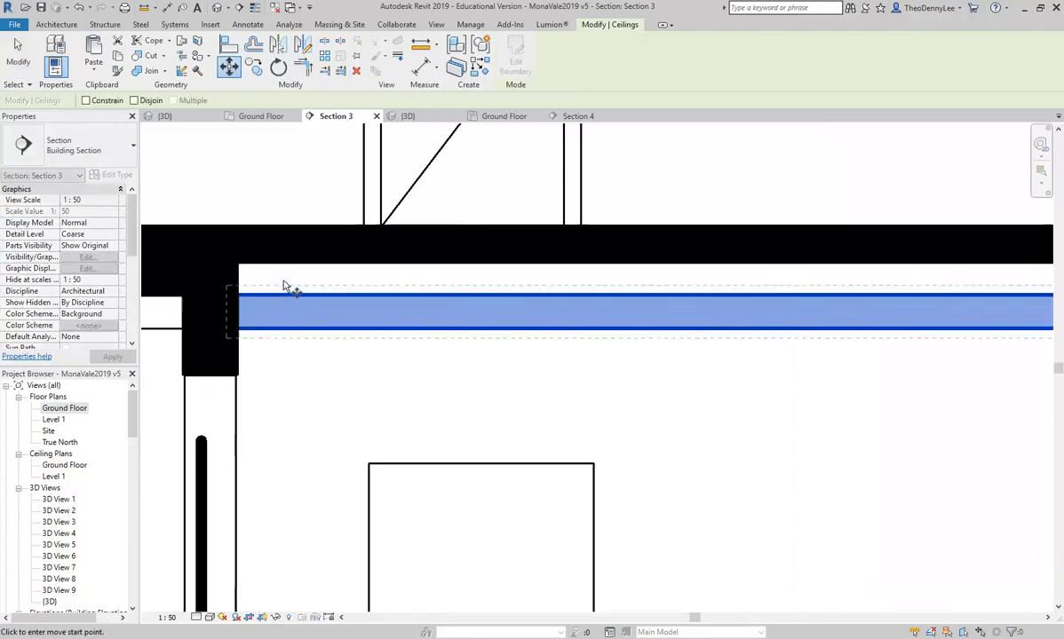
{"action": "left_click", "coordinate": [309, 298]}
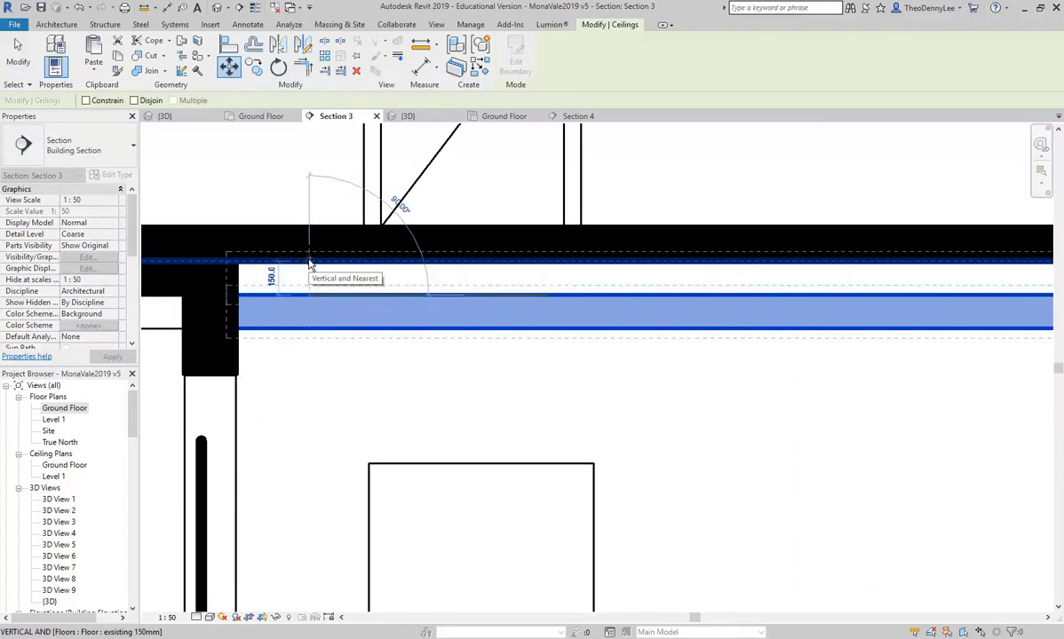
{"action": "left_click", "coordinate": [310, 264]}
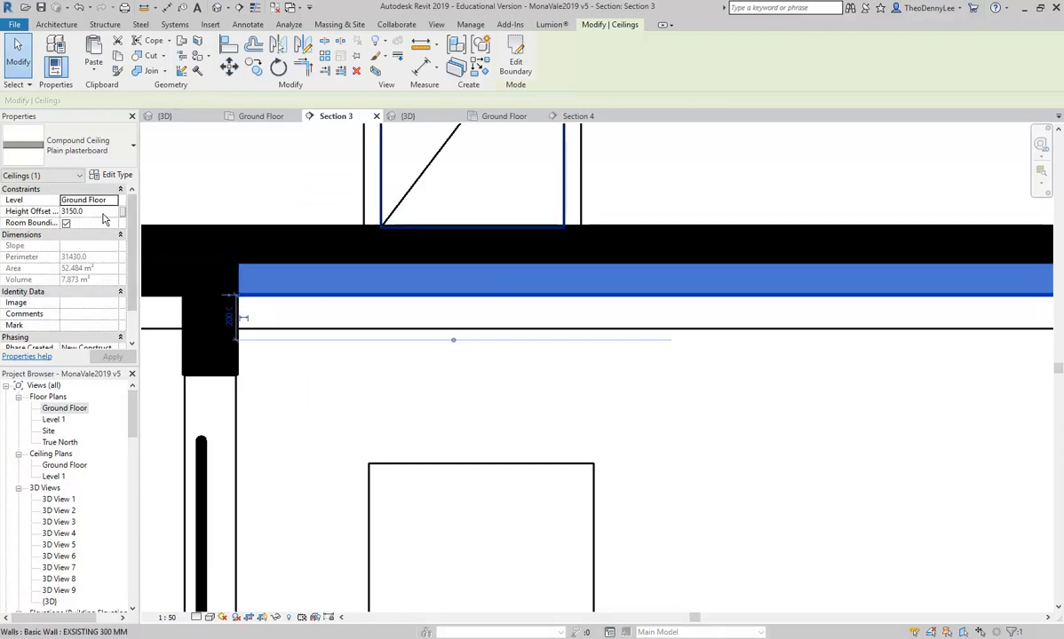
{"action": "scroll", "coordinate": [315, 332], "scroll_direction": "down", "scroll_amount": 2}
{"action": "middle_click_drag", "start_coordinate": [316, 332], "coordinate": [624, 291]}
{"action": "scroll", "coordinate": [609, 294], "scroll_direction": "down", "scroll_amount": 2}
{"action": "key", "text": "Escape"}
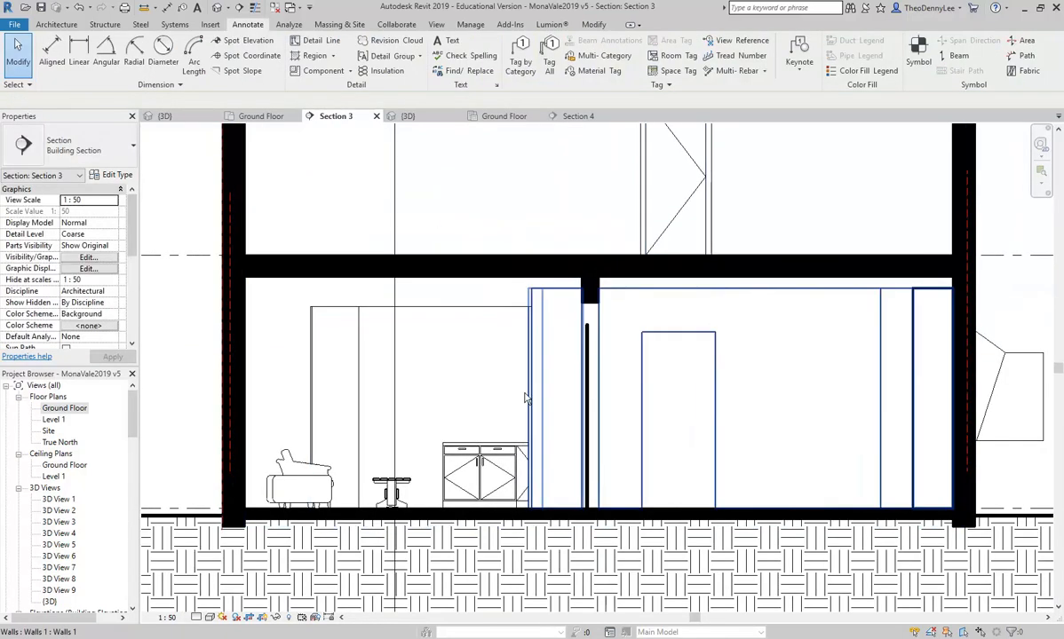
{"action": "scroll", "coordinate": [285, 406], "scroll_direction": "down", "scroll_amount": 2}
{"action": "middle_click_drag", "start_coordinate": [335, 399], "coordinate": [449, 457]}
{"action": "middle_click_drag", "start_coordinate": [302, 289], "coordinate": [276, 309]}
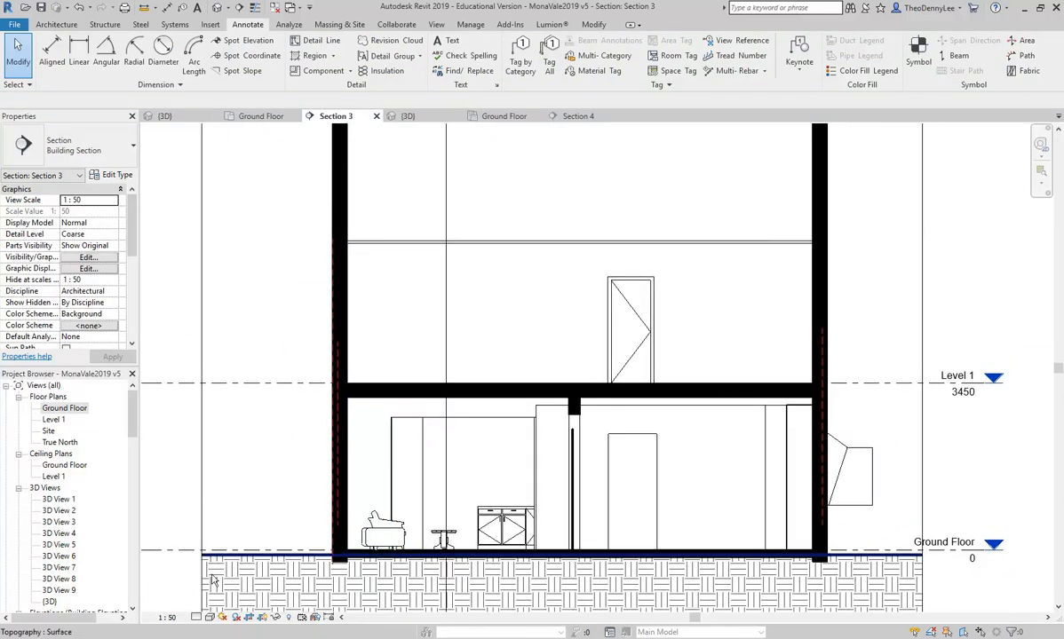
{"action": "middle_click_drag", "start_coordinate": [499, 359], "coordinate": [449, 332]}
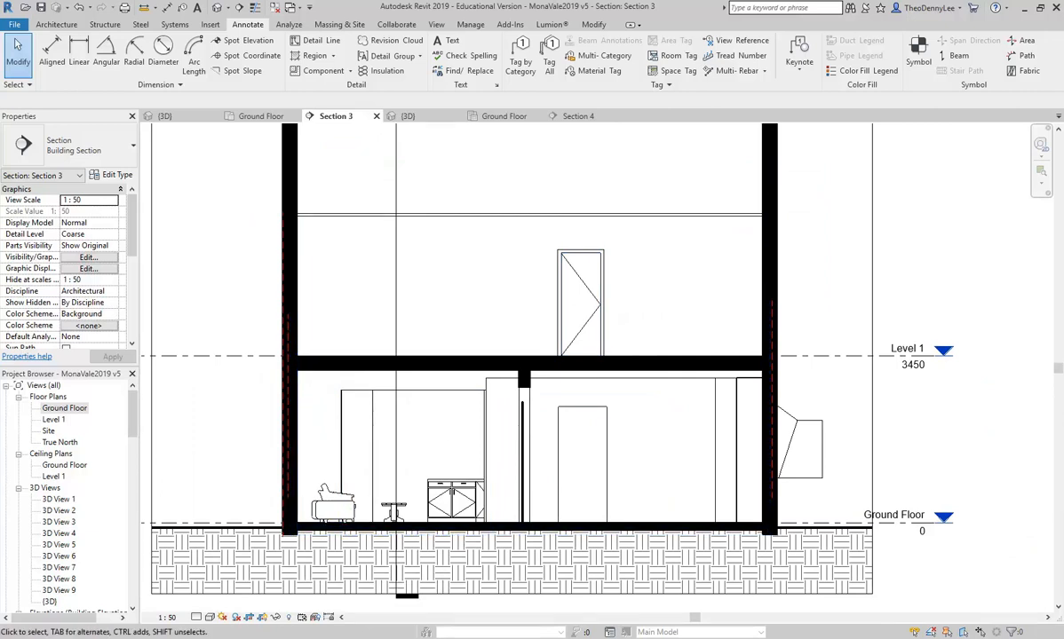